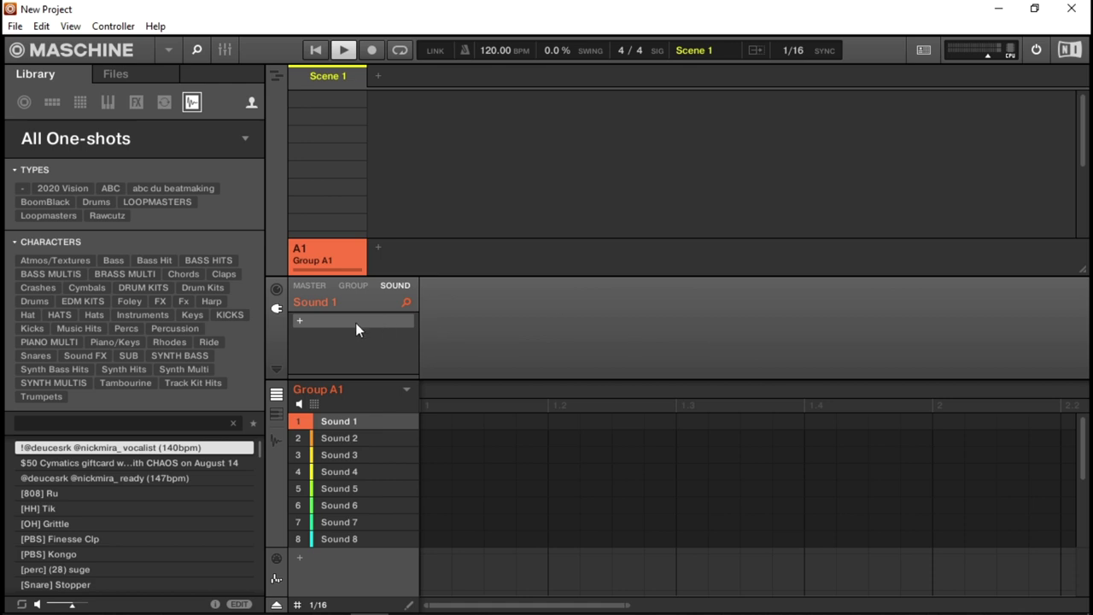
# Load the AIR Music Technology Xpand!2_x64 (VST) instrument onto Sound 1
pyautogui.click(303, 326)
pyautogui.moveTo(327, 270)
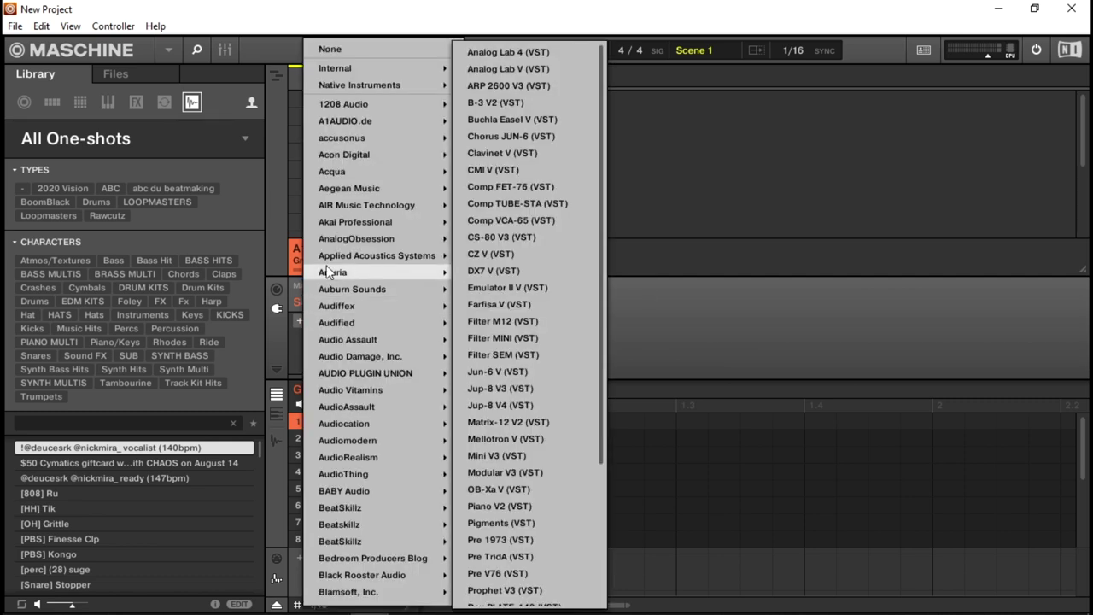
pyautogui.moveTo(411, 109)
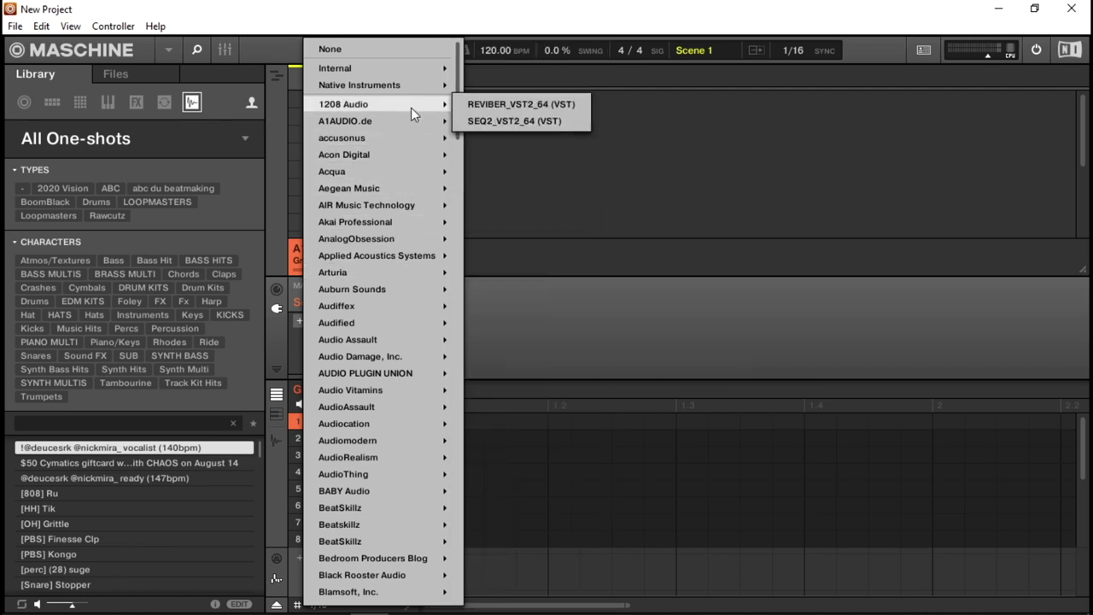
pyautogui.moveTo(376, 205)
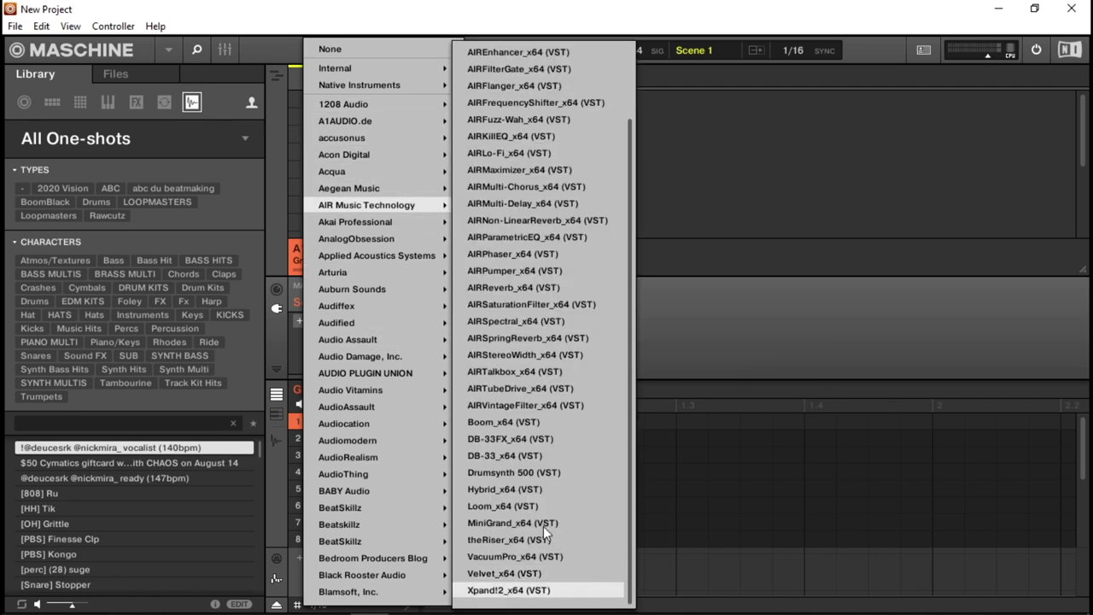
pyautogui.press('Return')
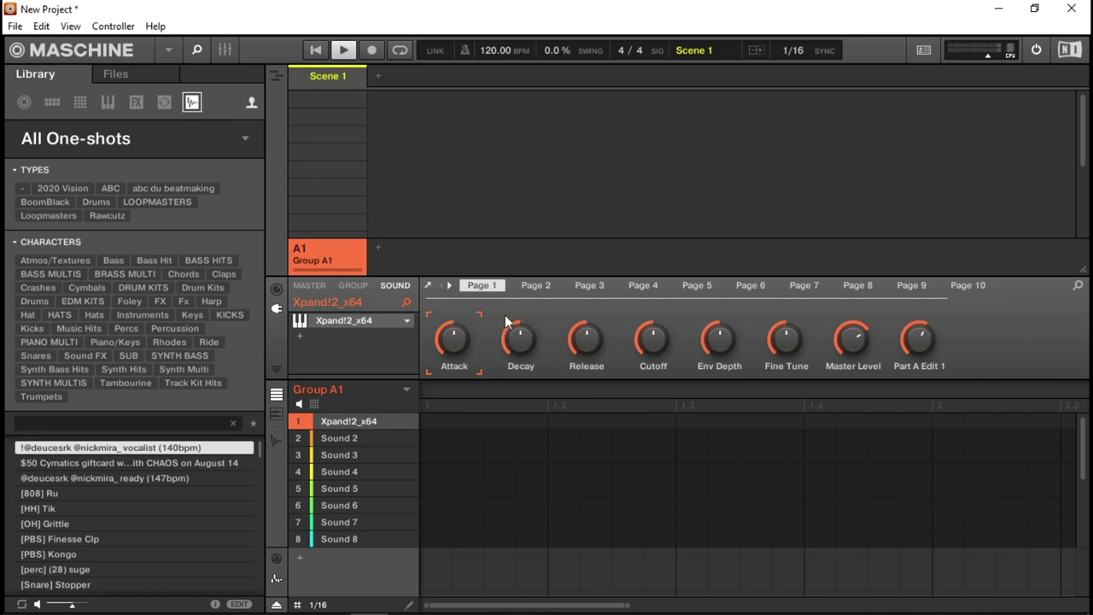
# Open the Xpand!2 plug-in window, load the preset +02 Mark 2 Tremolo from 14 E Pianos + Clav, and close the window
pyautogui.click(428, 286)
pyautogui.moveTo(518, 54); pyautogui.dragTo(835, 13)
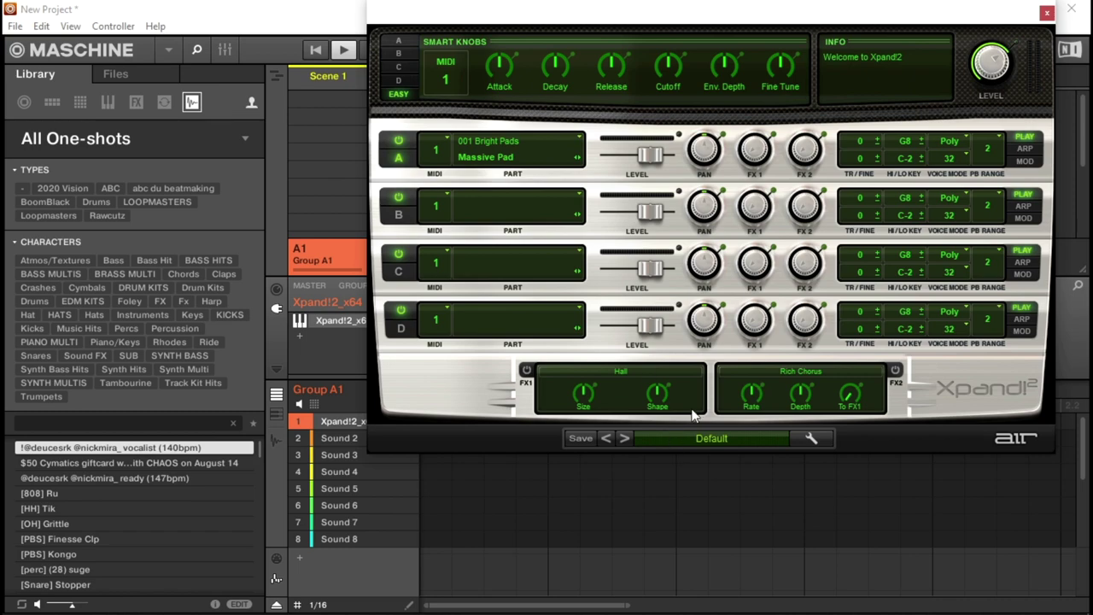
pyautogui.click(694, 439)
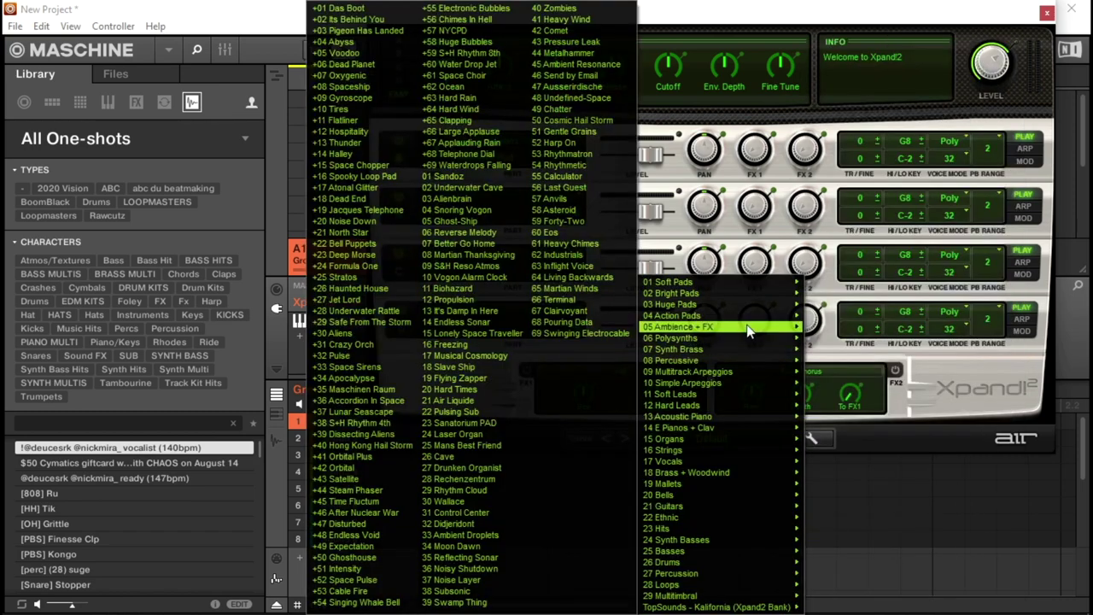
pyautogui.moveTo(733, 366)
pyautogui.moveTo(708, 426)
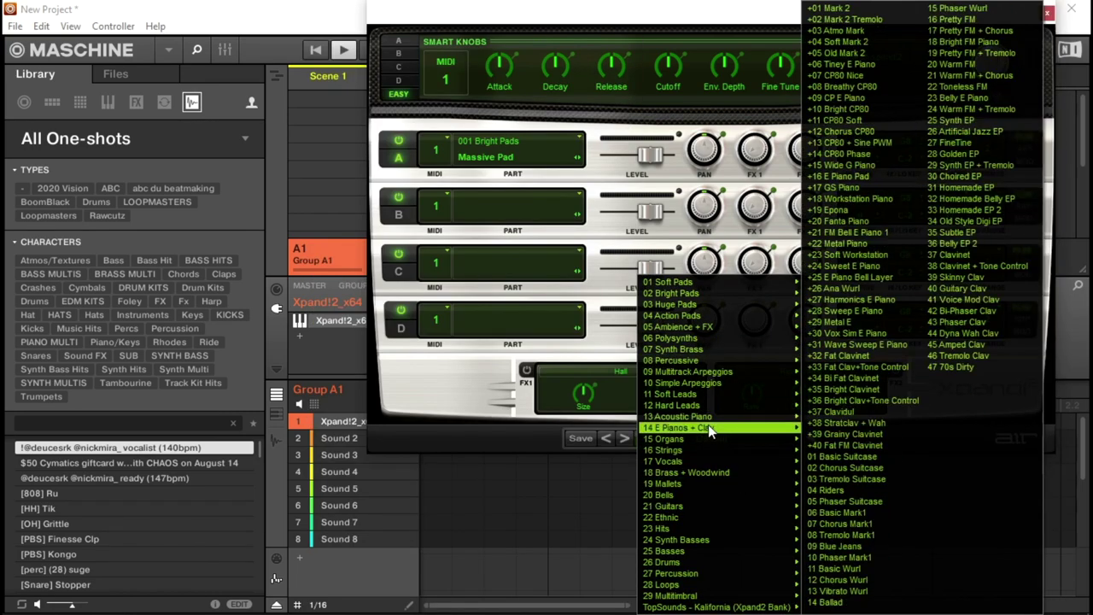
pyautogui.click(886, 20)
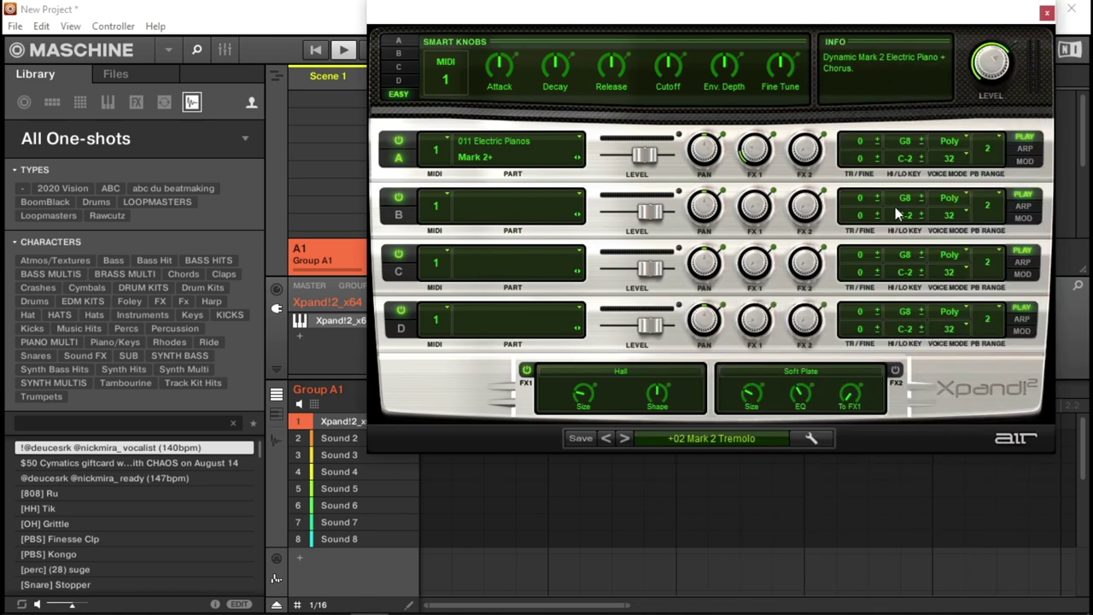
pyautogui.moveTo(982, 58)
pyautogui.click(1047, 14)
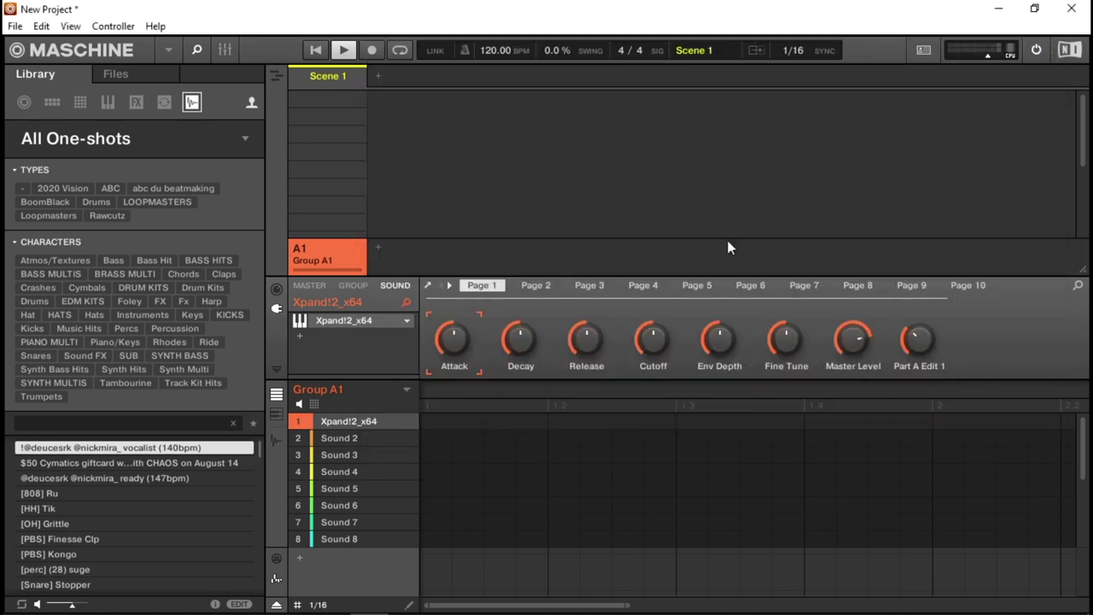
# Show the sampling recorder for Sound 1 and set its input source to Internal
pyautogui.click(274, 442)
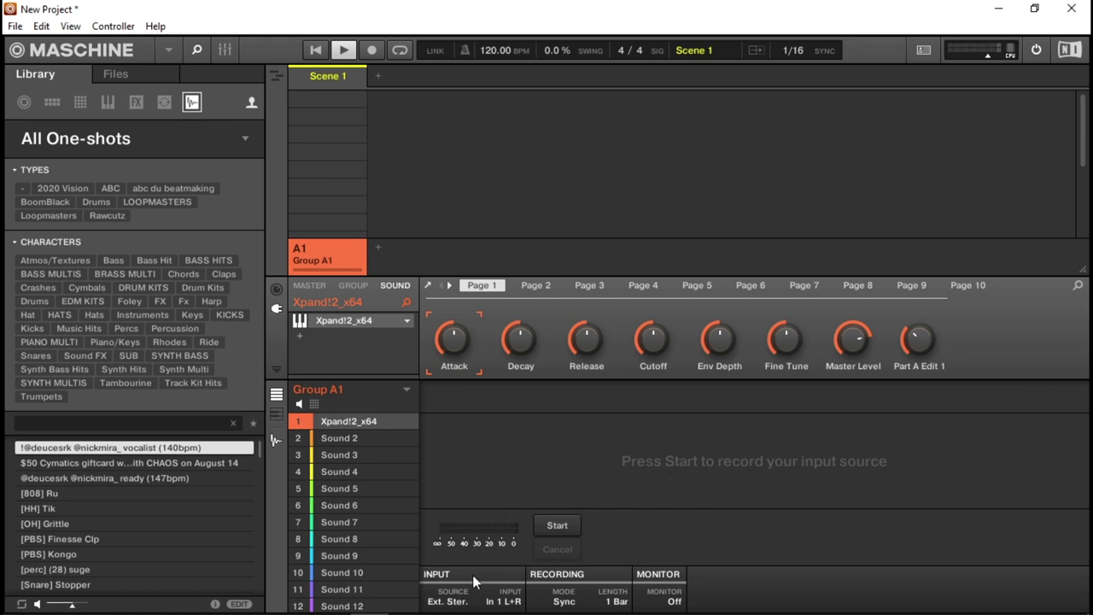
pyautogui.click(447, 602)
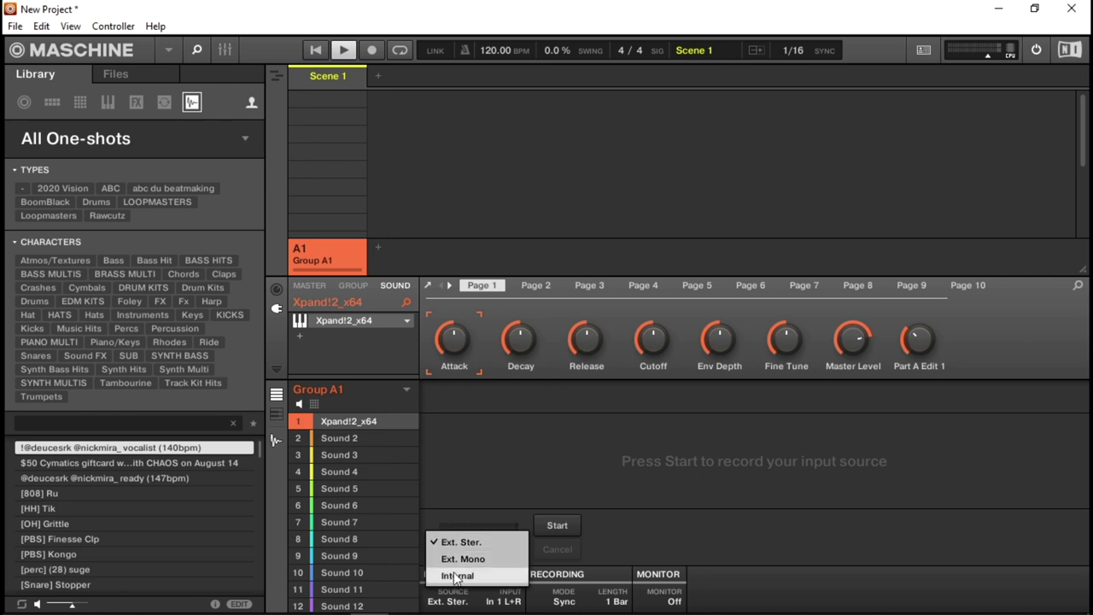
pyautogui.click(457, 576)
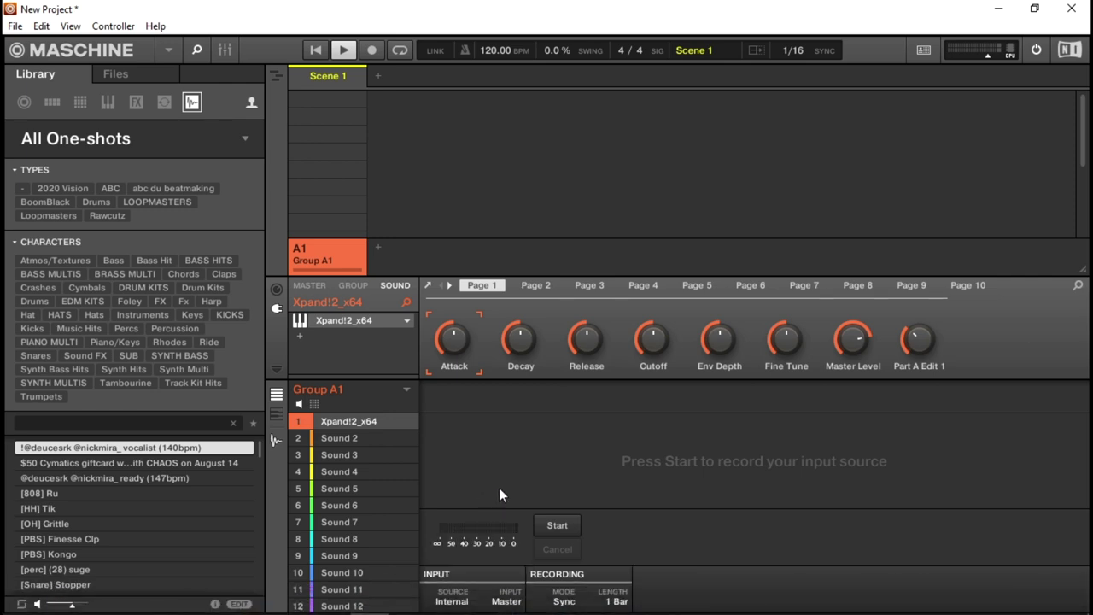
# Set the recording mode to Detect with a threshold of -50.9 dB and record a sample of the electric piano
pyautogui.click(564, 602)
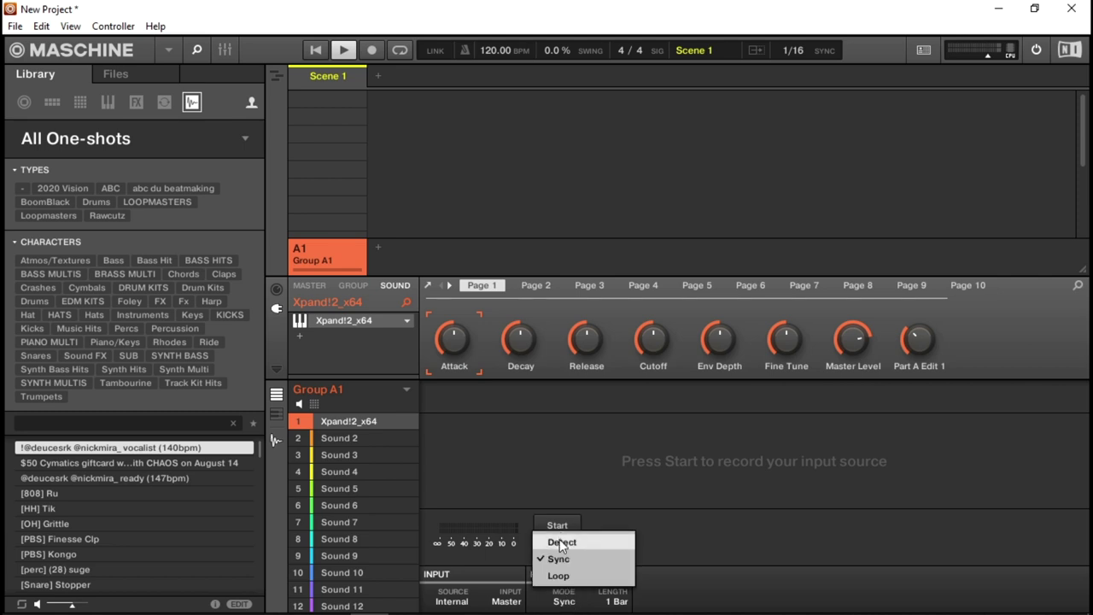
pyautogui.click(562, 544)
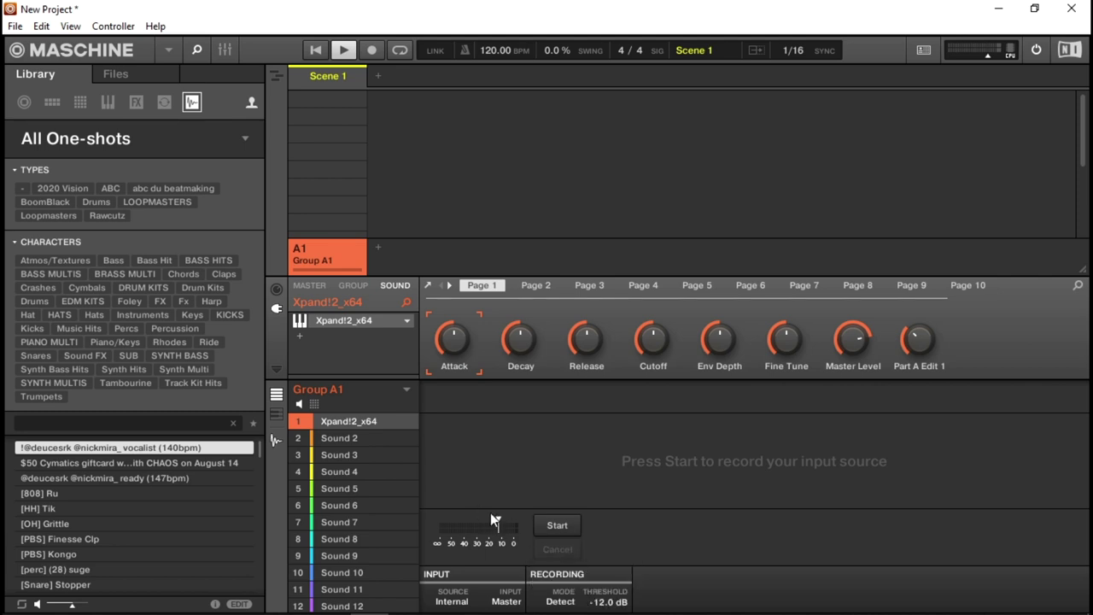
pyautogui.moveTo(500, 519); pyautogui.dragTo(451, 522)
pyautogui.click(557, 526)
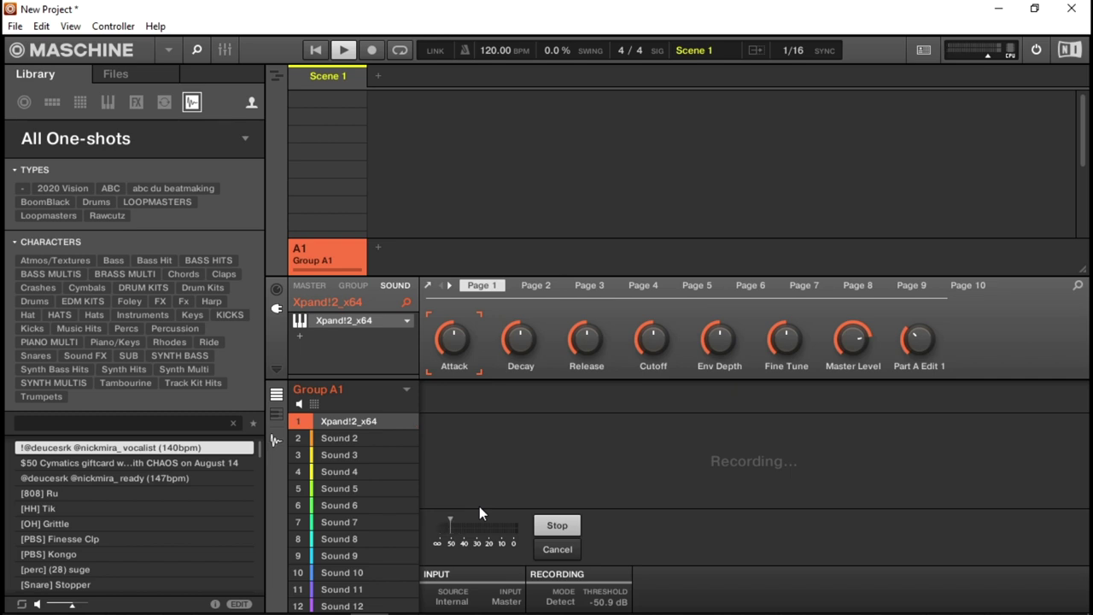
pyautogui.click(565, 526)
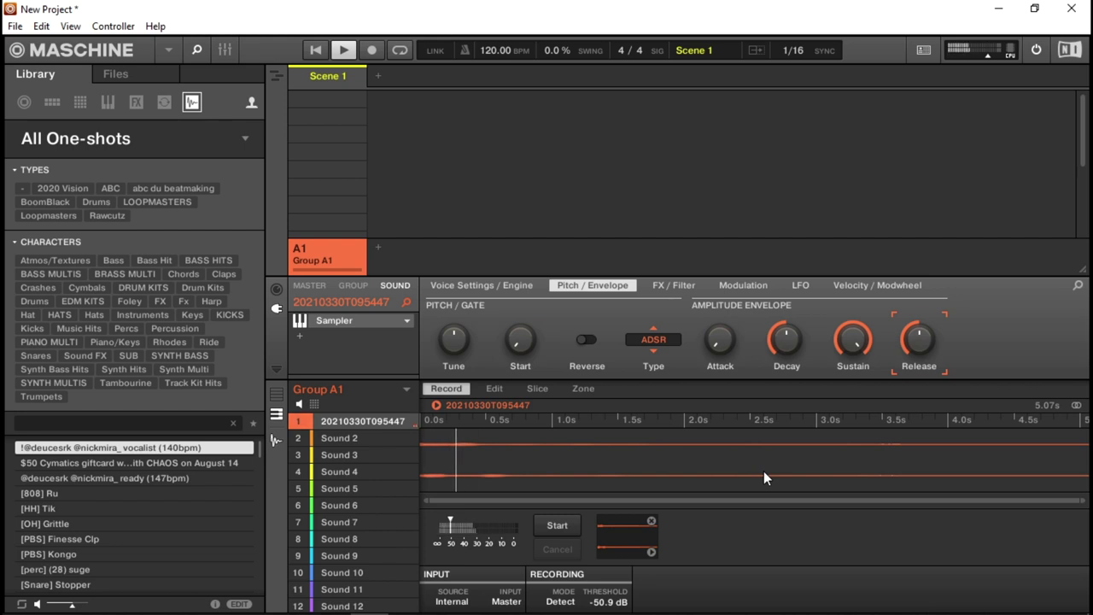
# Normalize the recorded piano sample and truncate it to end at 176540
pyautogui.click(491, 390)
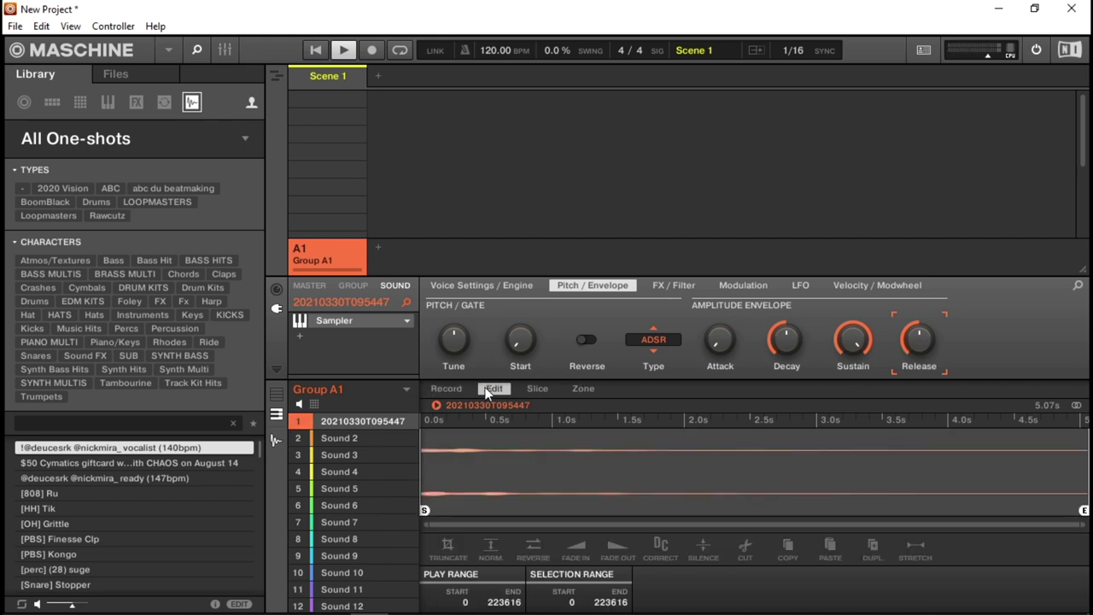
pyautogui.click(488, 548)
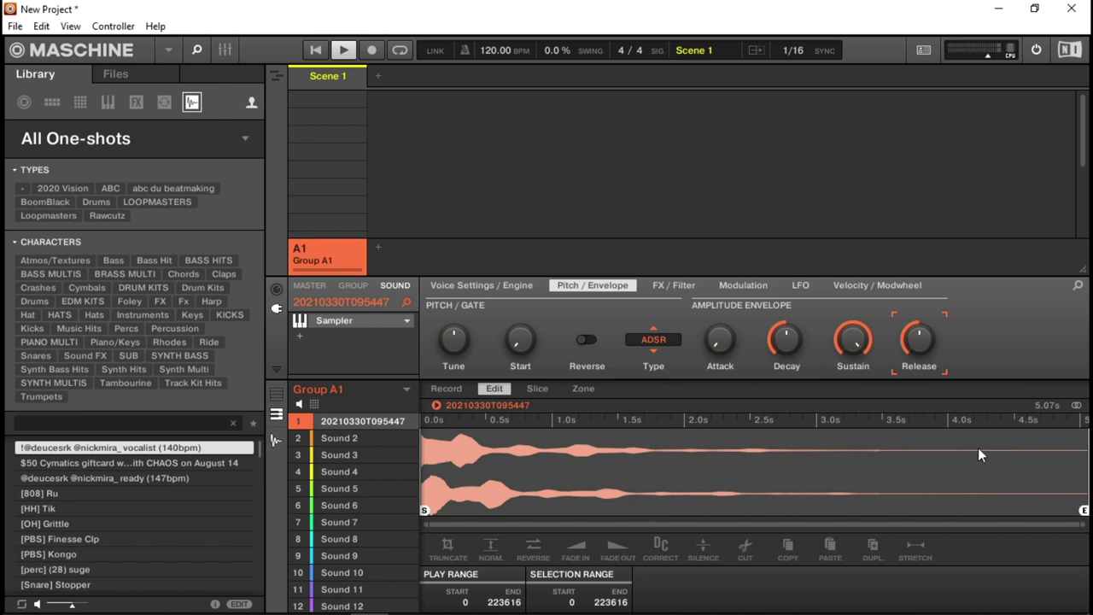
pyautogui.moveTo(1084, 509); pyautogui.dragTo(950, 513)
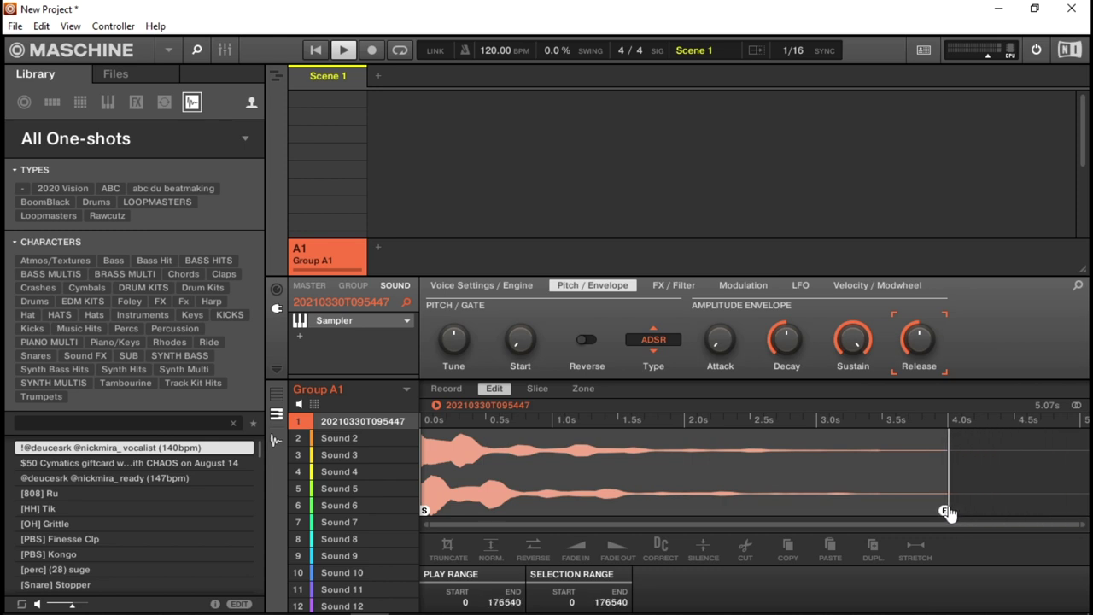
pyautogui.click(449, 545)
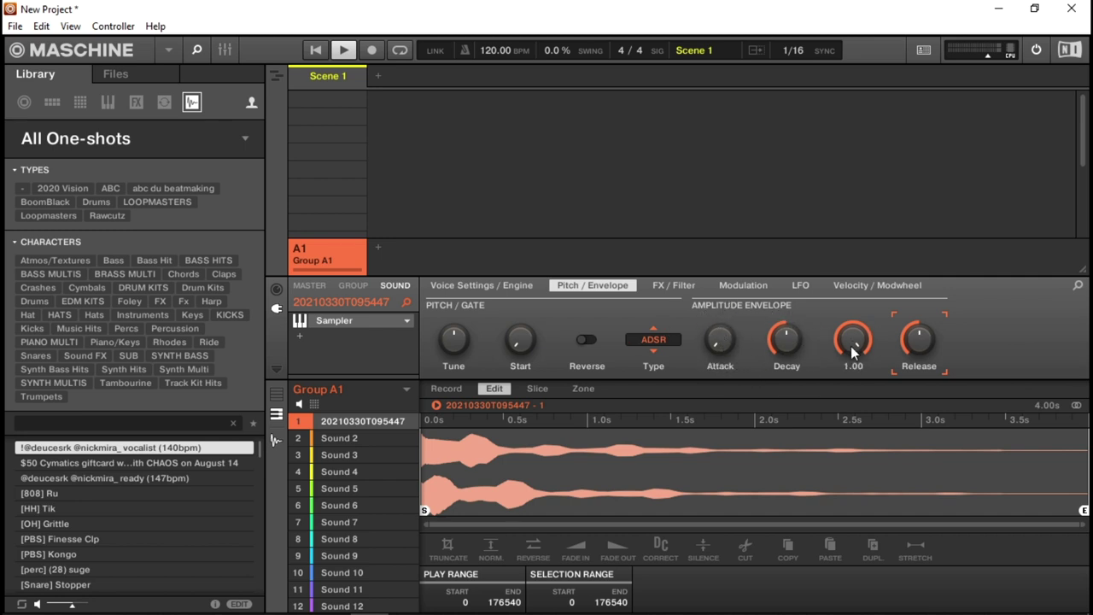
# Increase the release of the sampler's amplitude envelope and rename the sound PIANO ELEC
pyautogui.moveTo(914, 346); pyautogui.dragTo(914, 329)
pyautogui.moveTo(915, 346); pyautogui.dragTo(914, 332)
pyautogui.rightClick(337, 419)
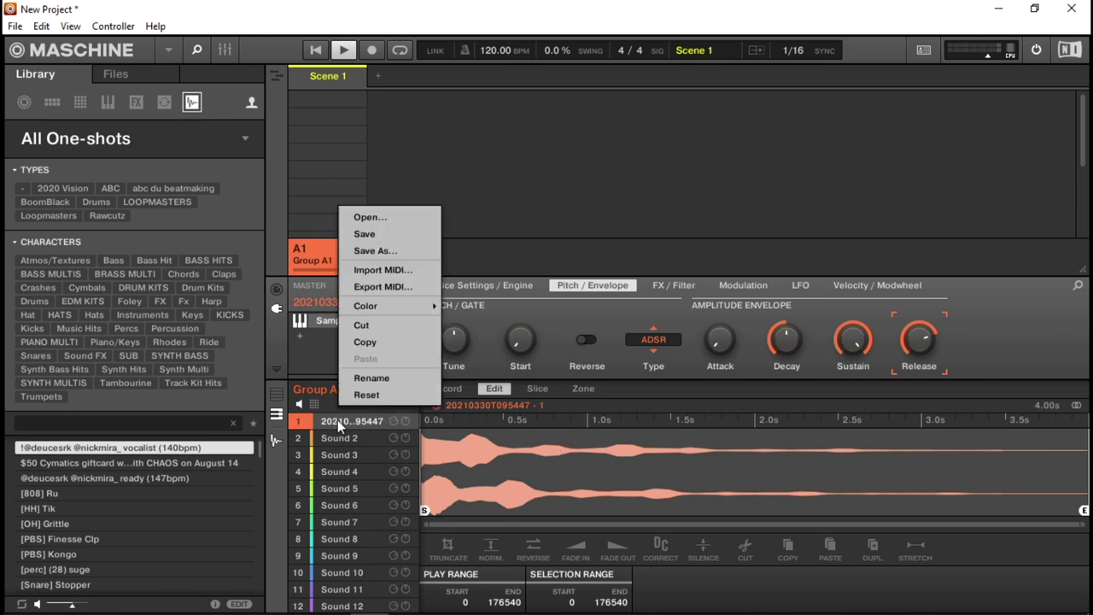
pyautogui.click(390, 379)
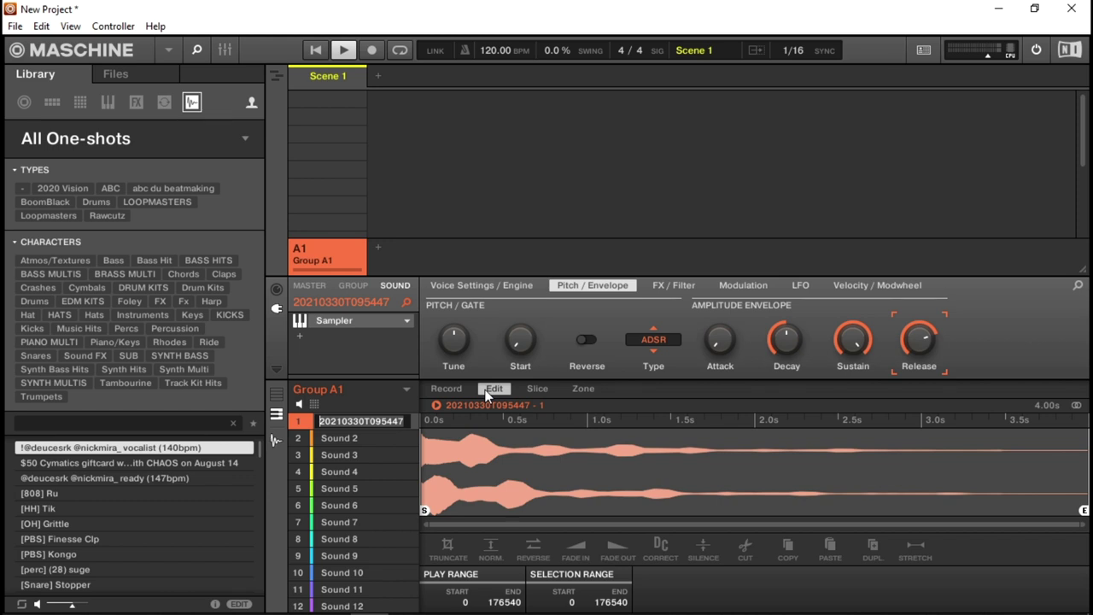
pyautogui.write('PIANO ELEC')
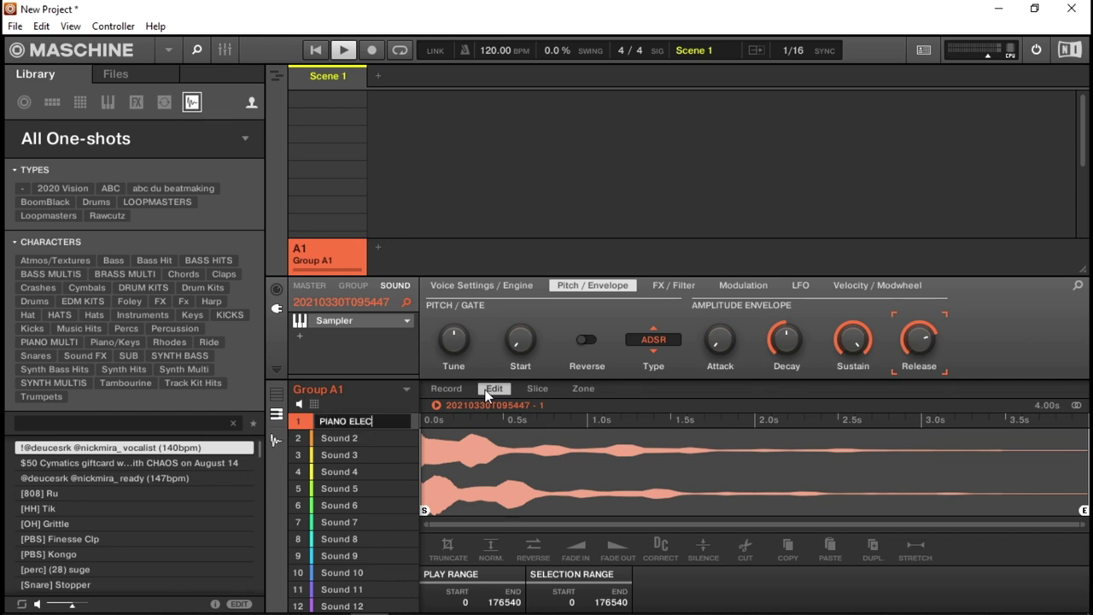
pyautogui.press('Return')
# Load the Rob Papen SubBoomBass2 instrument onto Sound 2
pyautogui.moveTo(515, 335)
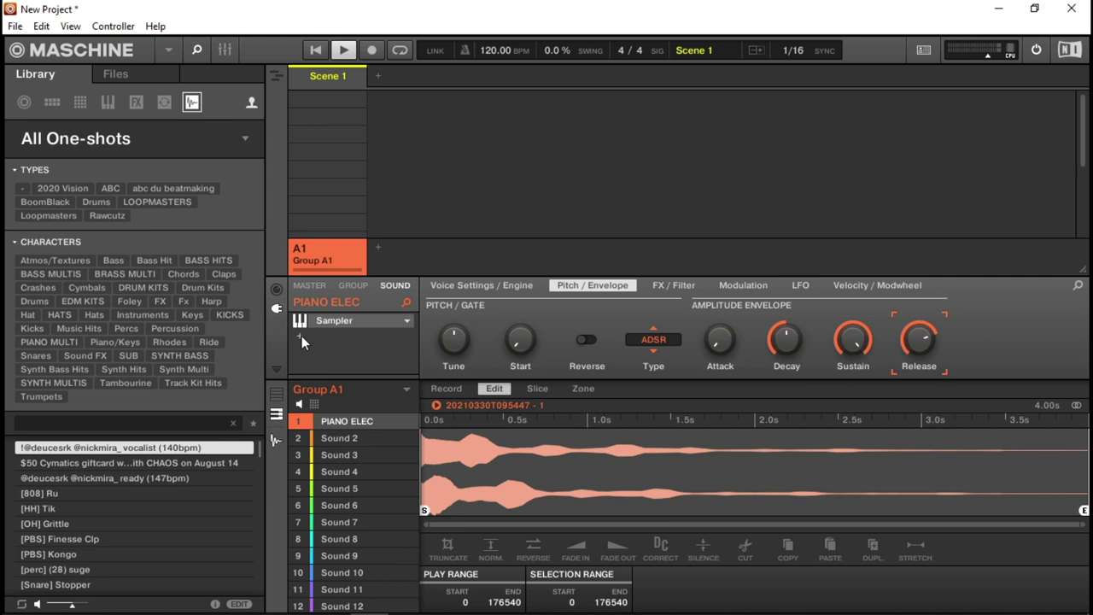
pyautogui.click(333, 440)
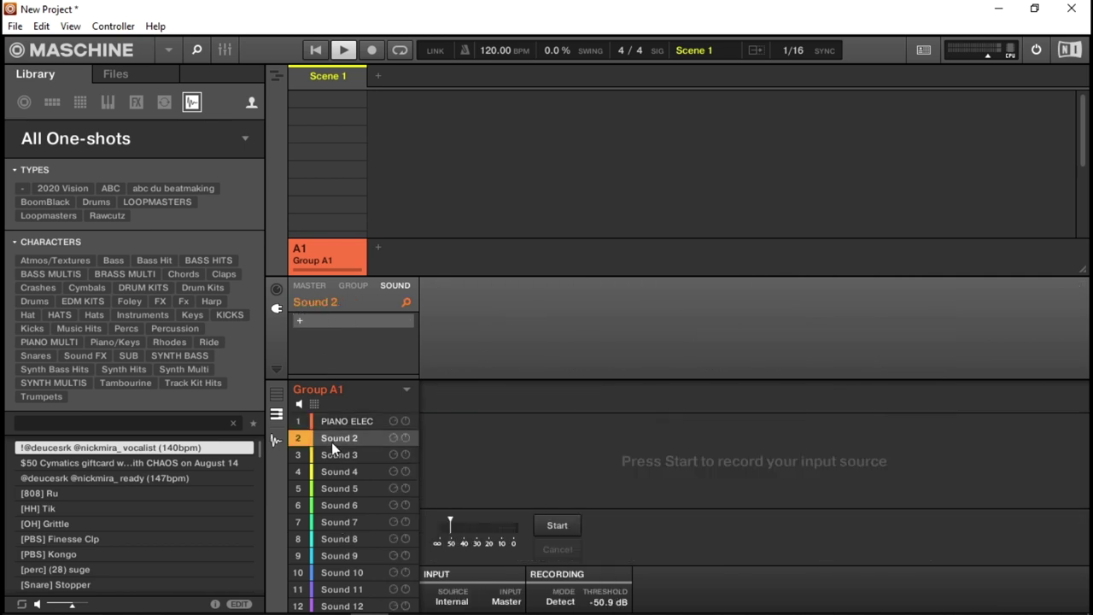
pyautogui.click(298, 316)
pyautogui.moveTo(383, 186)
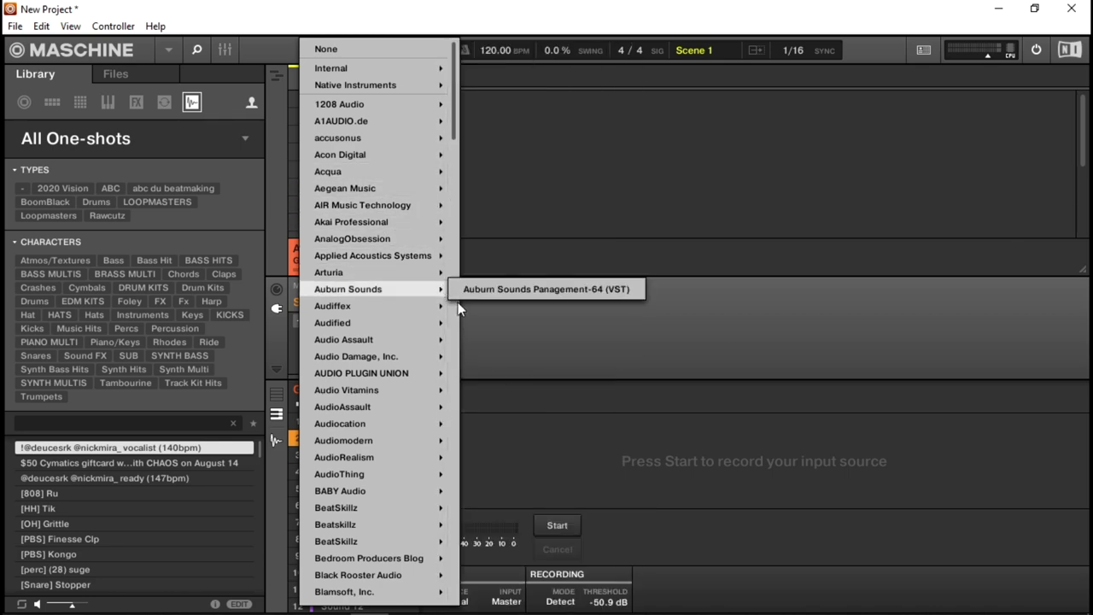
pyautogui.moveTo(456, 128); pyautogui.dragTo(456, 481)
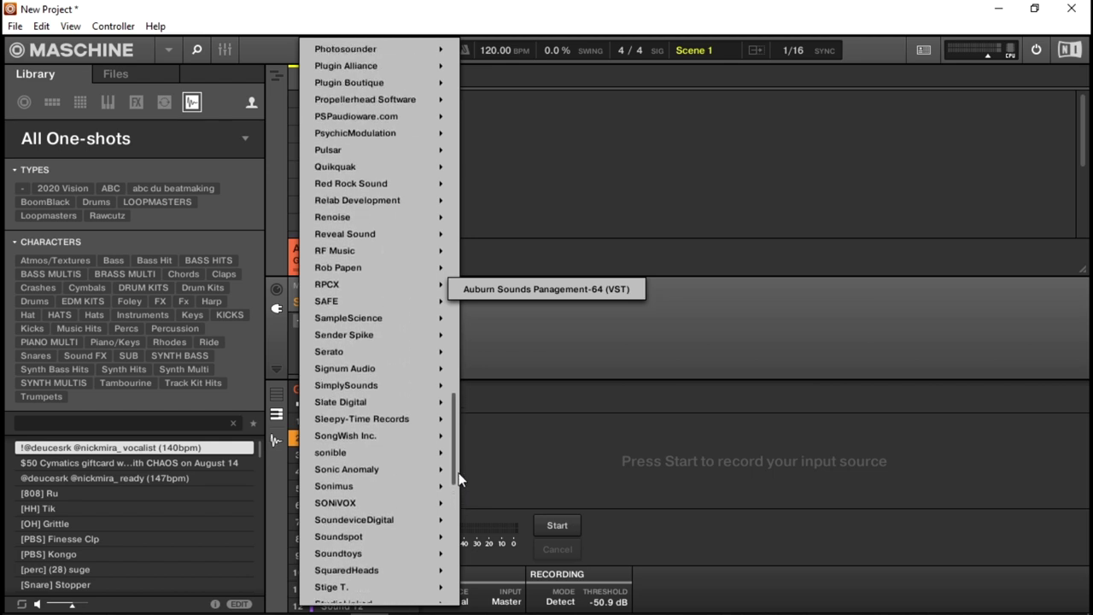
pyautogui.moveTo(371, 269)
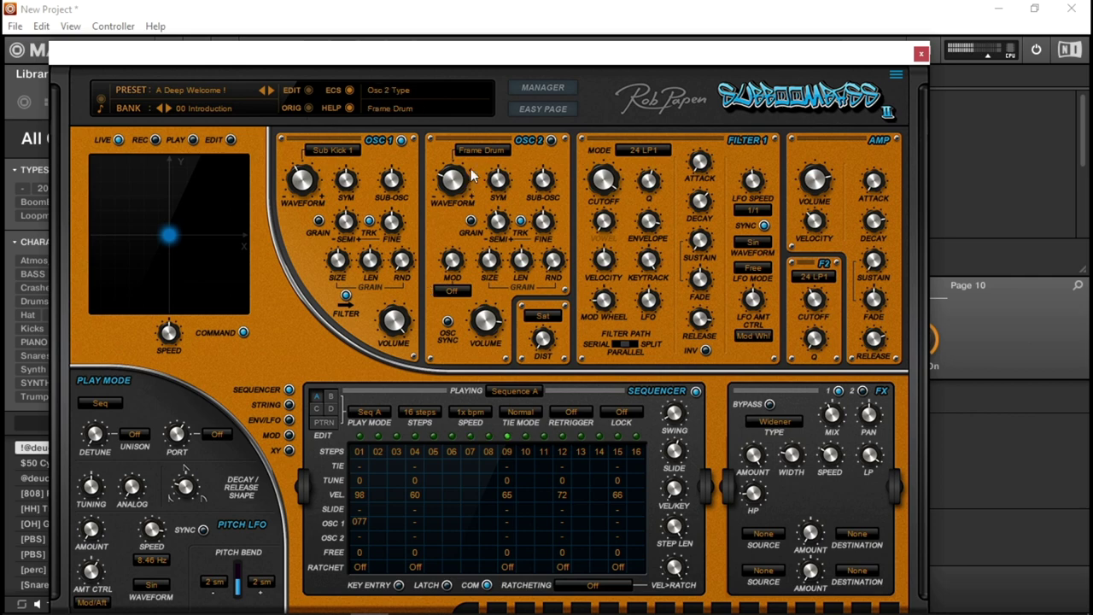
# Audition the Class bass presets in SubBoomBass2's preset manager, leave 017 bass- Class 16 loaded, and close the plug-in window
pyautogui.click(544, 87)
pyautogui.moveTo(606, 54); pyautogui.dragTo(684, 25)
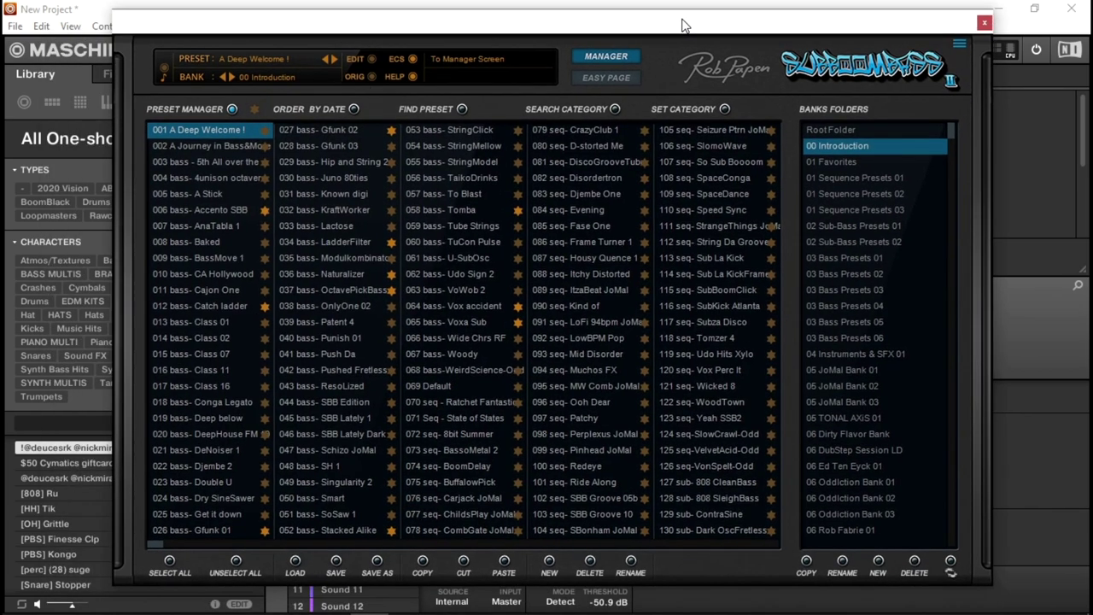
pyautogui.click(190, 323)
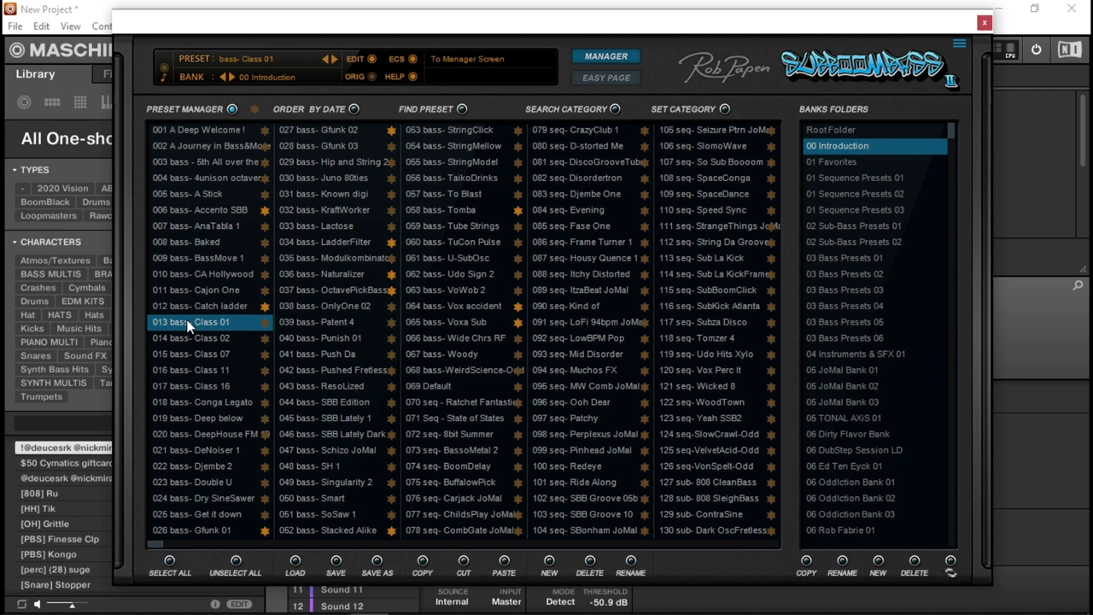
pyautogui.click(191, 332)
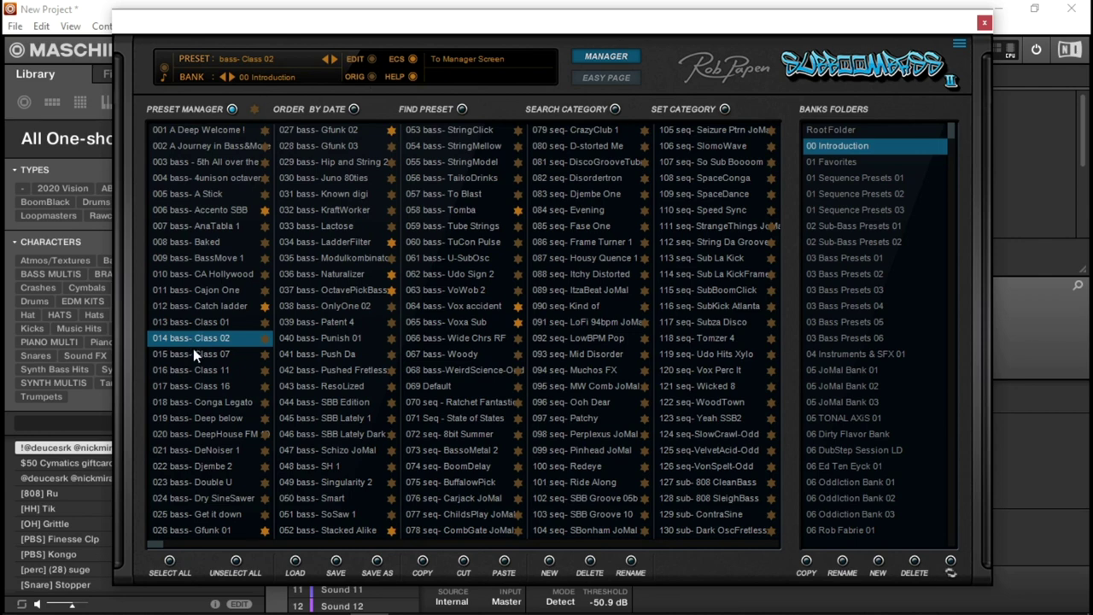
pyautogui.click(190, 354)
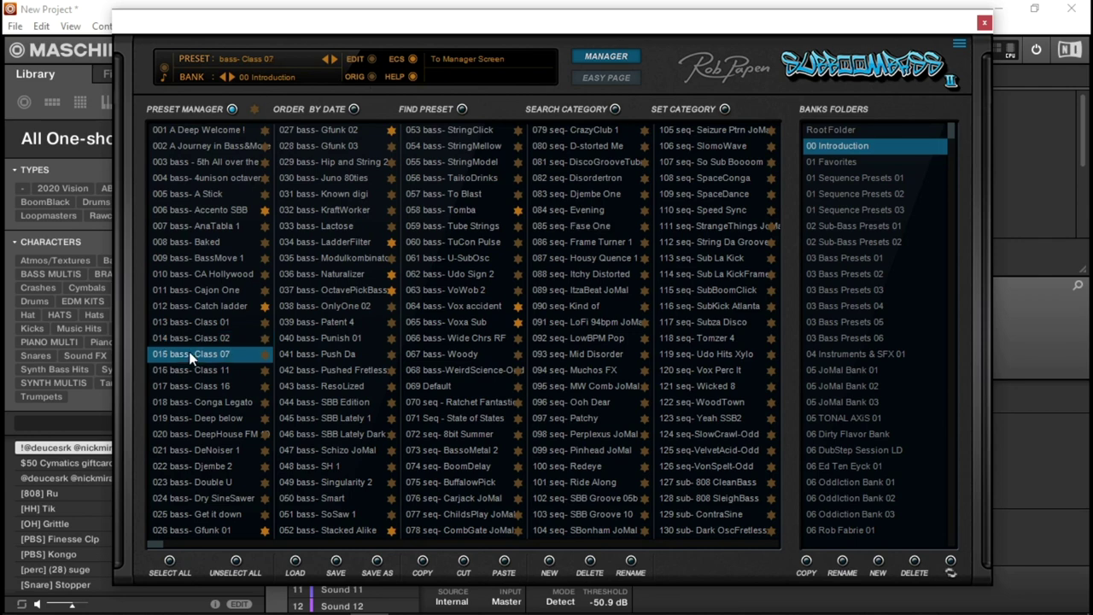
pyautogui.click(192, 368)
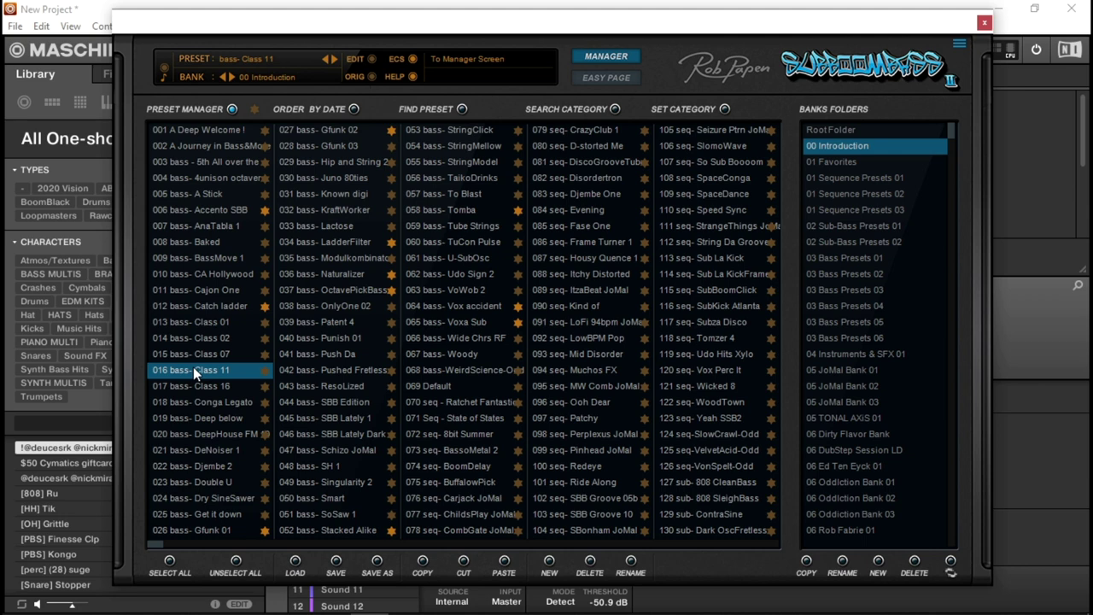
pyautogui.click(194, 386)
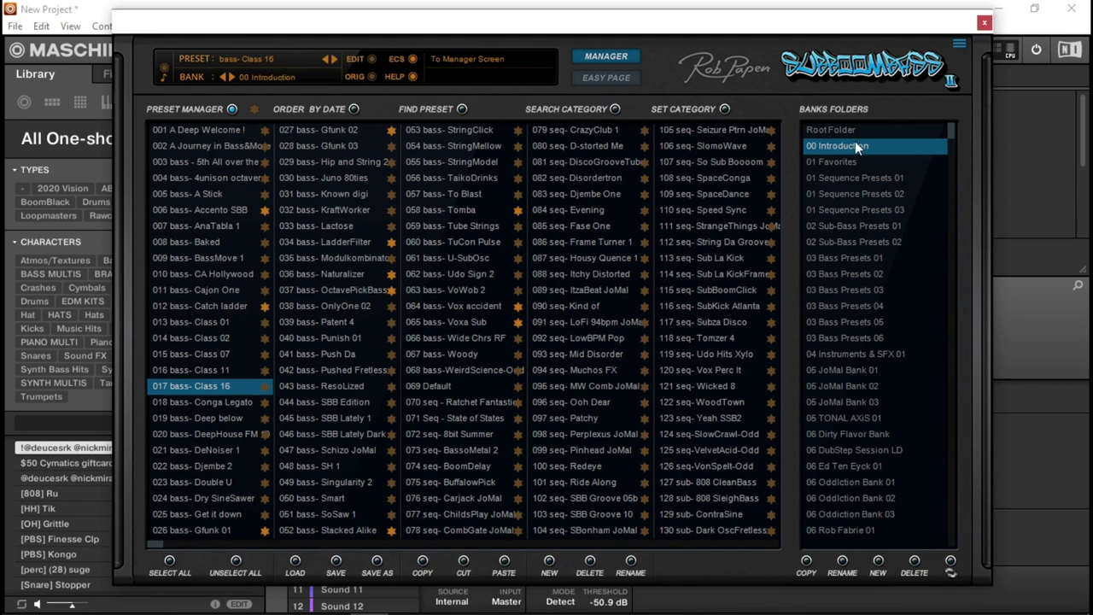
pyautogui.click(984, 22)
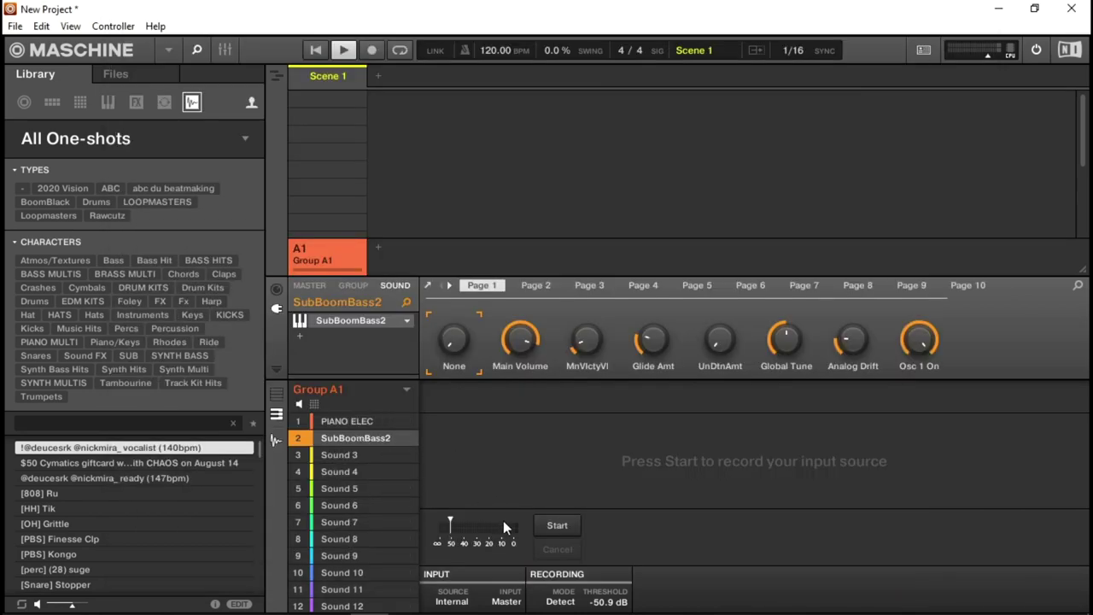
# Record the SubBoomBass2 sound internally as a sample on Sound 2 and rename the sound BASS1
pyautogui.click(557, 525)
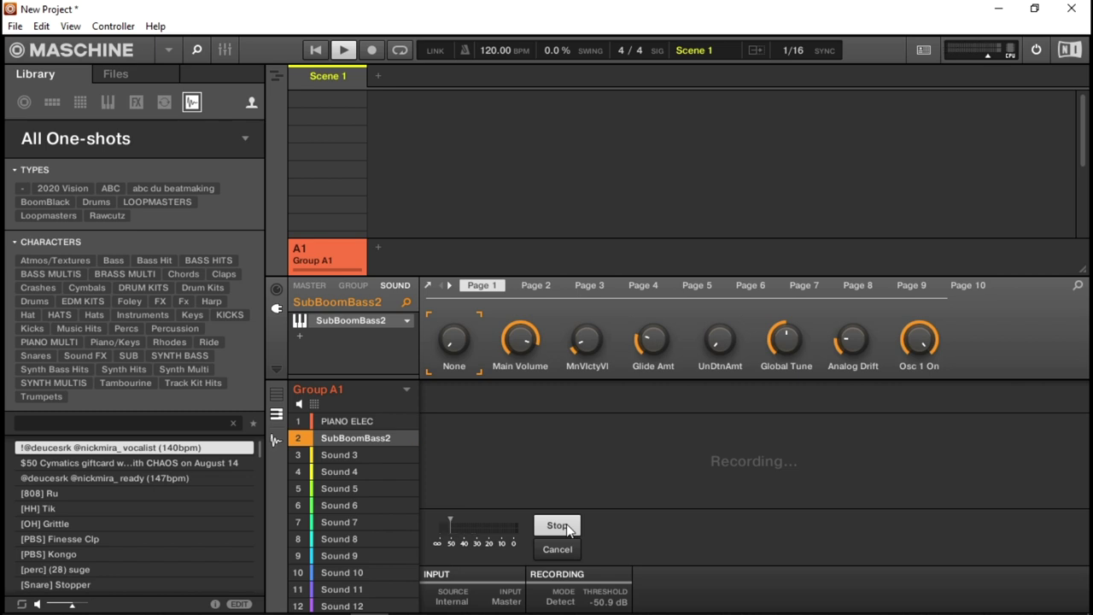
pyautogui.click(567, 527)
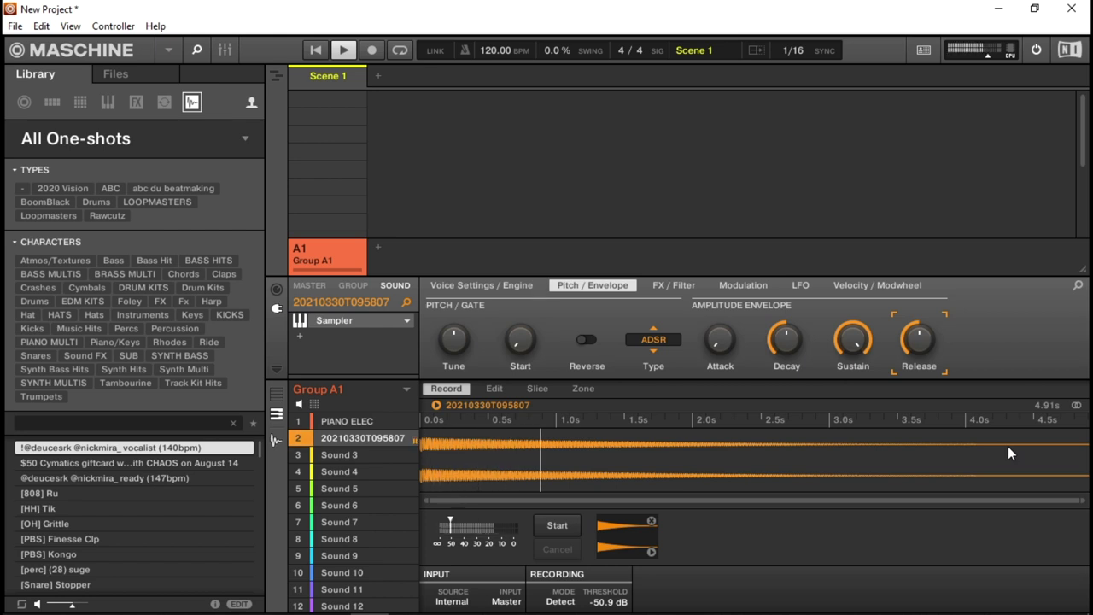
pyautogui.rightClick(362, 440)
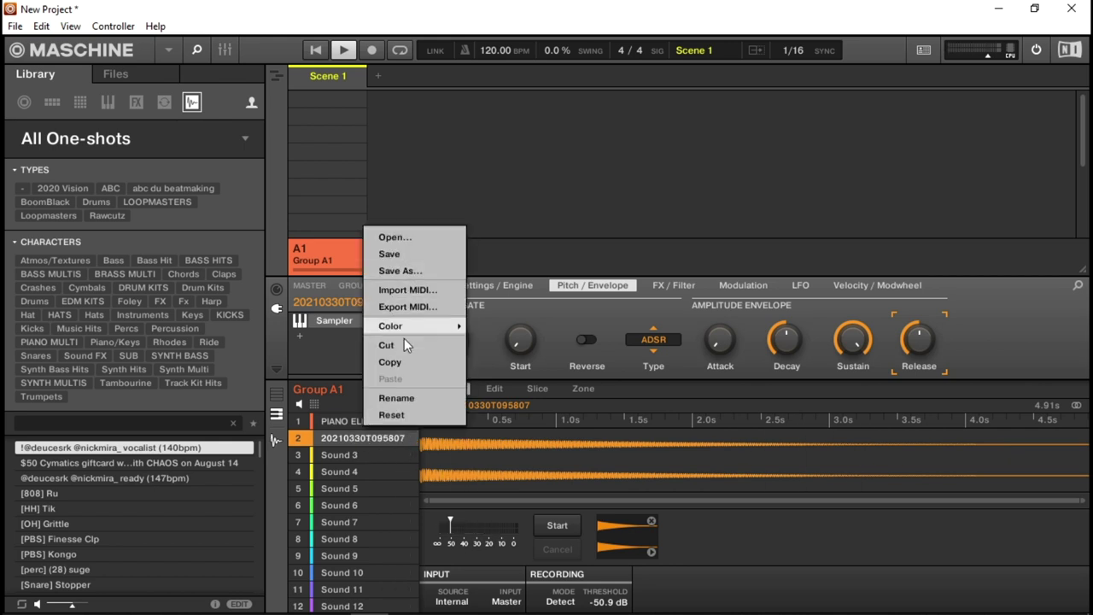
pyautogui.click(397, 397)
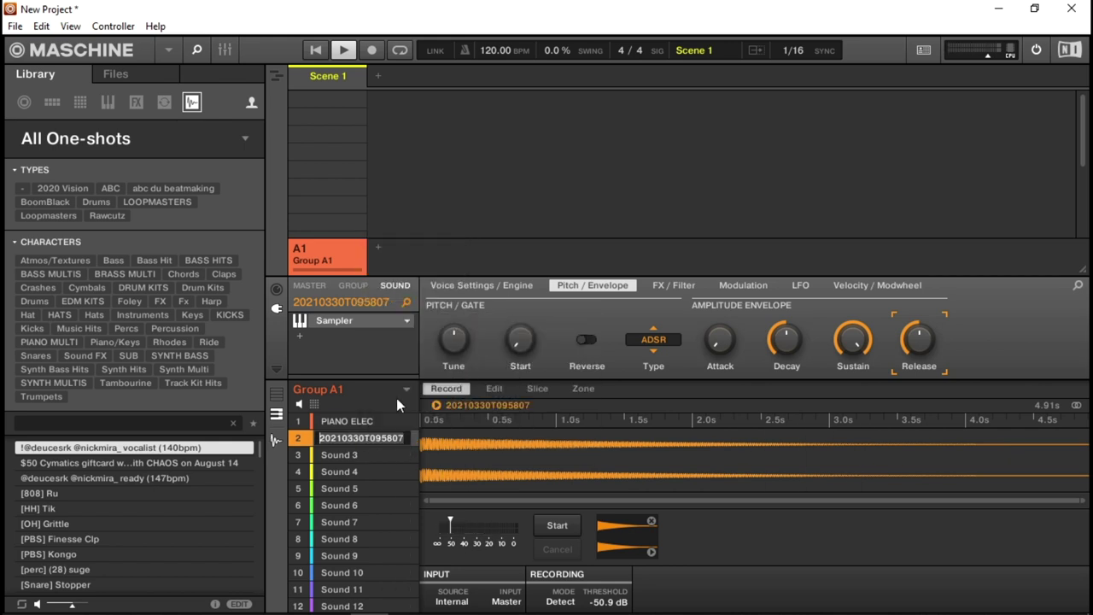
pyautogui.write('BASS1')
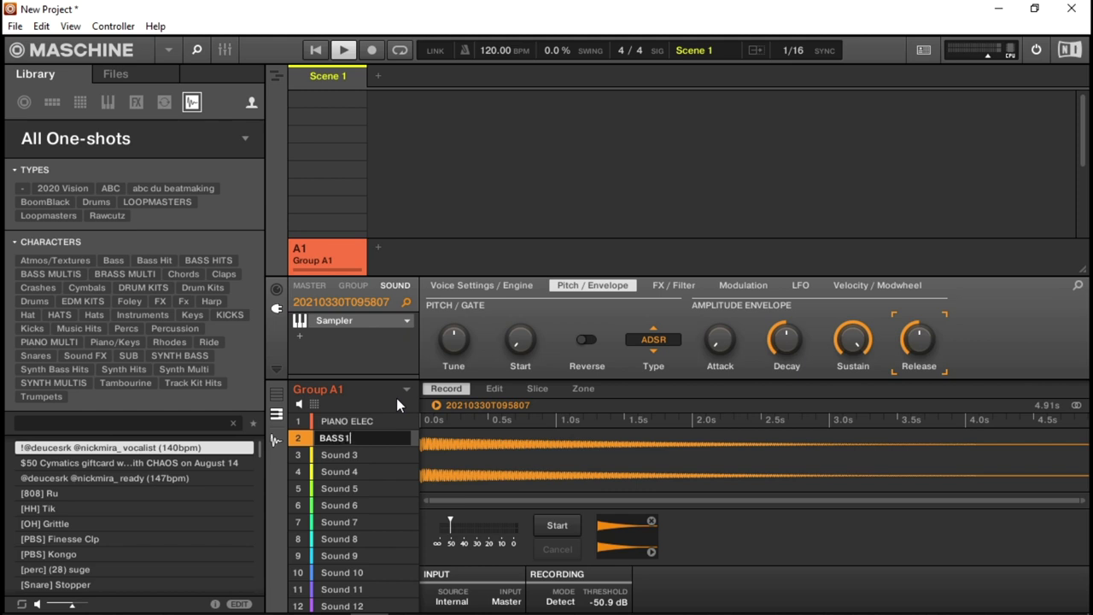
pyautogui.press('Return')
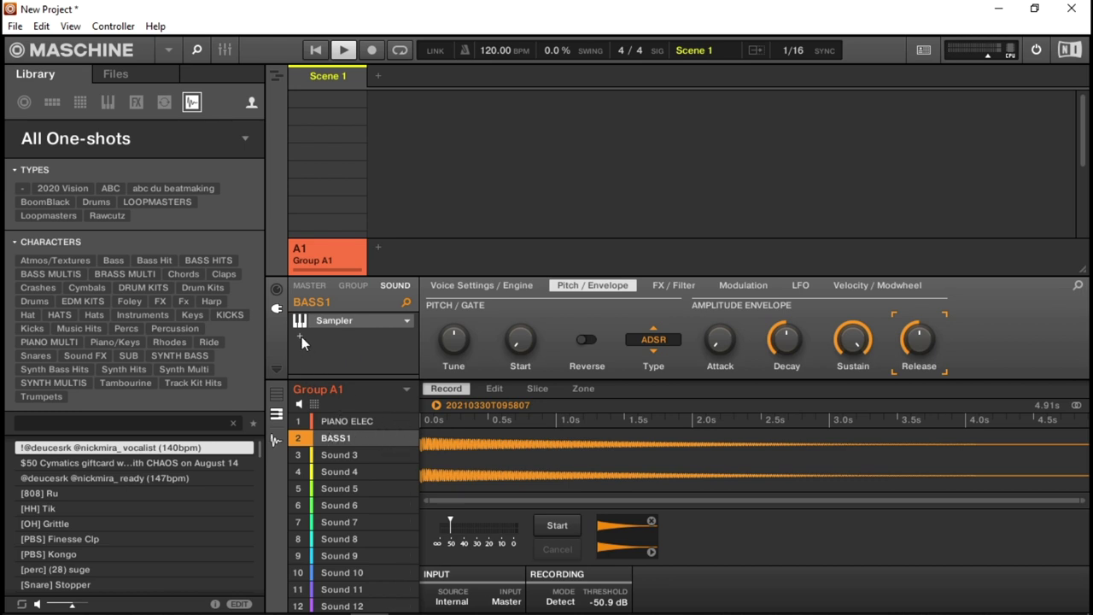
# Raise the Drive of the BASS1 sampler to 44.0 % and add a moderate amount of Comp
pyautogui.click(674, 285)
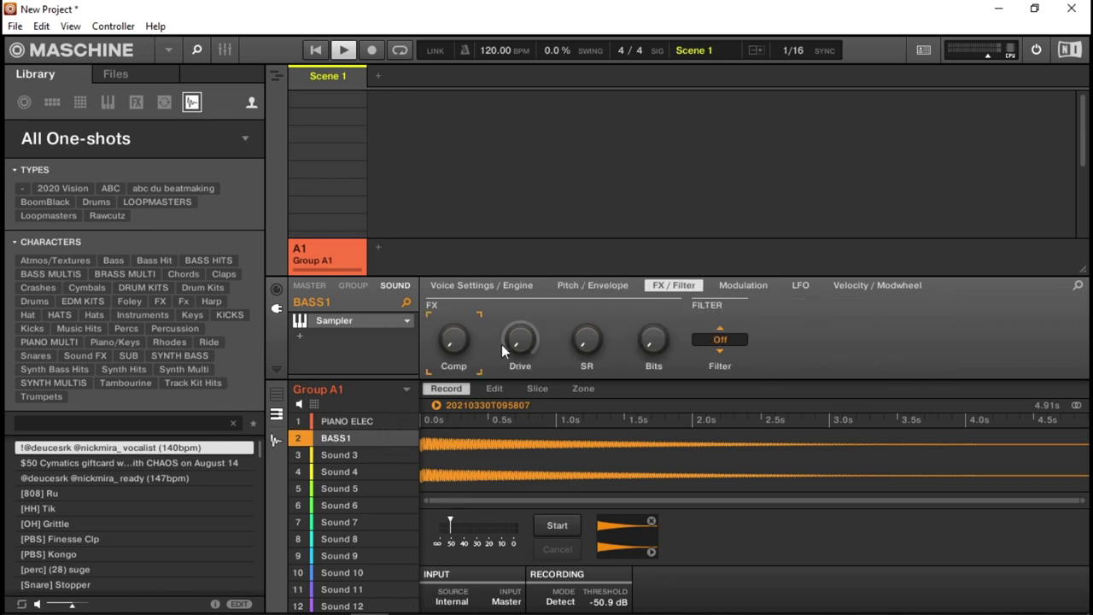
pyautogui.moveTo(521, 348); pyautogui.dragTo(521, 320)
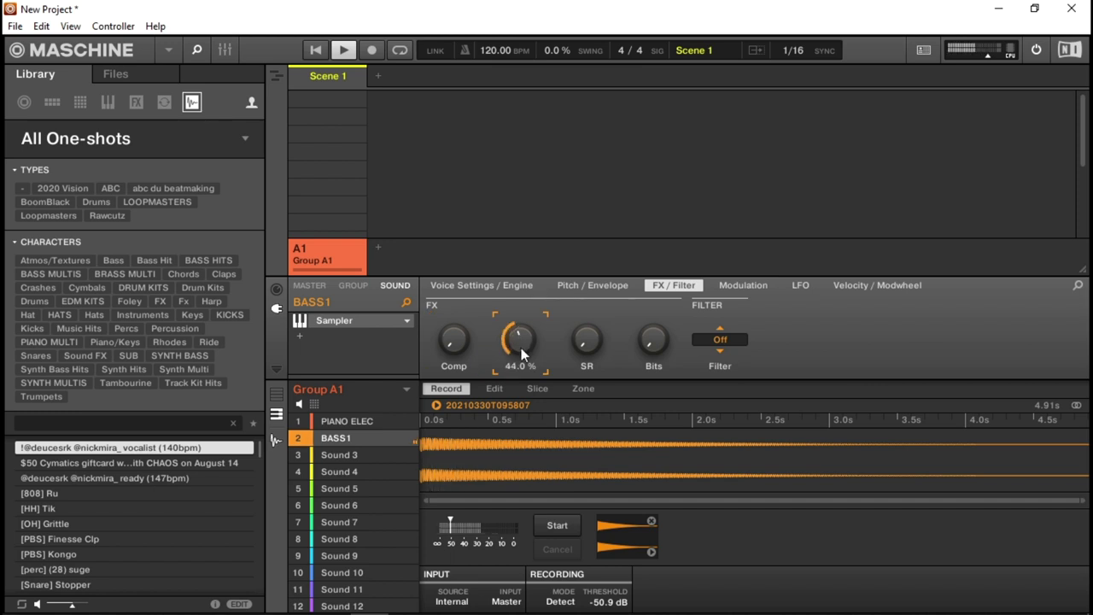
pyautogui.moveTo(454, 340); pyautogui.dragTo(454, 326)
# Normalize the recorded bass sample
pyautogui.click(492, 390)
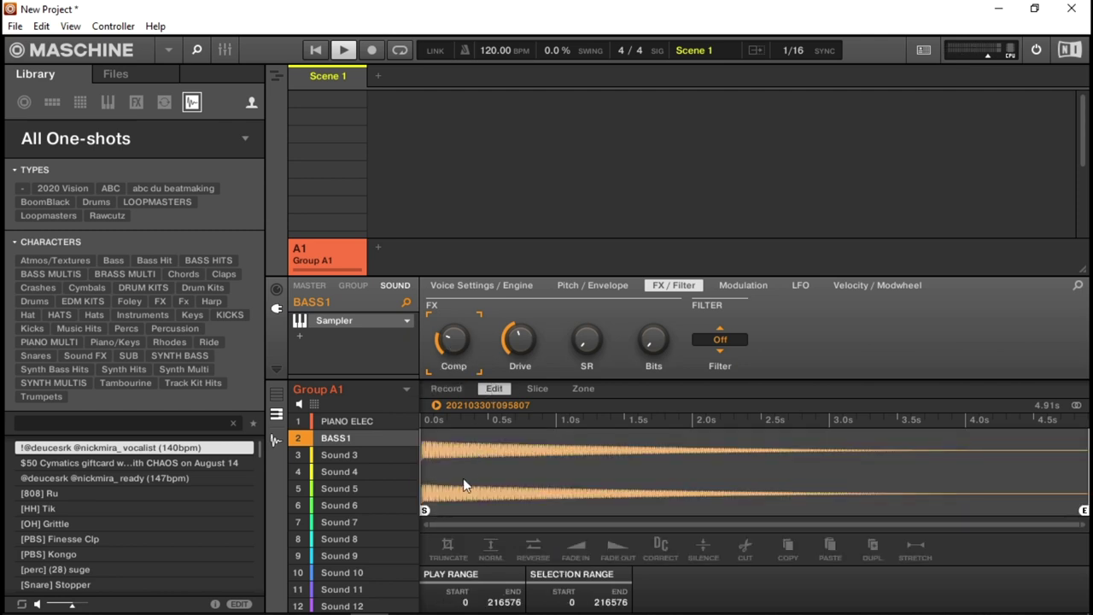
pyautogui.click(490, 551)
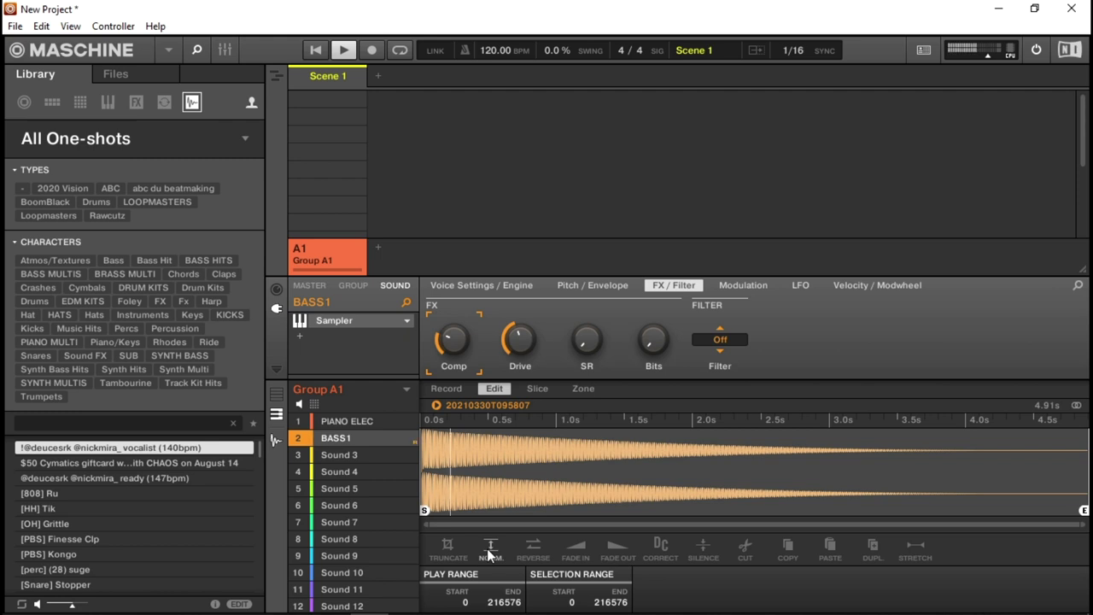
pyautogui.click(489, 551)
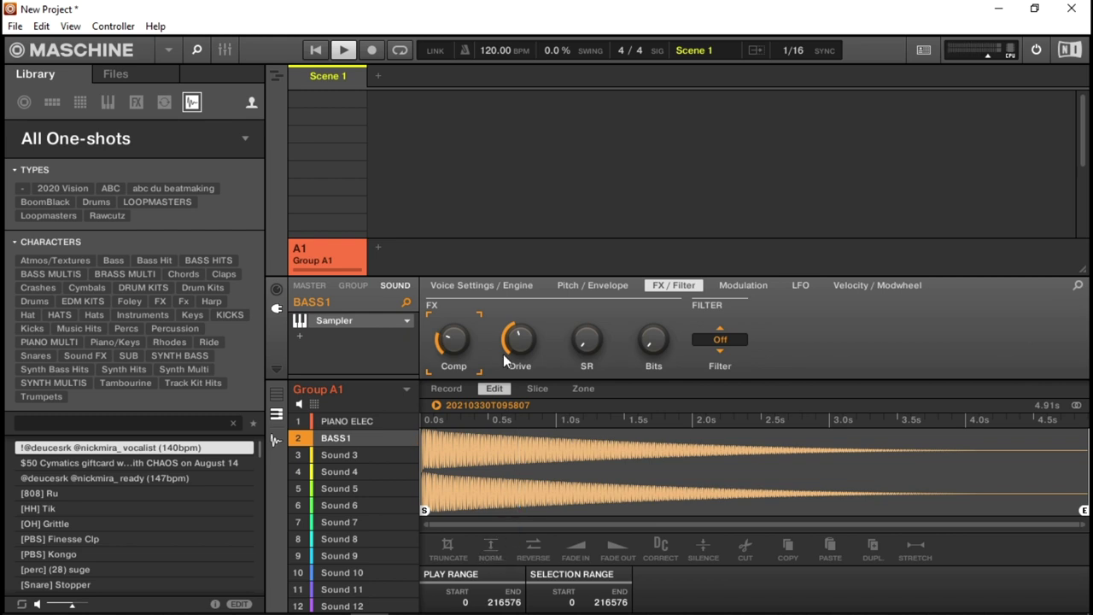
# Turn the BASS1 sampler's Drive down to 0.0 % and raise it again to slightly above halfway
pyautogui.moveTo(518, 340); pyautogui.dragTo(518, 376)
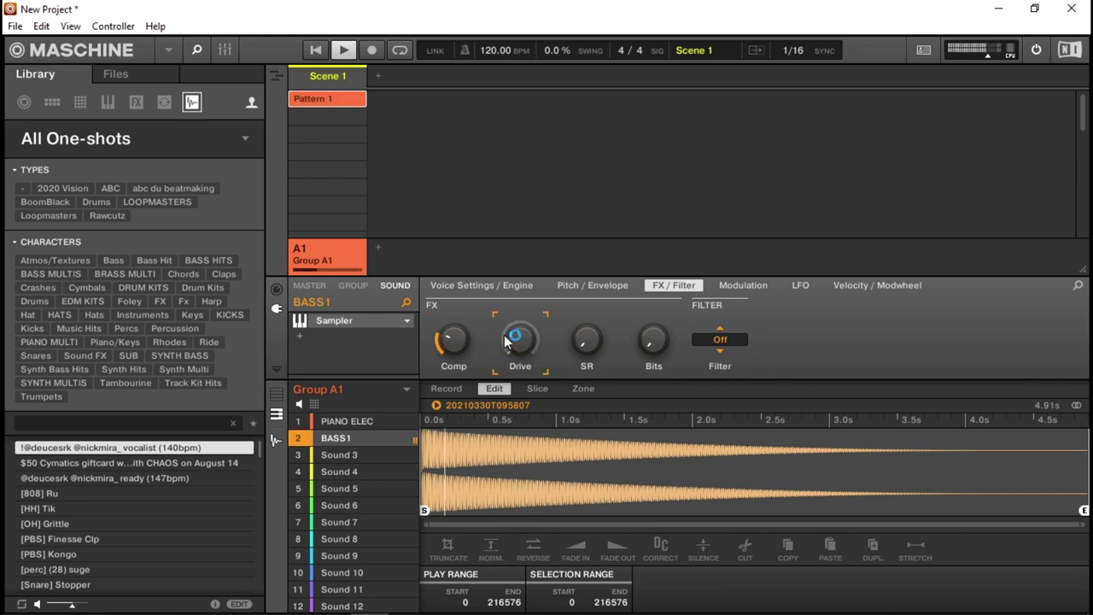
pyautogui.moveTo(519, 339); pyautogui.dragTo(518, 367)
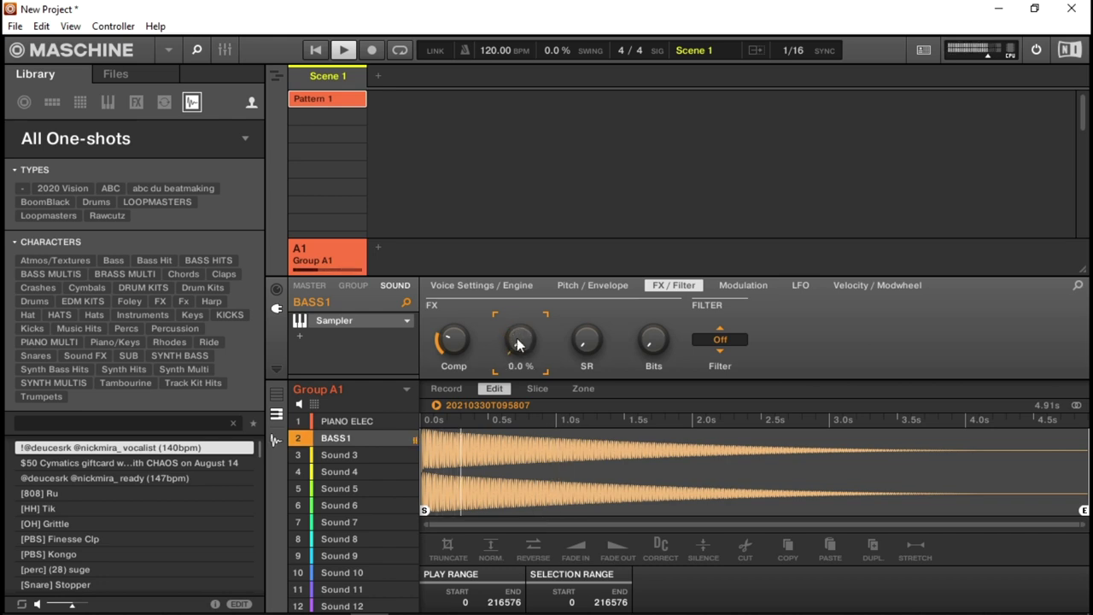
pyautogui.moveTo(519, 343); pyautogui.dragTo(519, 295)
# Set the BASS1 voice settings to Legato polyphony with a 0.03 s glide and the engine mode to MP60
pyautogui.click(454, 284)
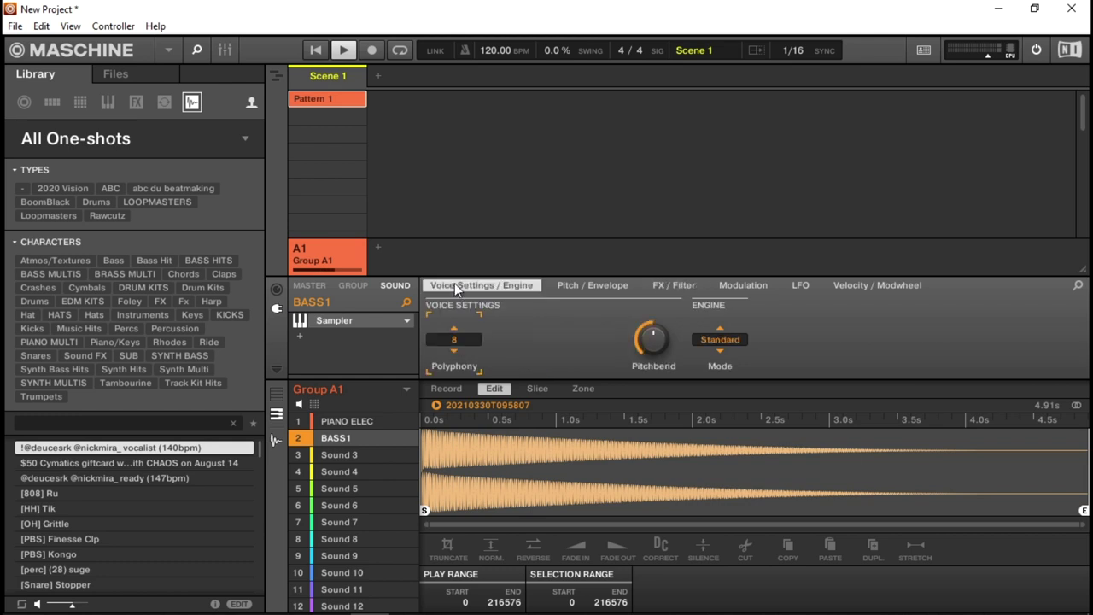
pyautogui.click(459, 344)
pyautogui.click(467, 363)
pyautogui.moveTo(598, 351); pyautogui.dragTo(598, 343)
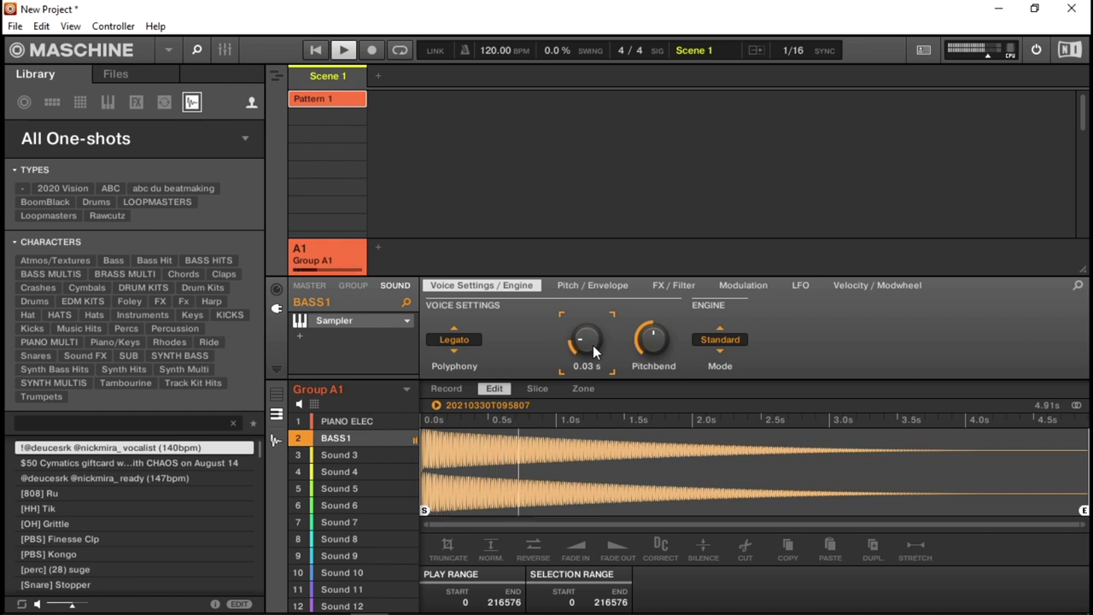
pyautogui.click(725, 340)
pyautogui.click(727, 374)
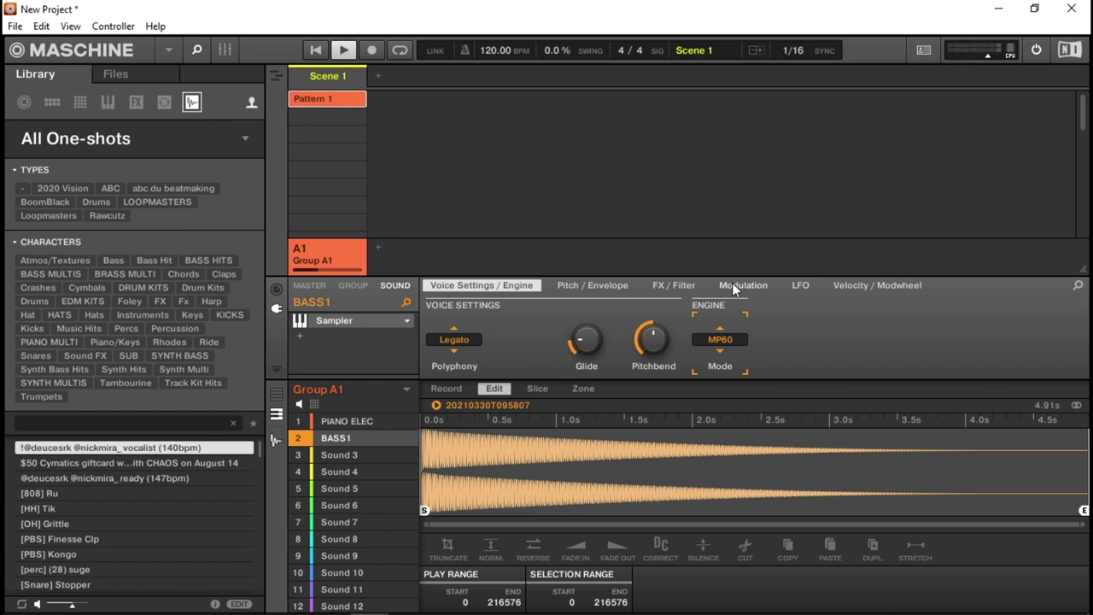
# Set the BASS1 filter to LP2 and raise the modulation envelope's Drive destination amount
pyautogui.click(732, 286)
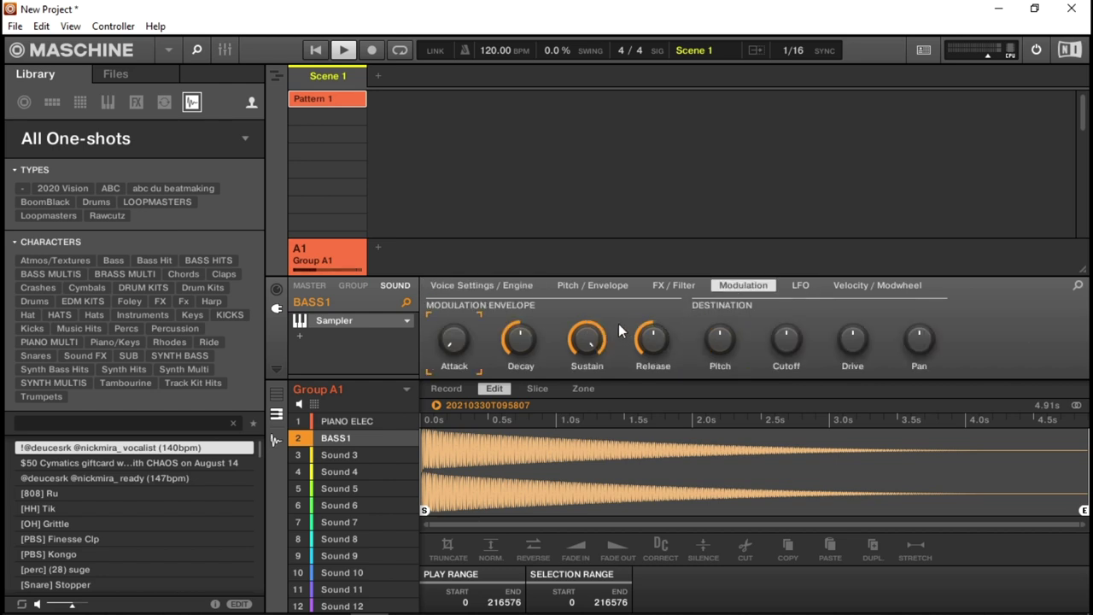
pyautogui.click(673, 291)
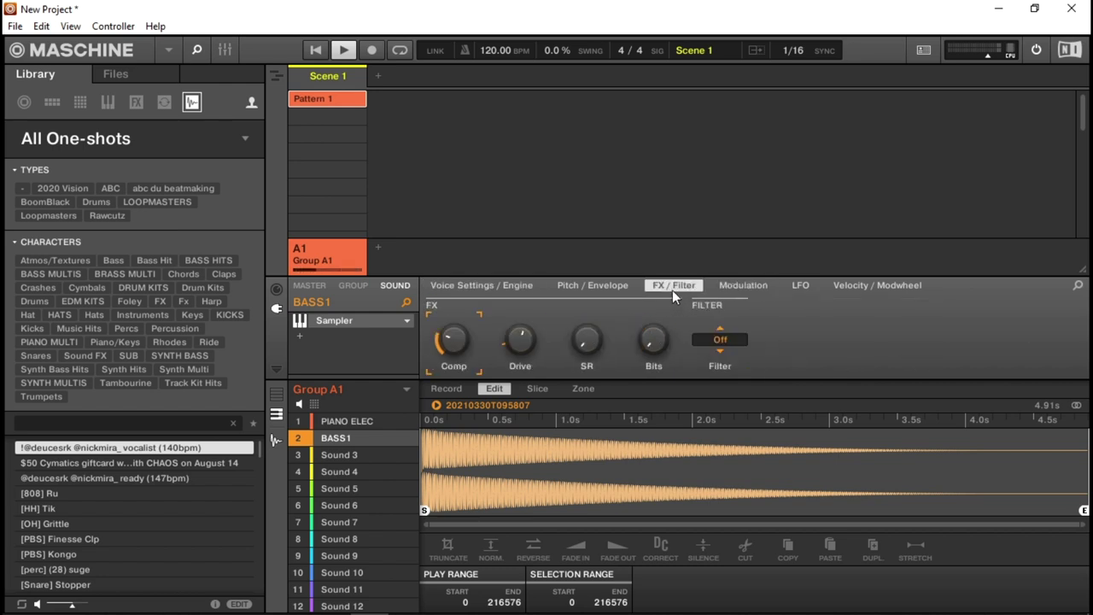
pyautogui.click(719, 348)
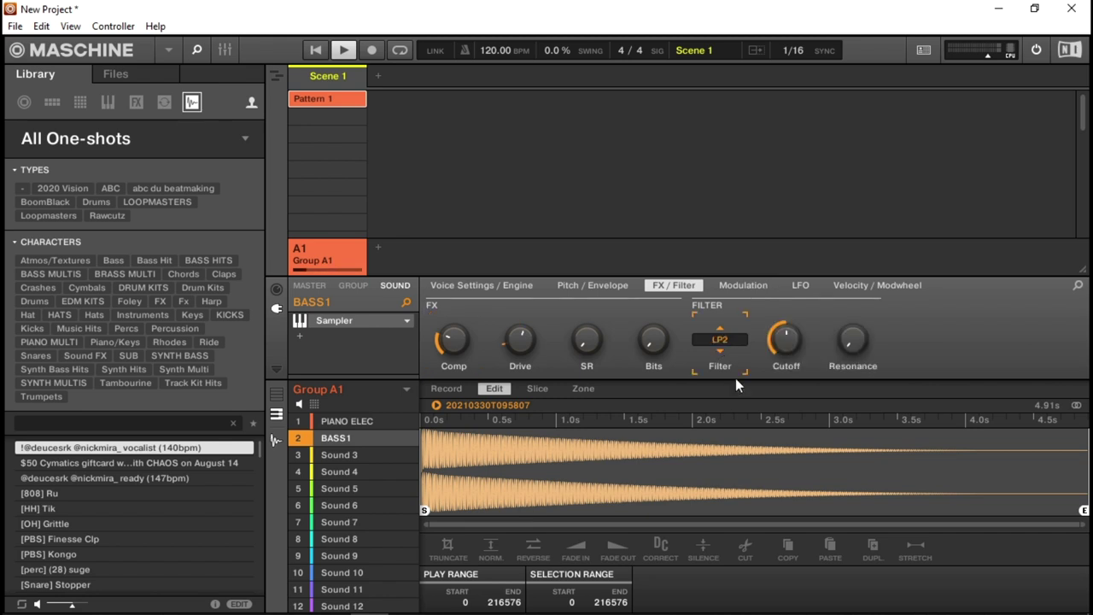
pyautogui.click(742, 285)
# Activate the loop in the bass sample's zone waveform and set it to start at 7791 and end at 20879
pyautogui.click(584, 389)
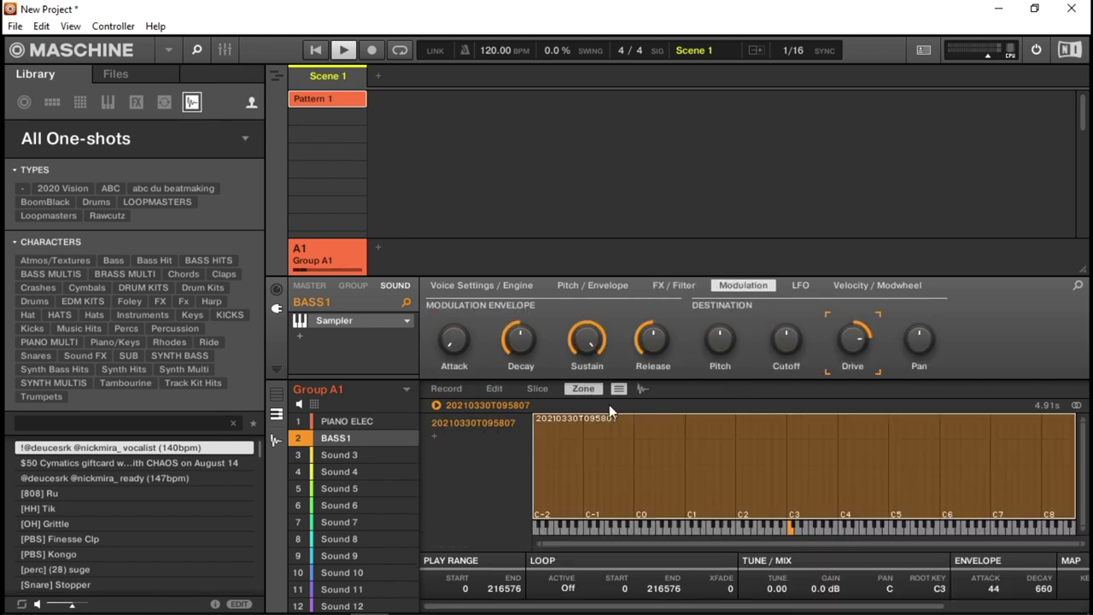
pyautogui.click(643, 390)
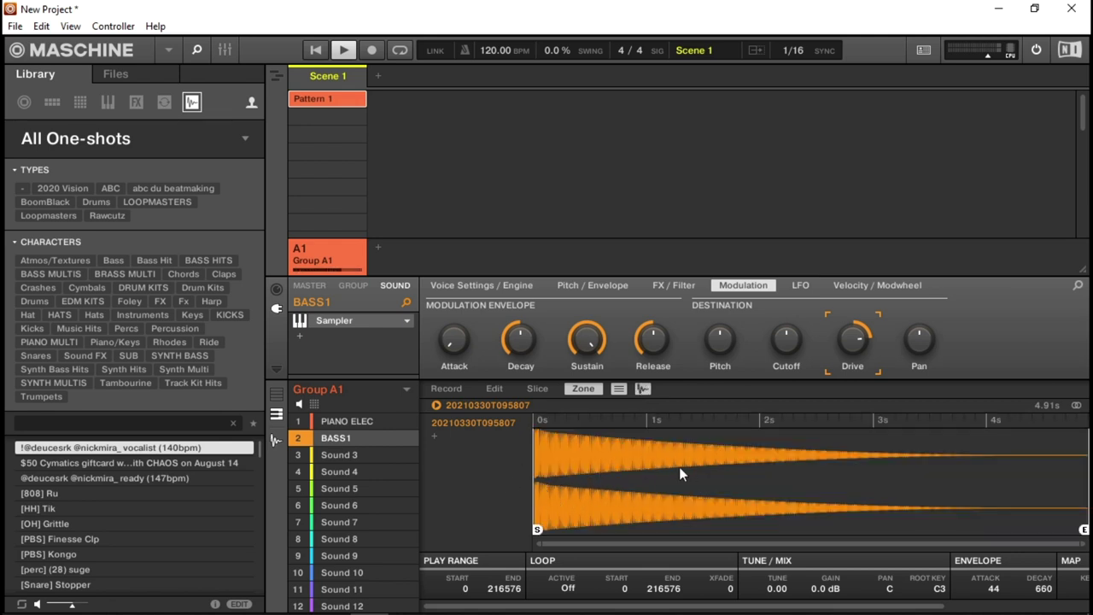
pyautogui.moveTo(533, 464)
pyautogui.mouseDown()
pyautogui.moveTo(567, 464)
pyautogui.moveTo(535, 464)
pyautogui.mouseUp()
pyautogui.click(565, 588)
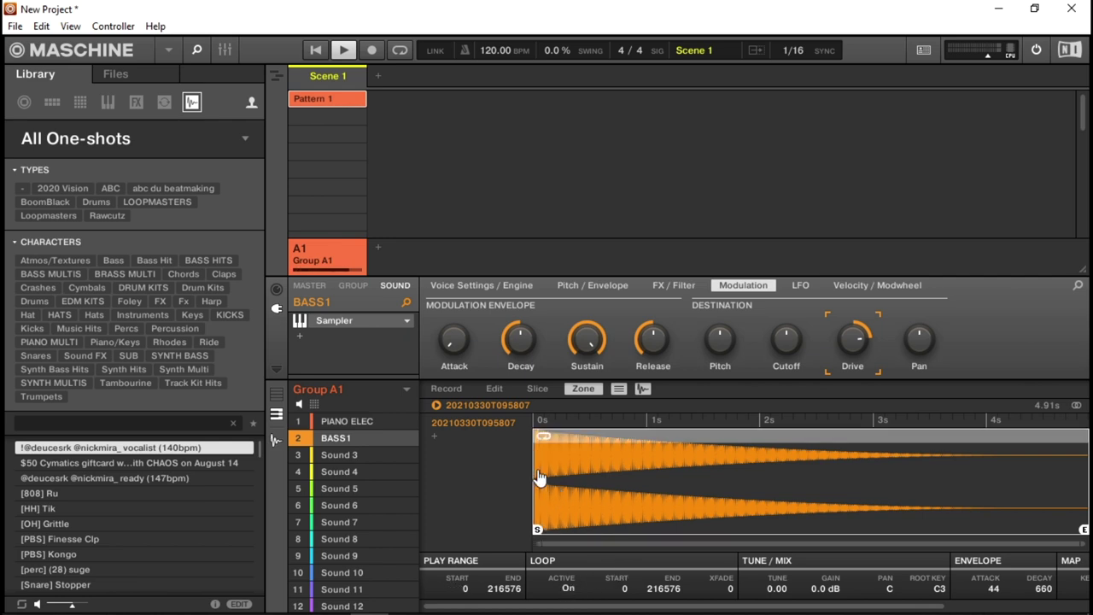
pyautogui.moveTo(533, 472); pyautogui.dragTo(553, 472)
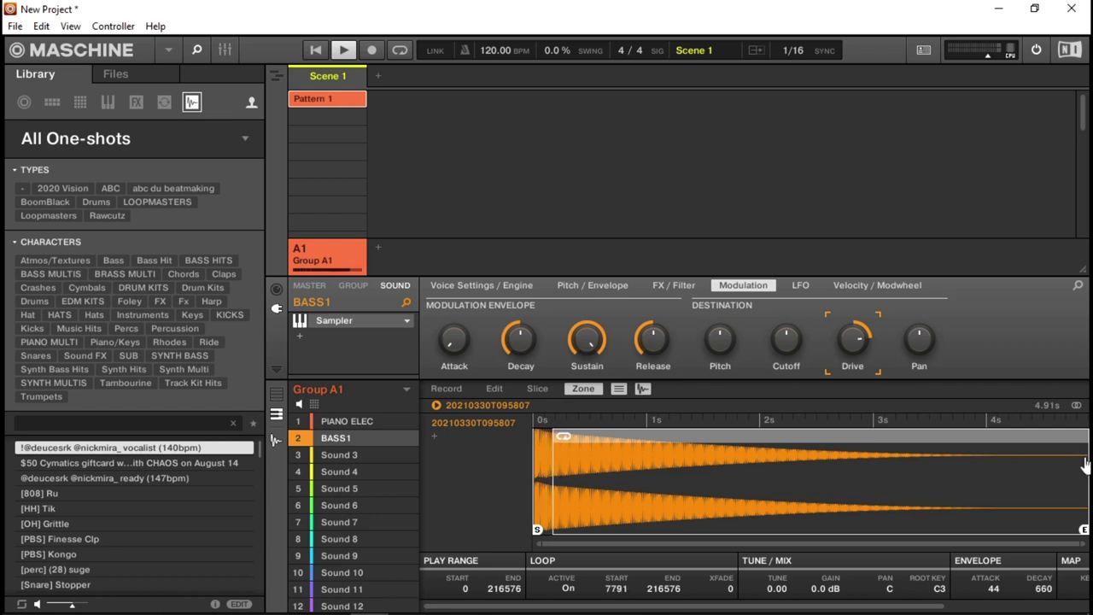
pyautogui.moveTo(1084, 468); pyautogui.dragTo(586, 478)
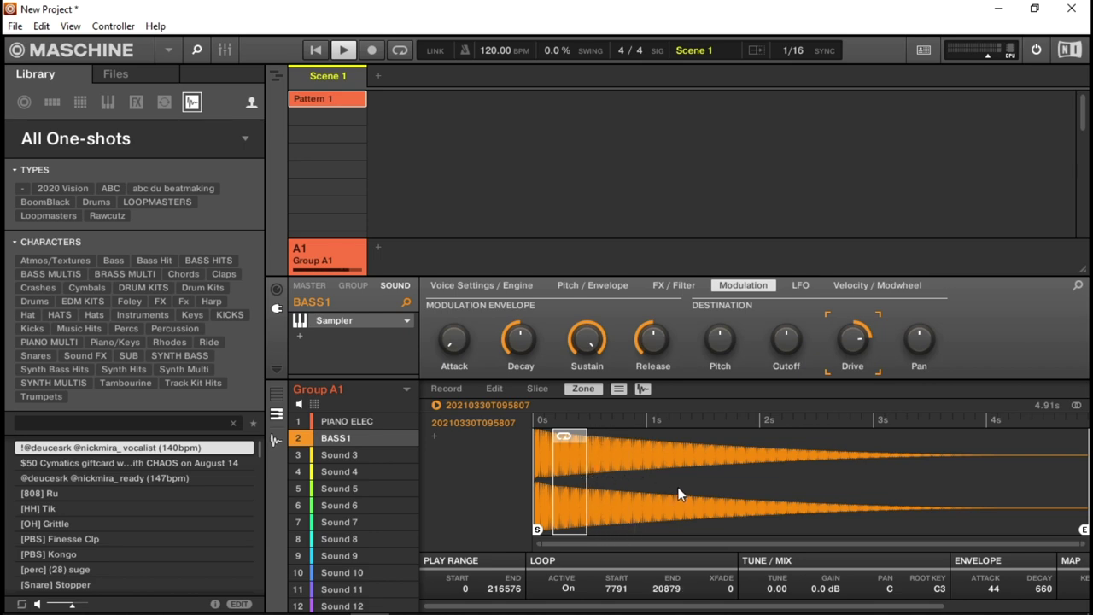
# Refine the bass sample's loop against the enlarged waveform, setting its start to 7636 and its end to 19826
pyautogui.moveTo(1077, 545); pyautogui.dragTo(843, 557)
pyautogui.moveTo(716, 555); pyautogui.dragTo(597, 546)
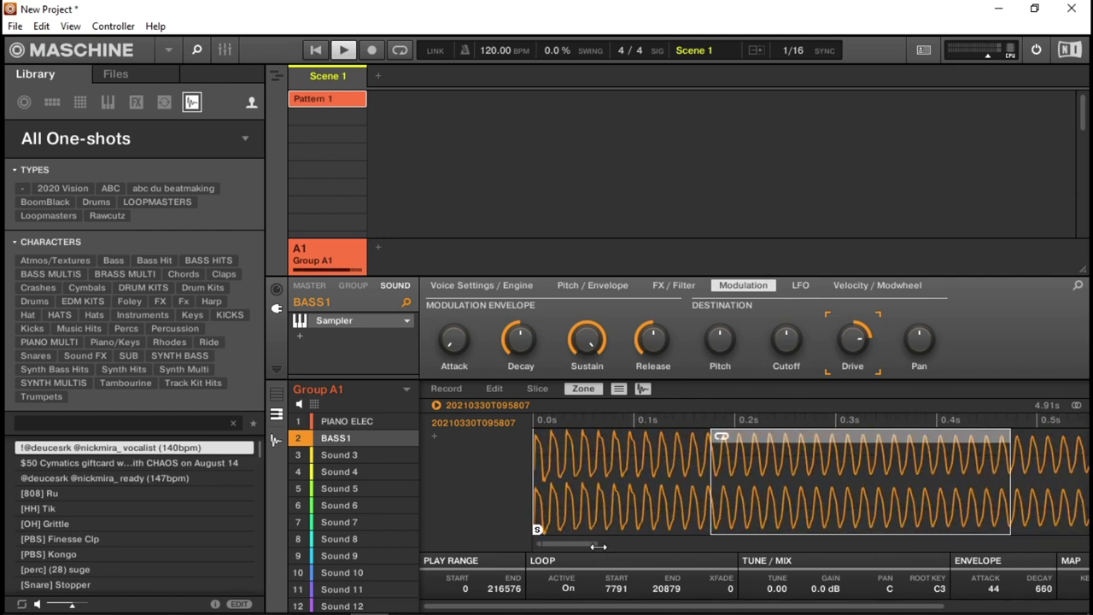
pyautogui.moveTo(709, 481); pyautogui.dragTo(707, 480)
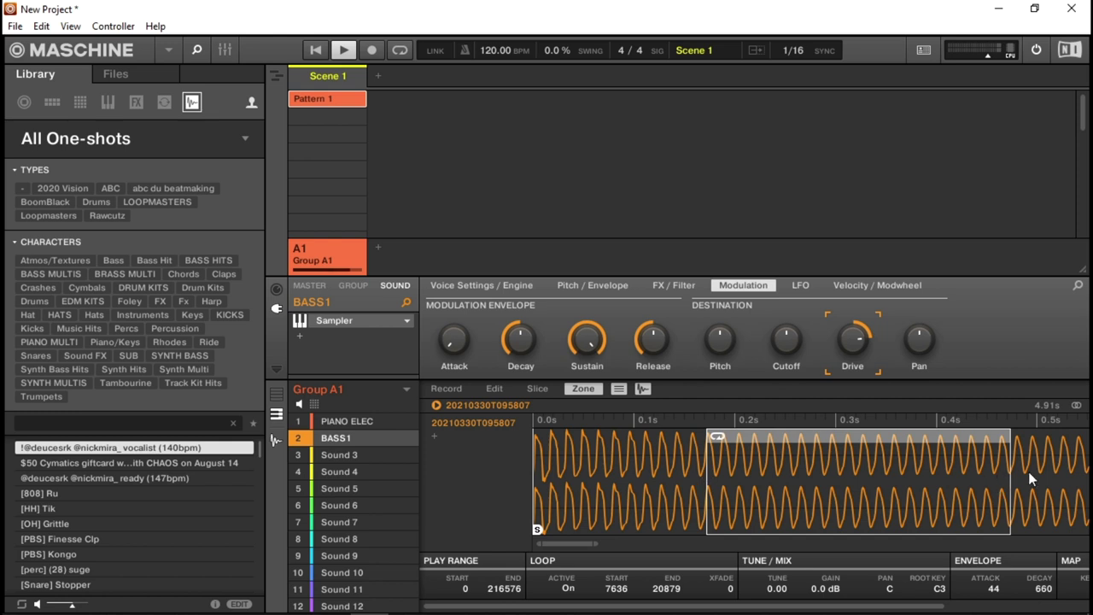
pyautogui.moveTo(1011, 474); pyautogui.dragTo(983, 471)
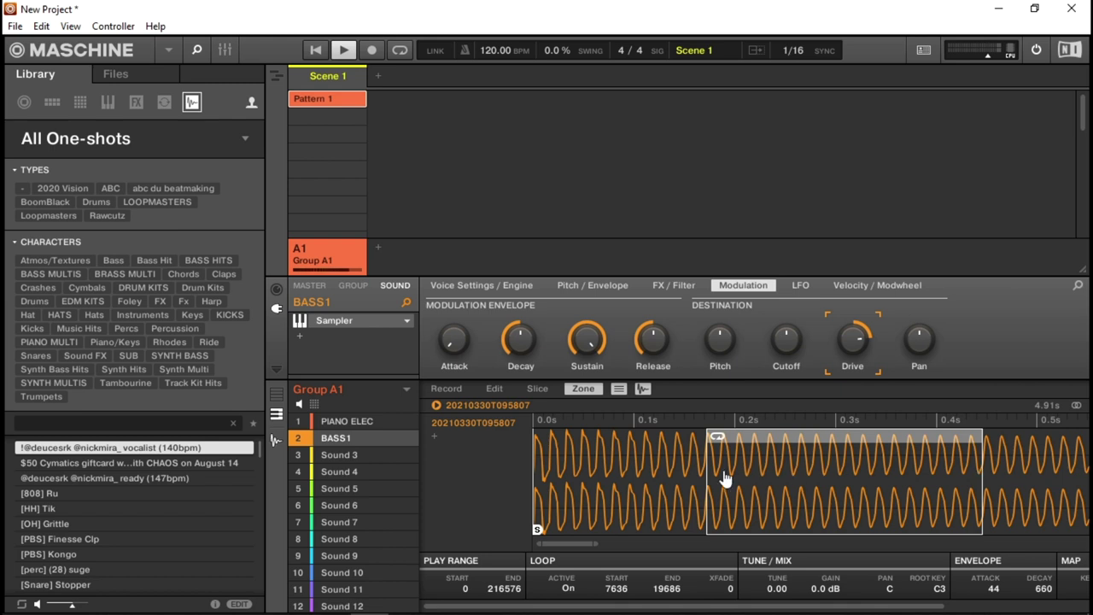
pyautogui.moveTo(982, 470); pyautogui.dragTo(988, 470)
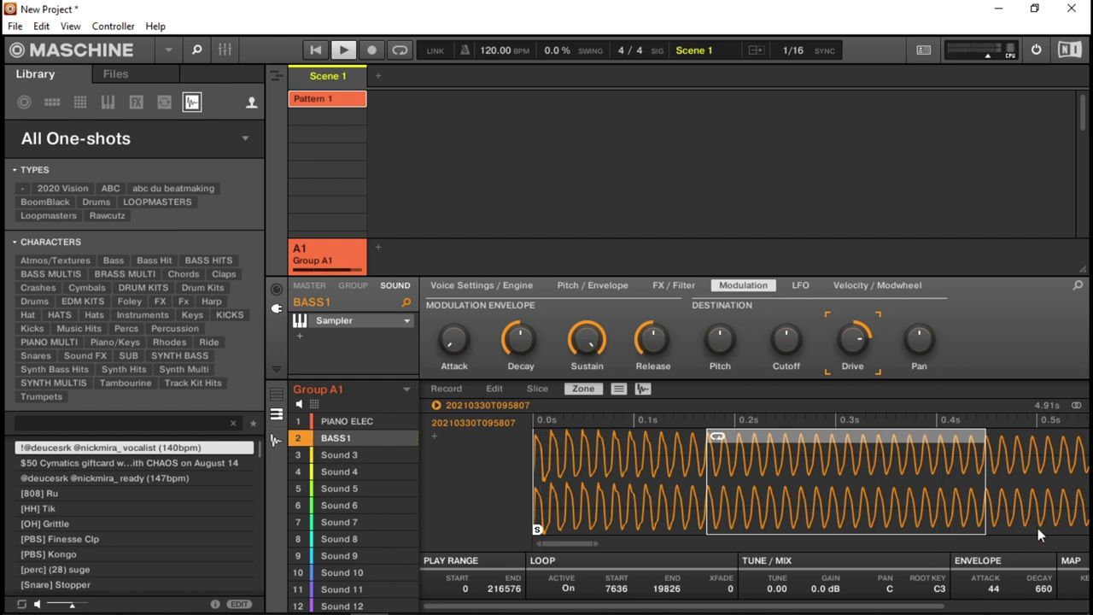
# Set the bass loop's crossfade to 154, and lower the filter cutoff while raising the resonance
pyautogui.moveTo(727, 588); pyautogui.dragTo(731, 596)
pyautogui.click(684, 284)
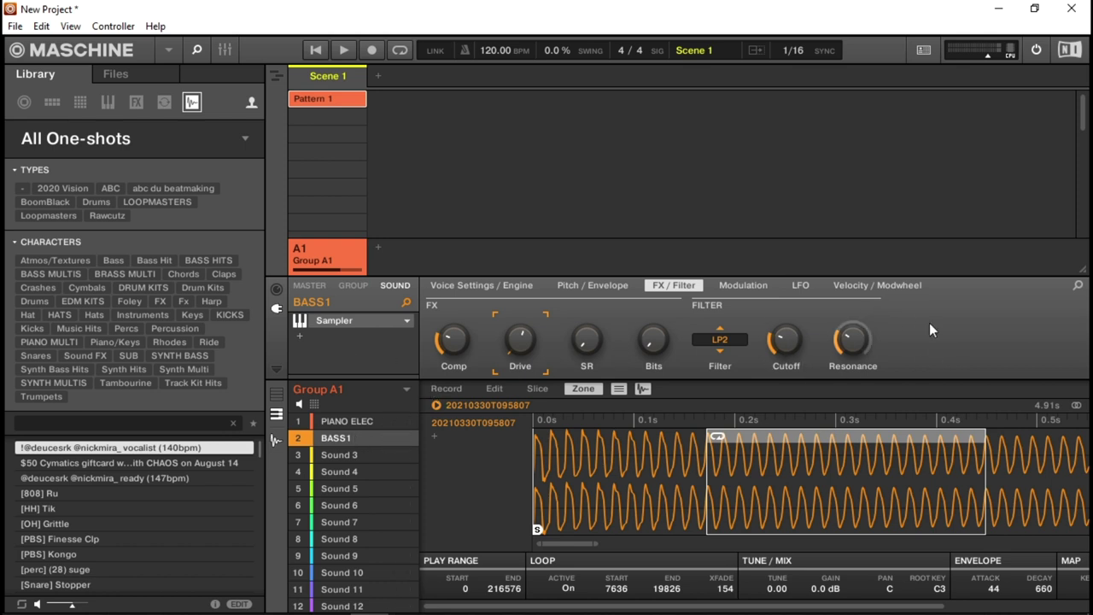
# Load the internal Drumsynth Kick onto Sound 3 and set its engine to Tronic
pyautogui.click(334, 459)
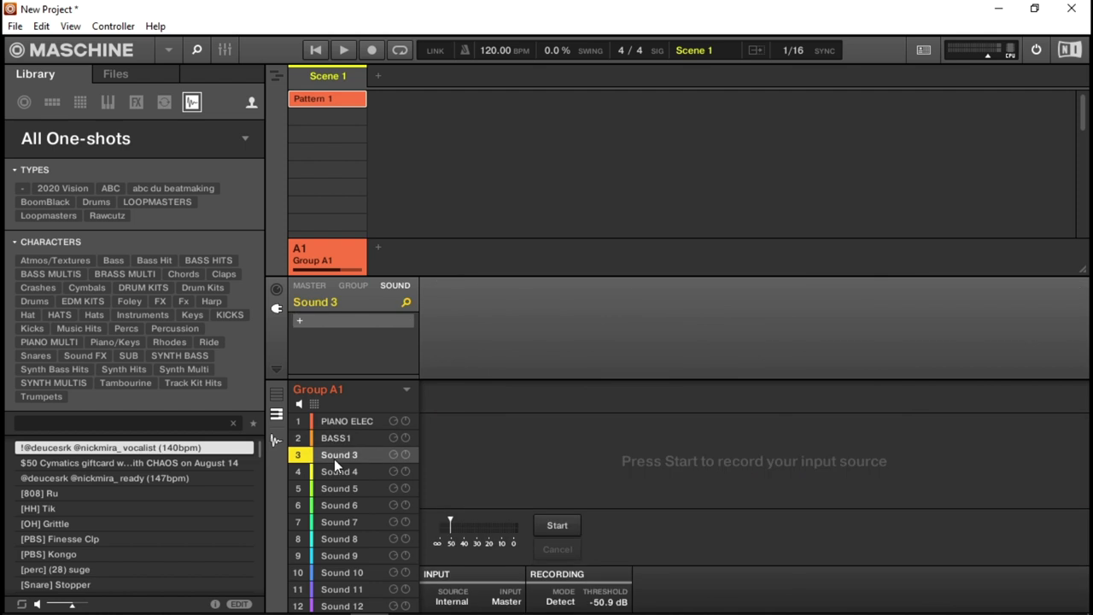
pyautogui.click(301, 322)
pyautogui.moveTo(375, 86)
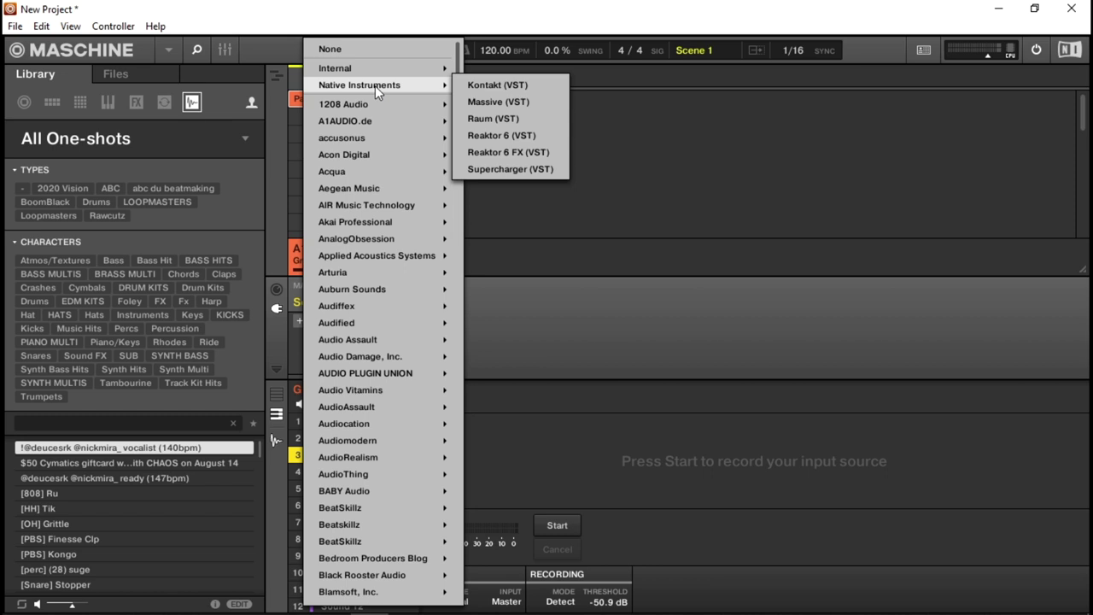
pyautogui.moveTo(509, 104)
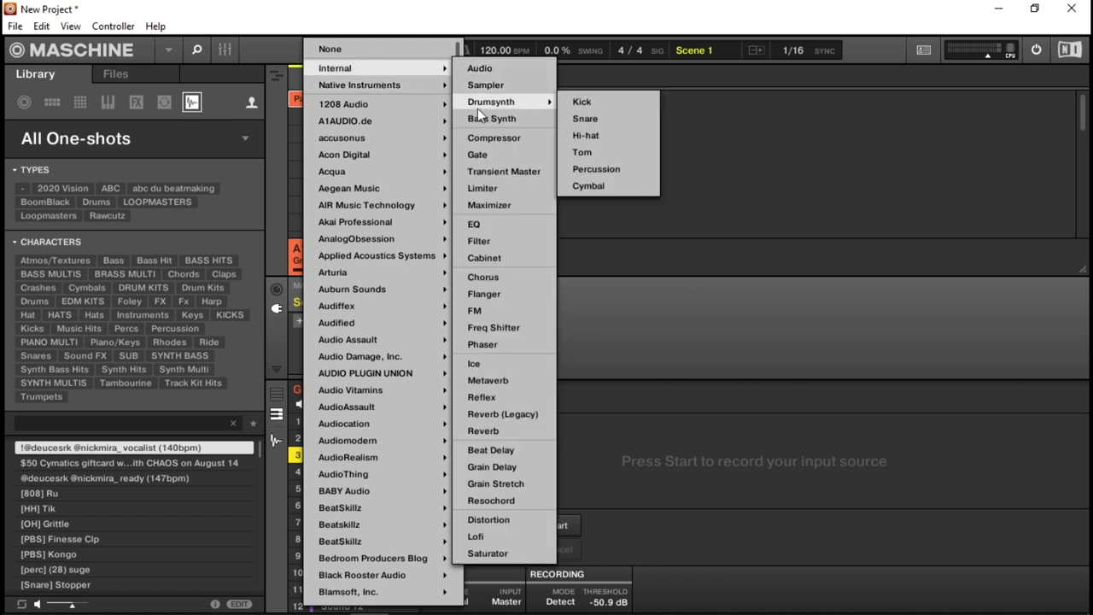
pyautogui.click(595, 102)
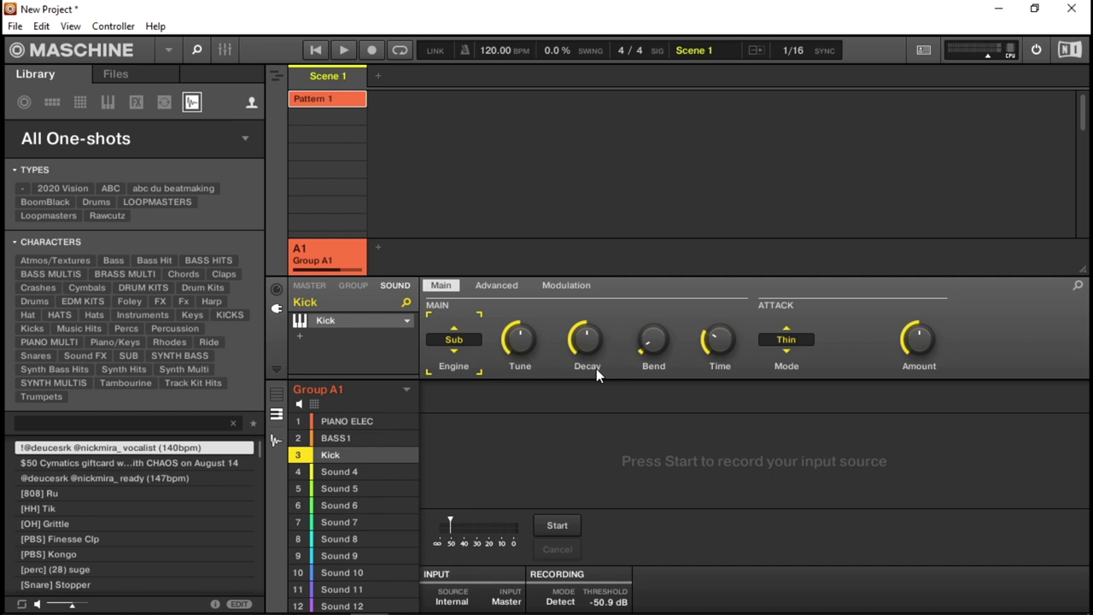
pyautogui.click(445, 343)
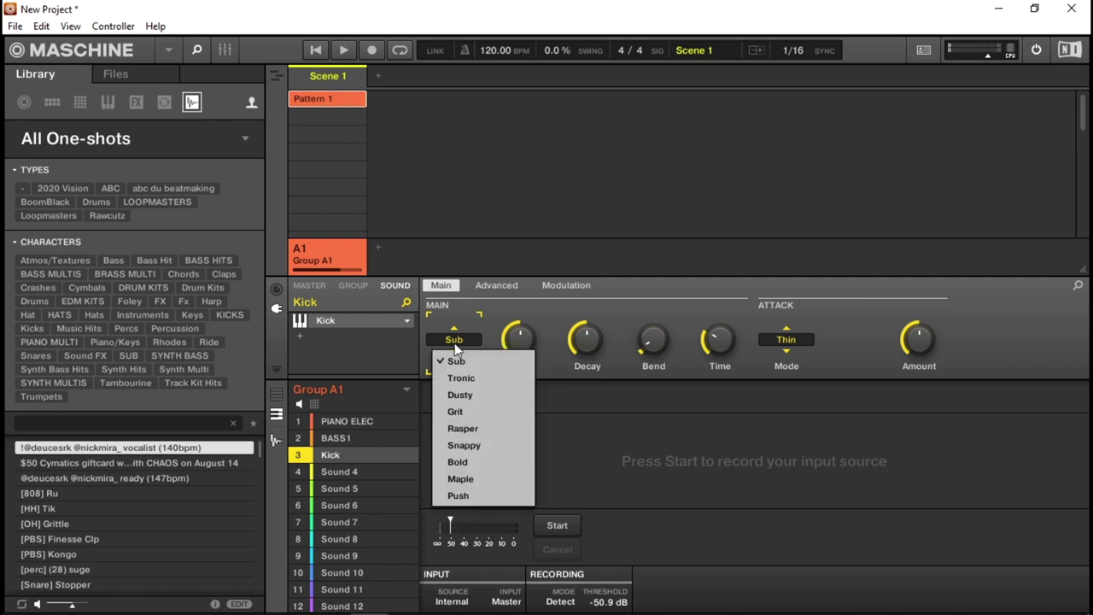
pyautogui.click(460, 379)
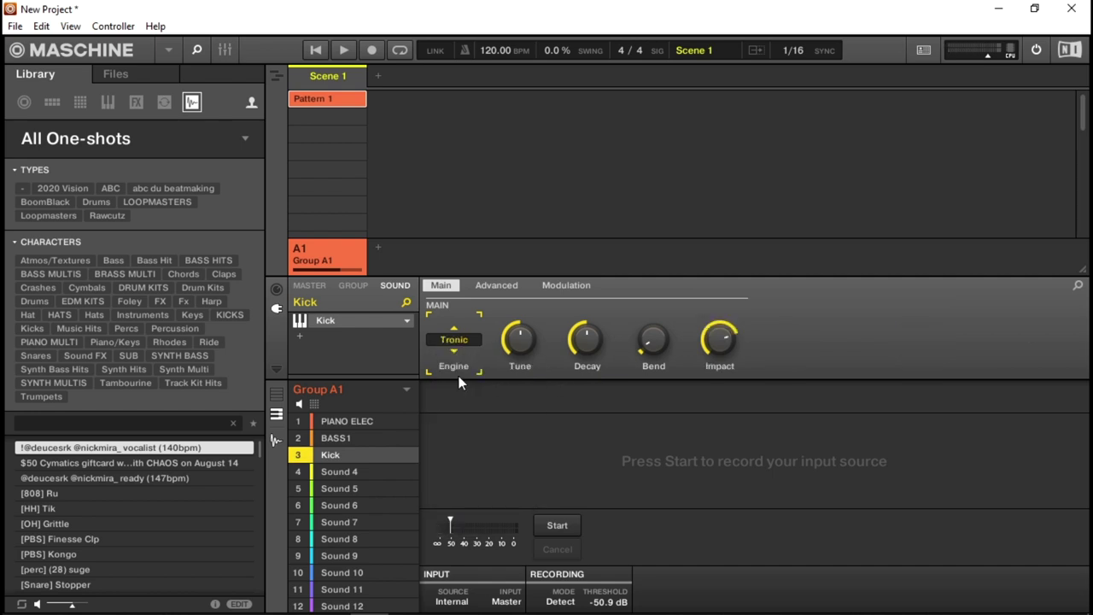
# Raise the kick's Bend to 39.8 % and lower its tuning
pyautogui.moveTo(653, 343); pyautogui.dragTo(660, 339)
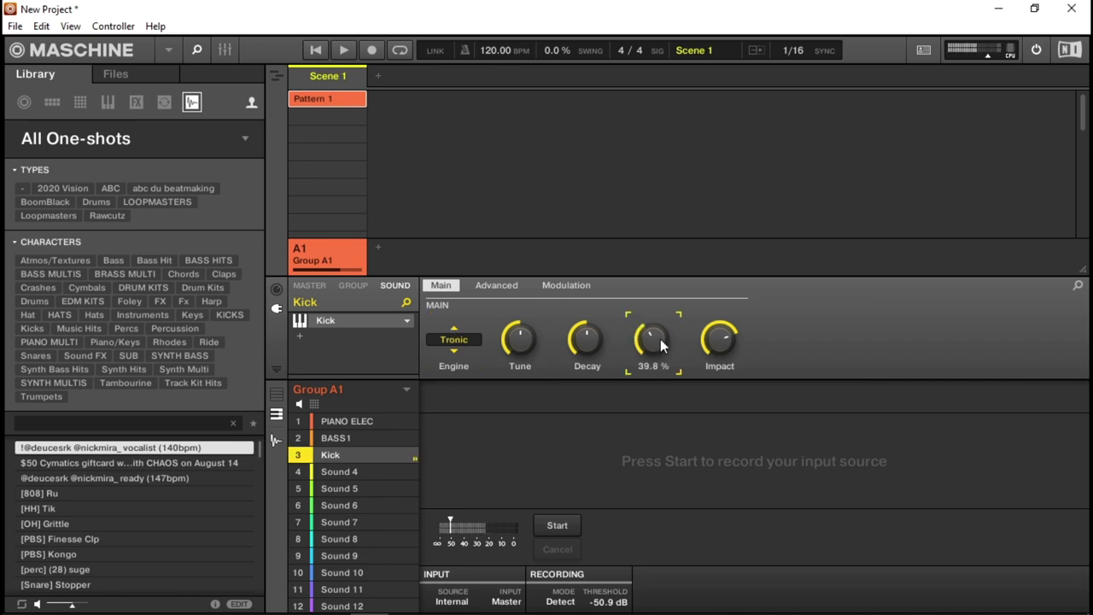
pyautogui.click(727, 344)
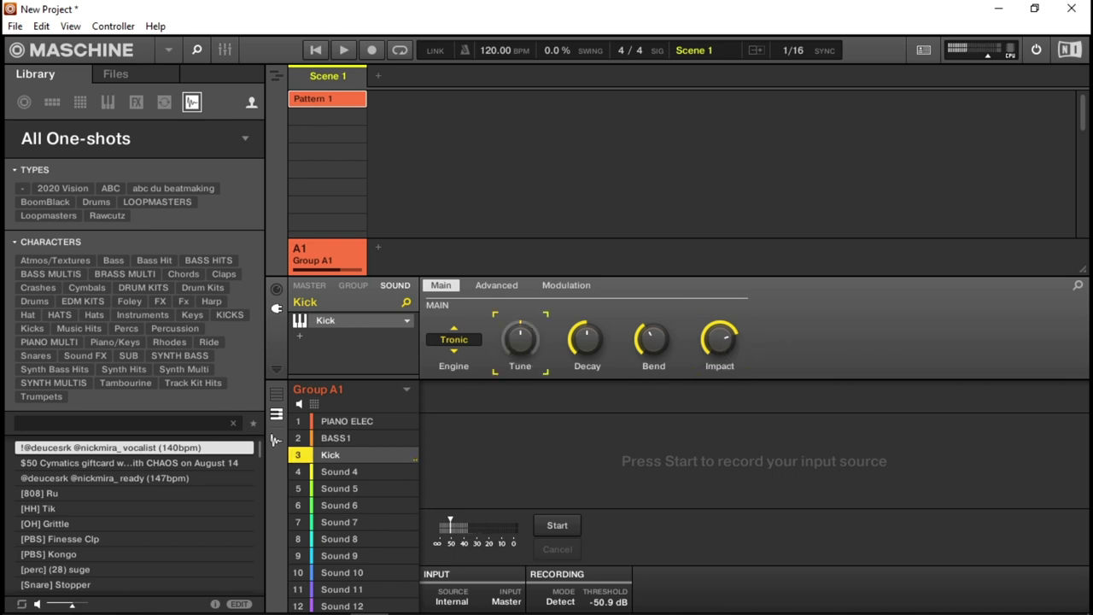
pyautogui.click(520, 341)
pyautogui.moveTo(520, 341); pyautogui.dragTo(520, 343)
# Add the internal Transient Master effect after the Kick synth and adjust its Attack
pyautogui.click(299, 337)
pyautogui.moveTo(360, 136)
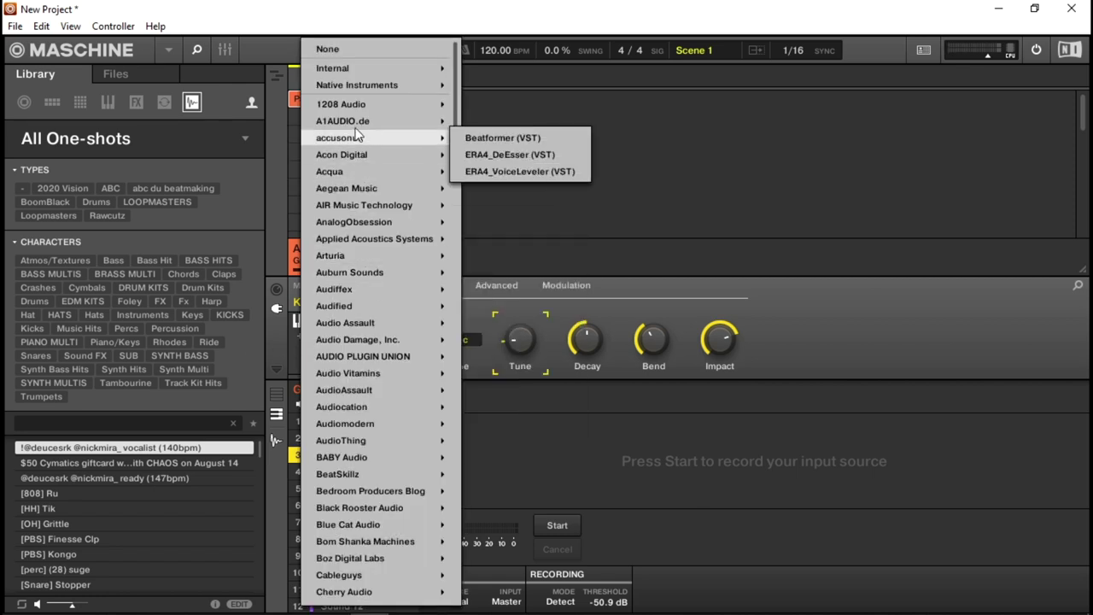
pyautogui.moveTo(376, 68)
pyautogui.click(522, 103)
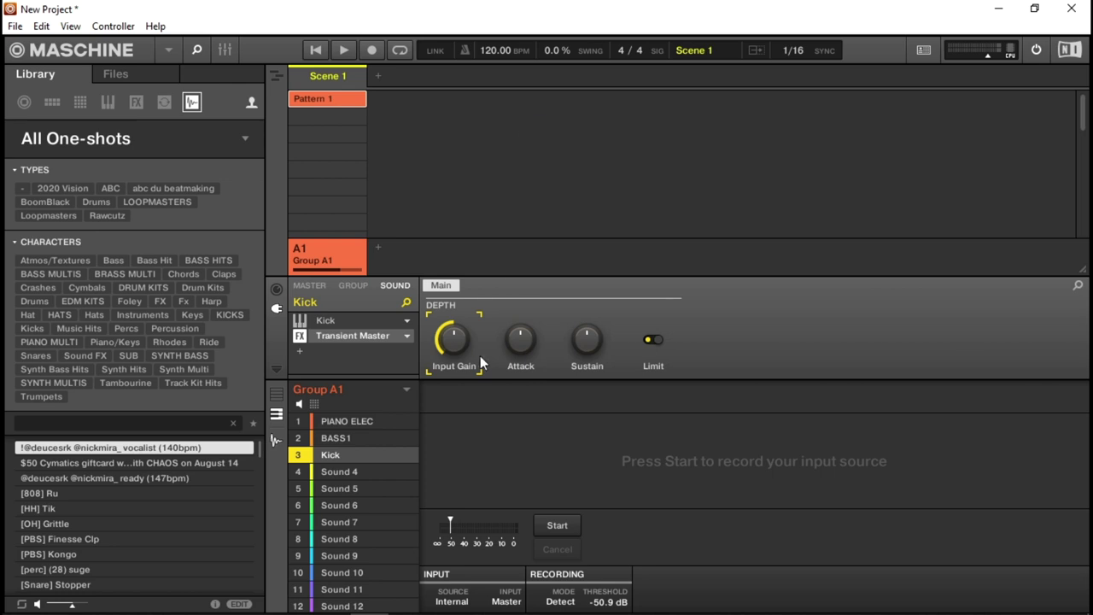
pyautogui.moveTo(517, 354)
pyautogui.mouseDown()
pyautogui.moveTo(518, 316)
pyautogui.moveTo(518, 352)
pyautogui.mouseUp()
# Switch the Kick synth's engine to Sub and raise its tuning slightly
pyautogui.click(353, 320)
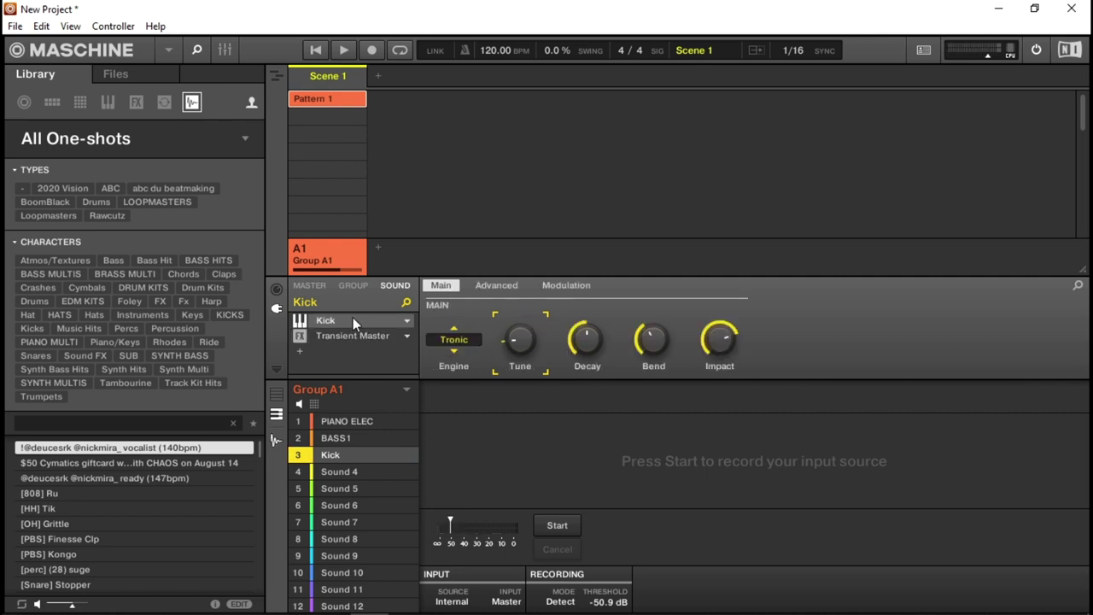
pyautogui.click(455, 341)
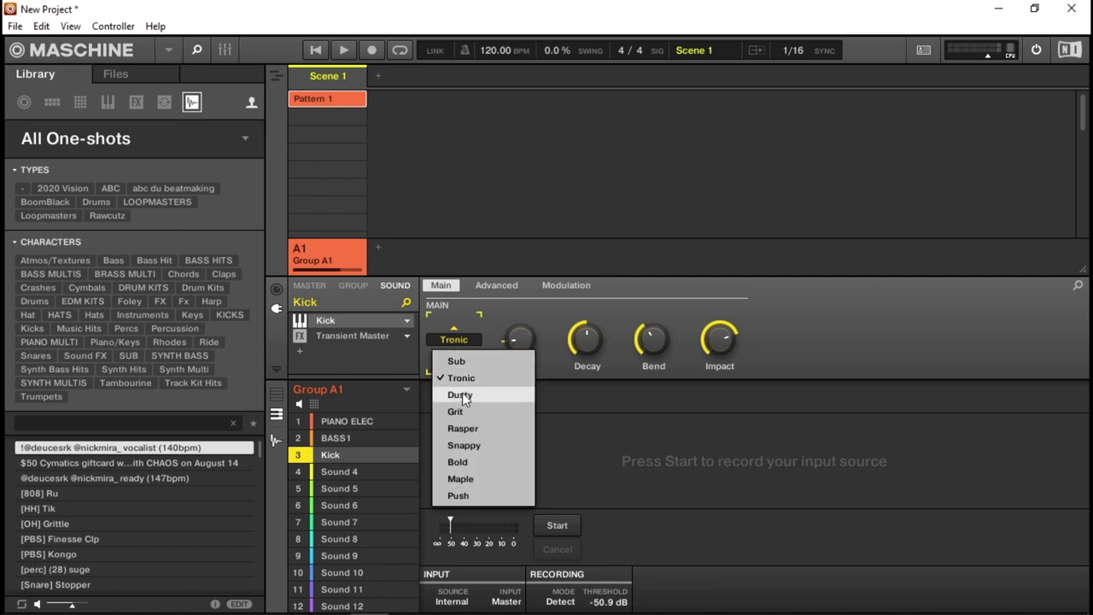
pyautogui.click(464, 362)
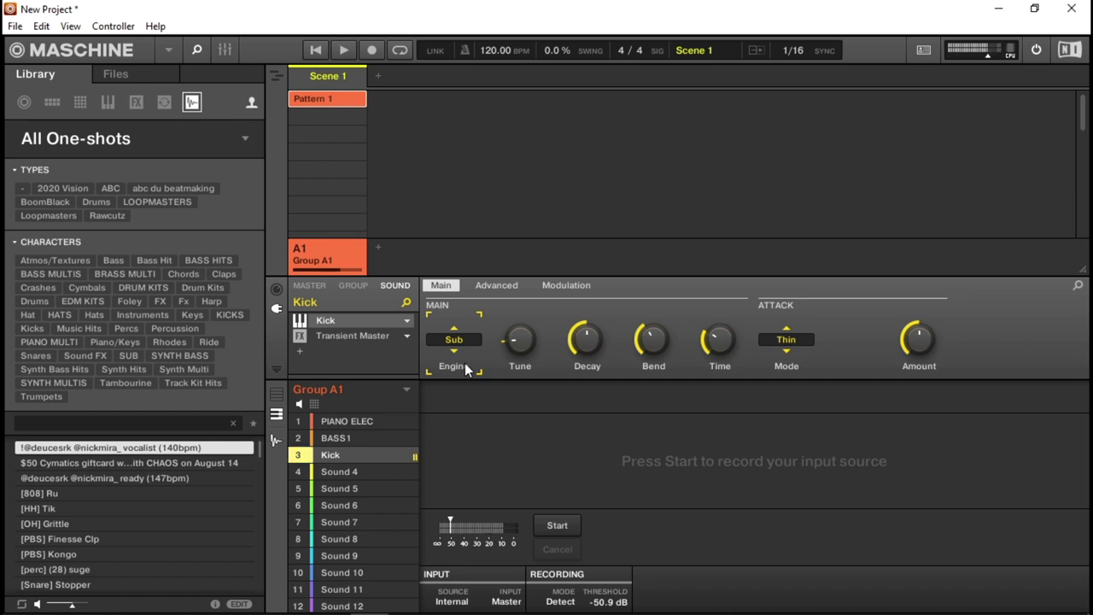
pyautogui.moveTo(520, 340)
pyautogui.mouseDown()
pyautogui.moveTo(520, 354)
pyautogui.moveTo(520, 344)
pyautogui.mouseUp()
# Set the kick's attack mode to Thick with Color at 10.0 %, and lower its Bend
pyautogui.moveTo(595, 339)
pyautogui.moveTo(917, 346)
pyautogui.click(800, 341)
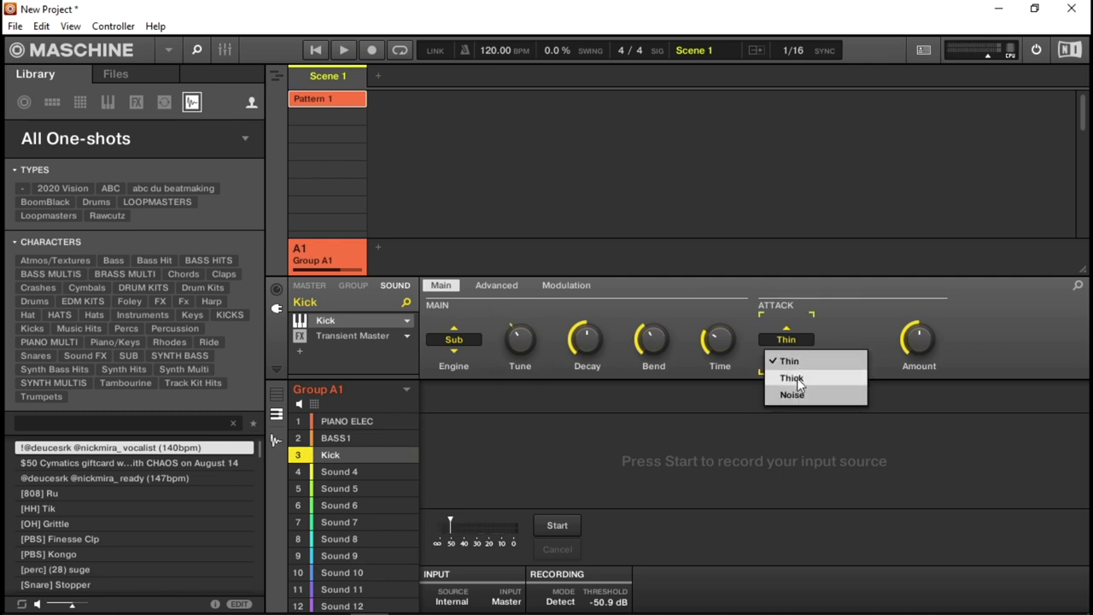
pyautogui.click(796, 377)
pyautogui.moveTo(910, 344)
pyautogui.moveTo(853, 339); pyautogui.dragTo(853, 370)
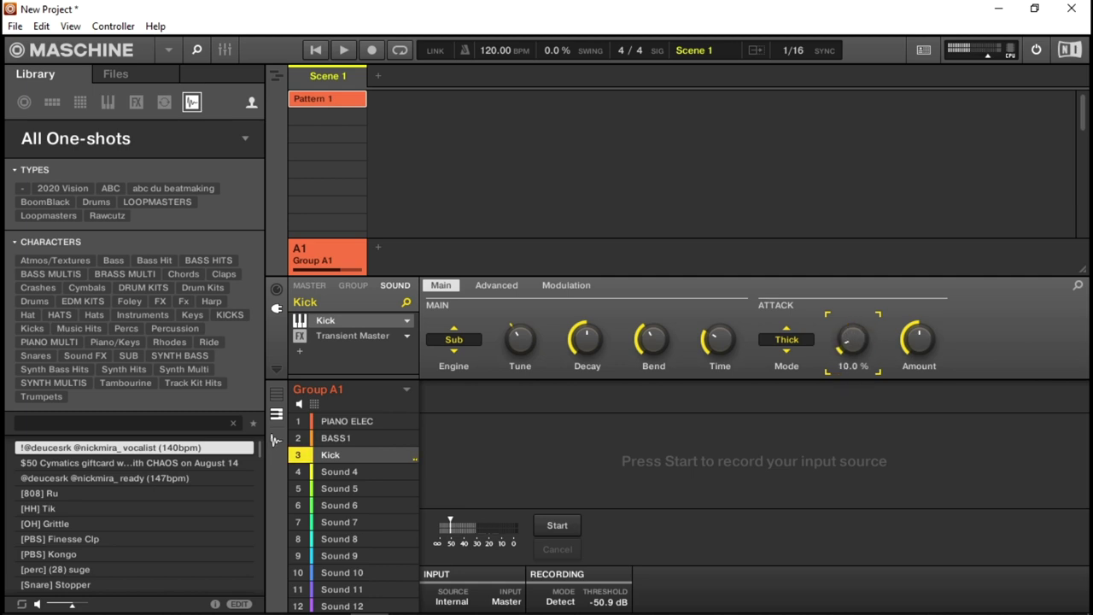
pyautogui.moveTo(656, 341)
pyautogui.moveTo(655, 341); pyautogui.dragTo(656, 359)
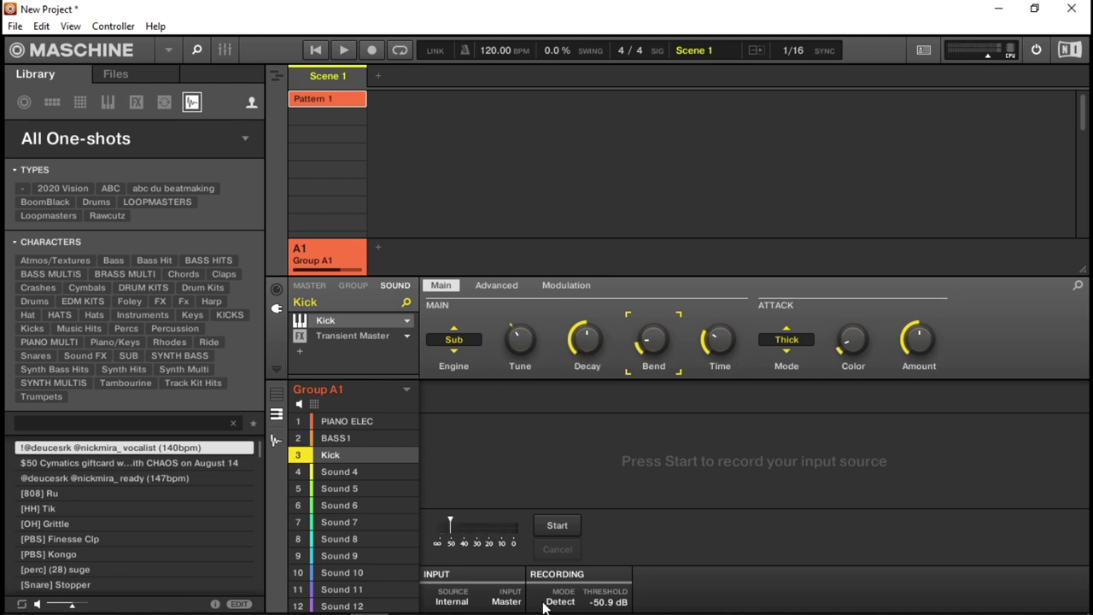
# Record the kick internally as a sample and truncate the recording so it ends at 33213
pyautogui.click(555, 526)
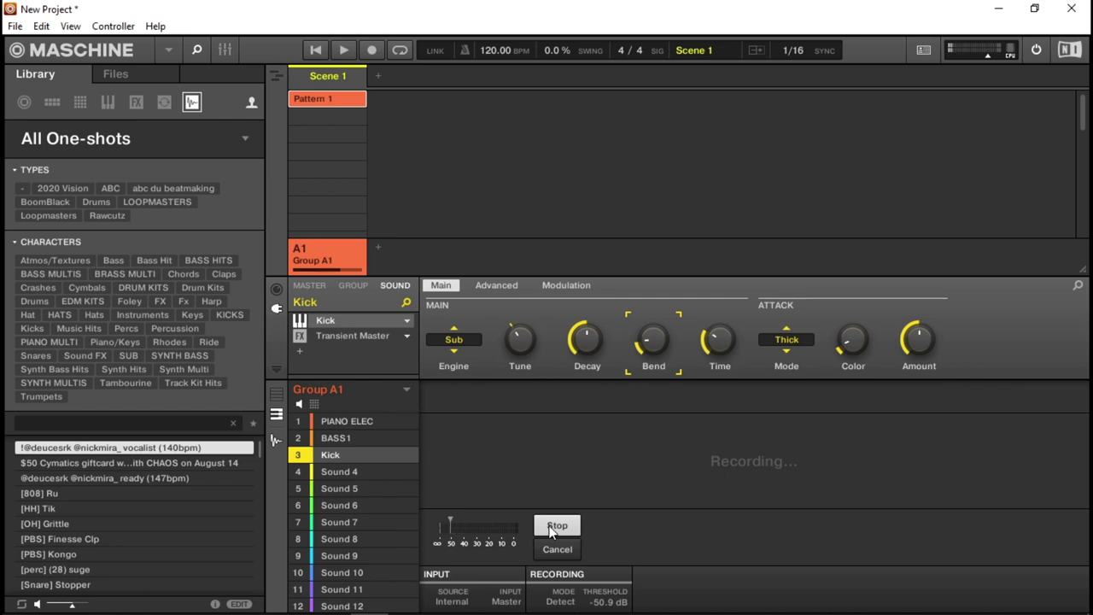
pyautogui.click(556, 526)
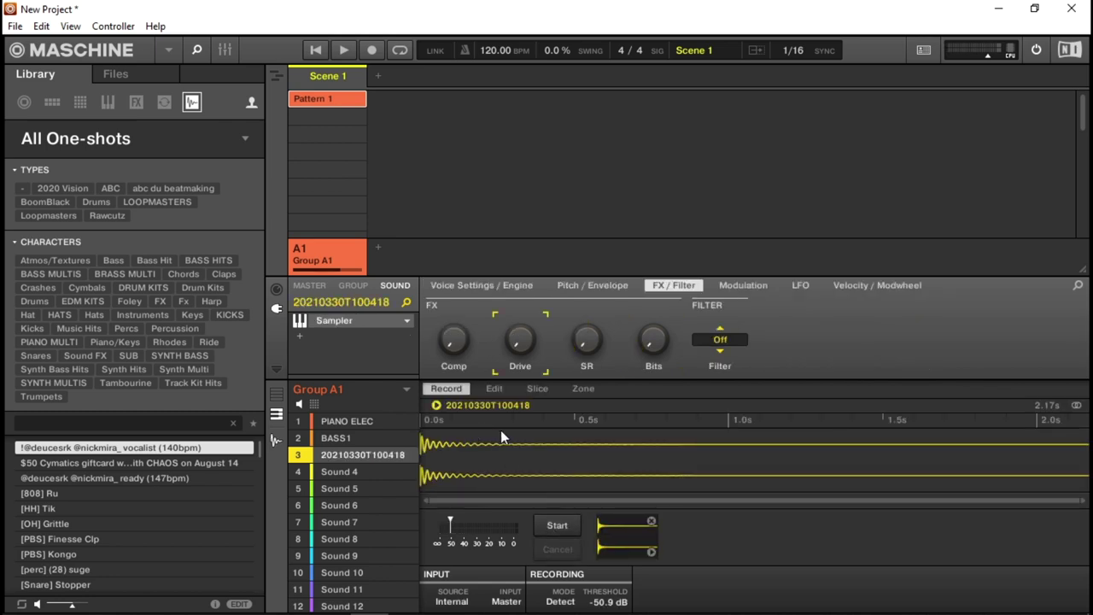
pyautogui.click(493, 389)
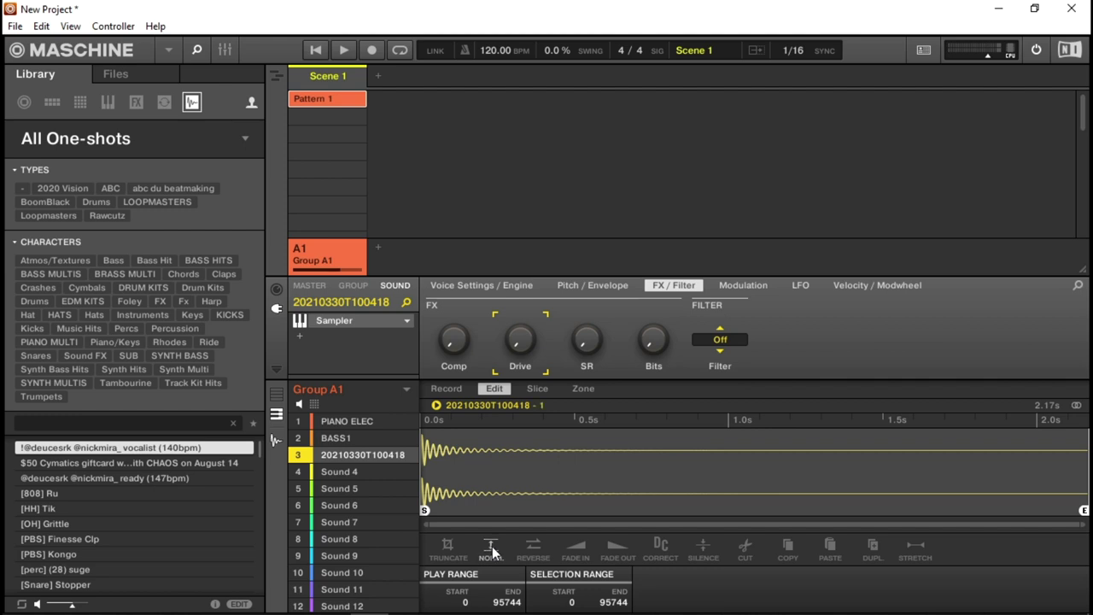
pyautogui.moveTo(1081, 514)
pyautogui.mouseDown()
pyautogui.moveTo(675, 506)
pyautogui.moveTo(651, 488)
pyautogui.mouseUp()
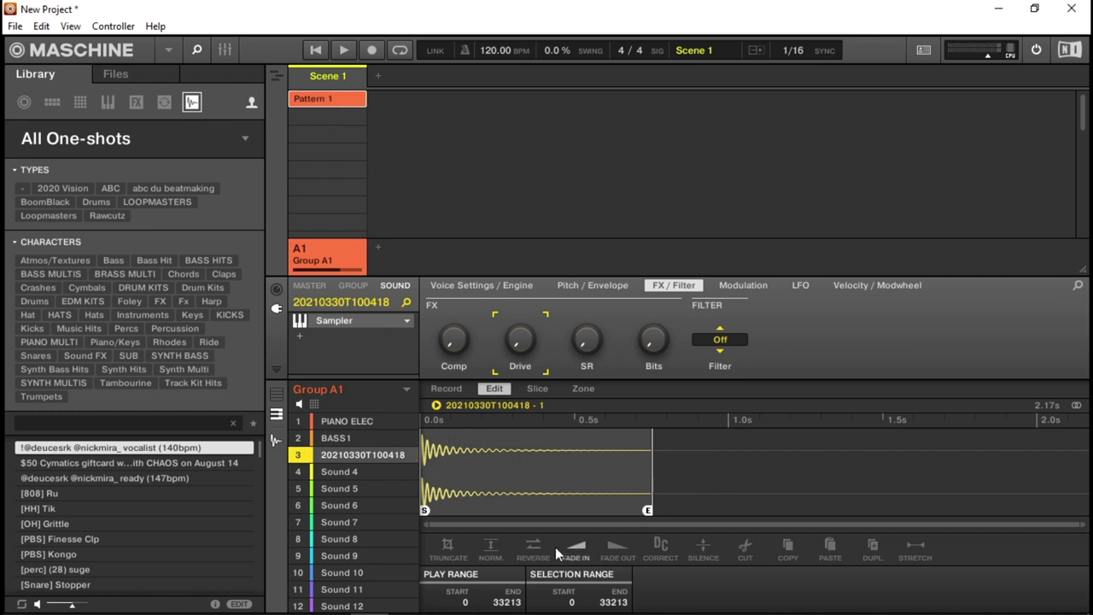
pyautogui.click(447, 547)
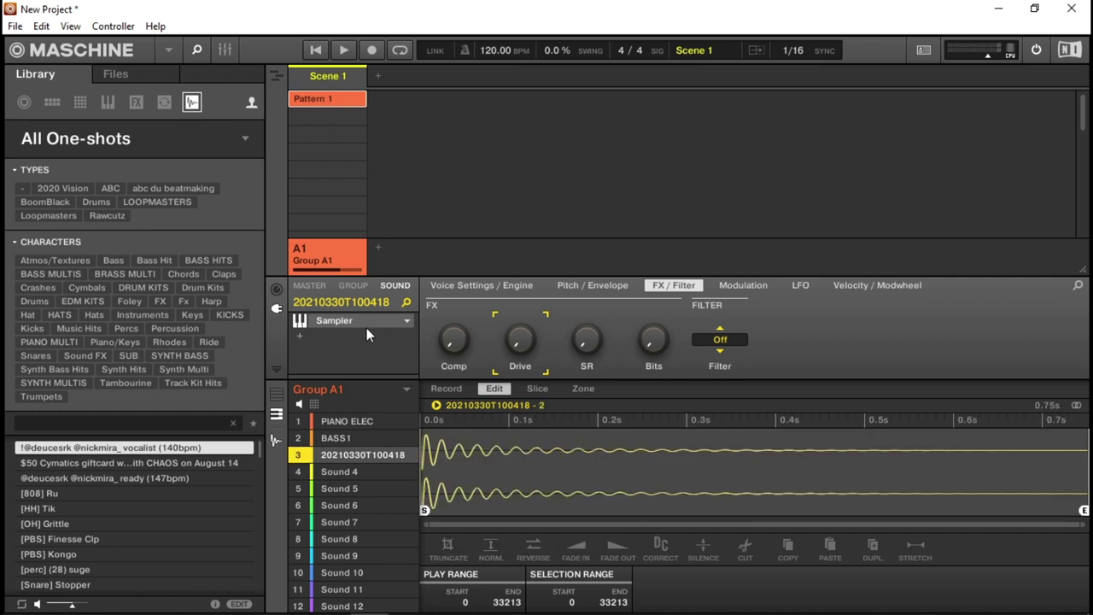
pyautogui.click(300, 337)
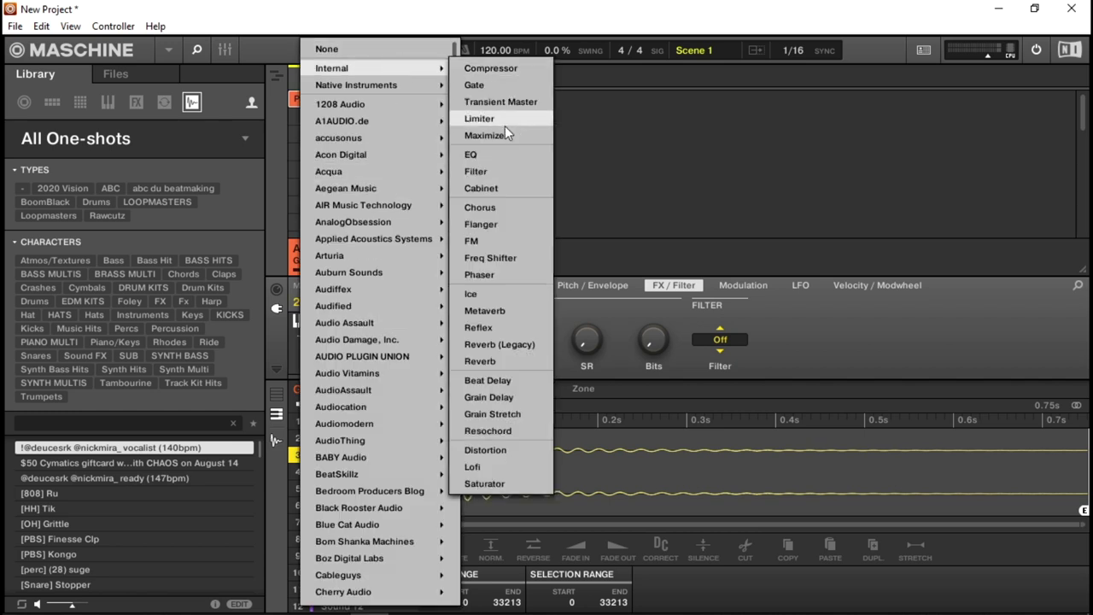
pyautogui.click(836, 351)
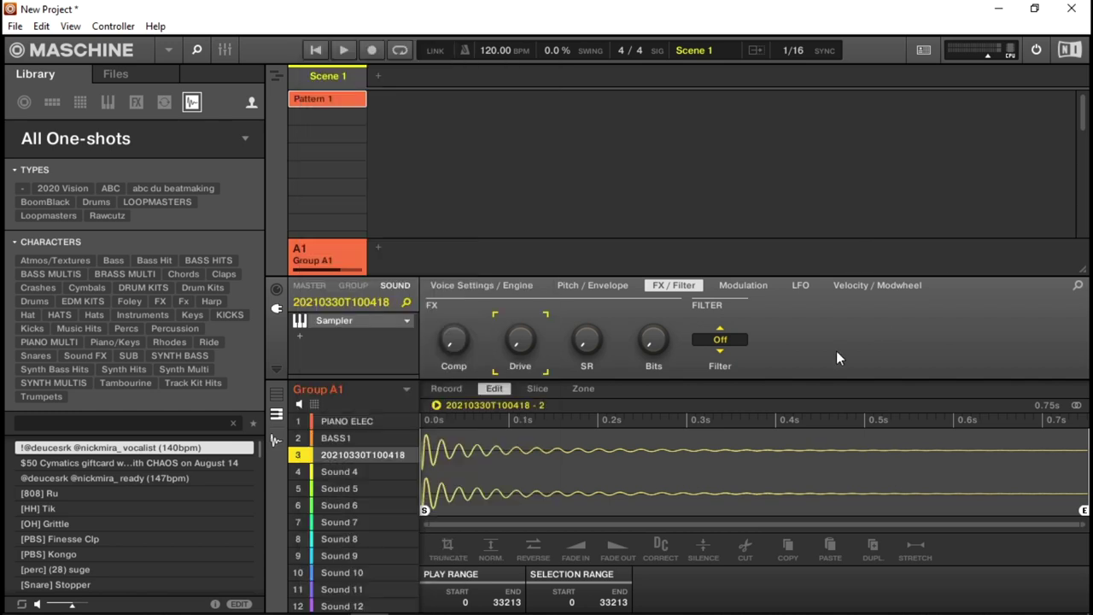
pyautogui.click(486, 284)
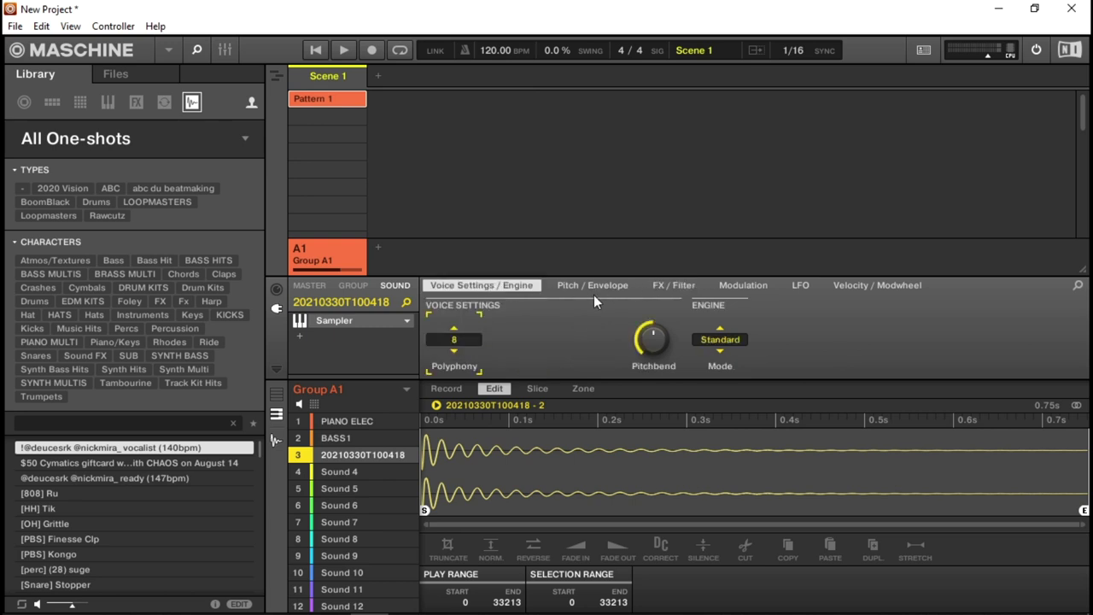
# Raise the kick sample's compression, set Drive to 51.0 %, and apply an LP2 filter with a slightly raised cutoff
pyautogui.click(664, 285)
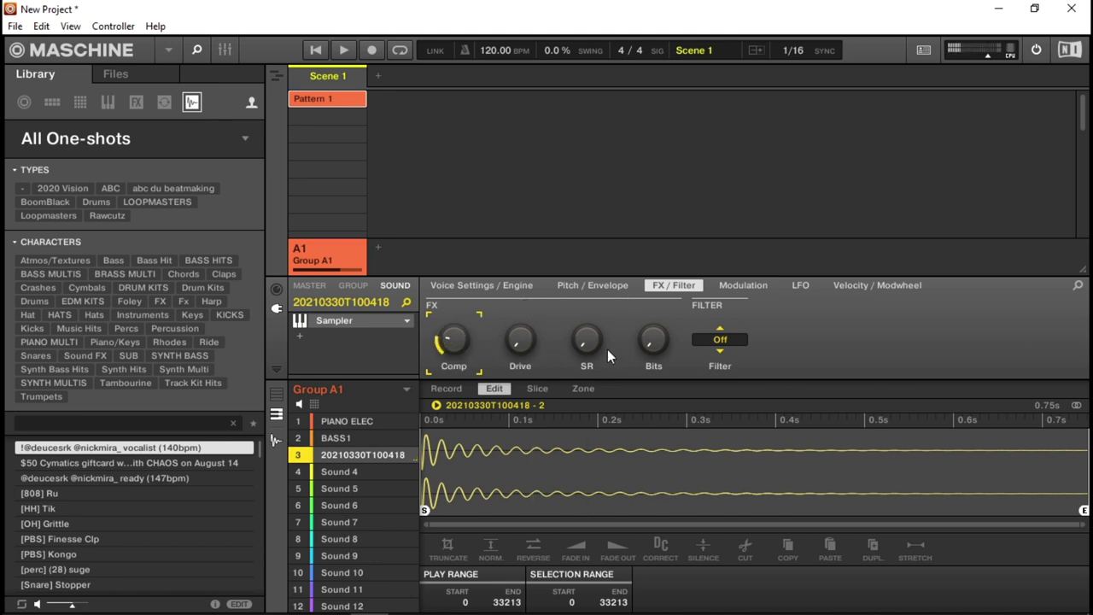
pyautogui.moveTo(524, 342); pyautogui.dragTo(524, 299)
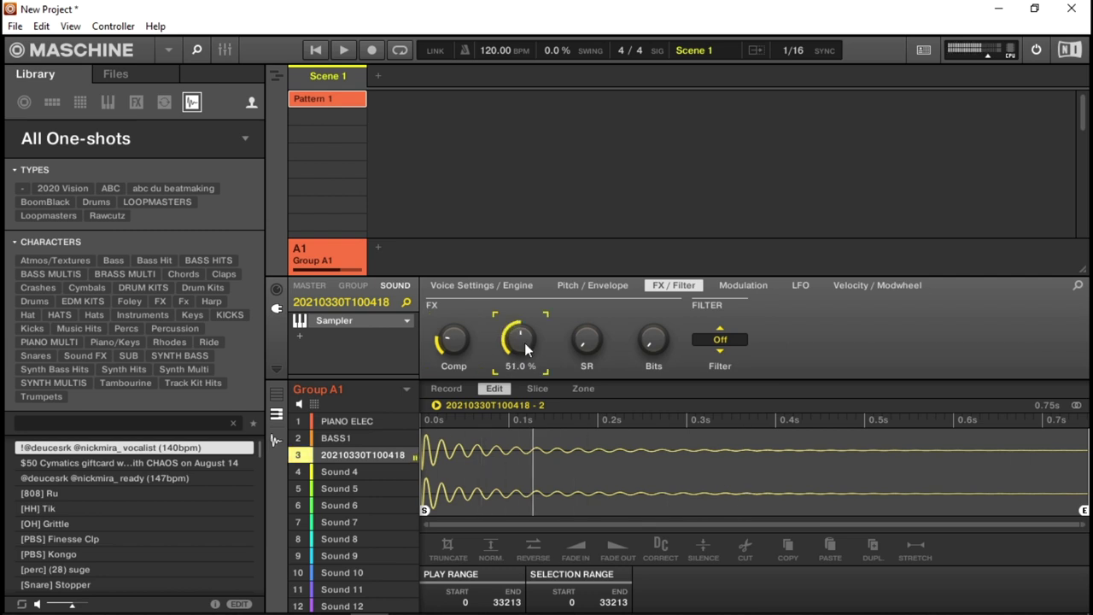
pyautogui.click(719, 339)
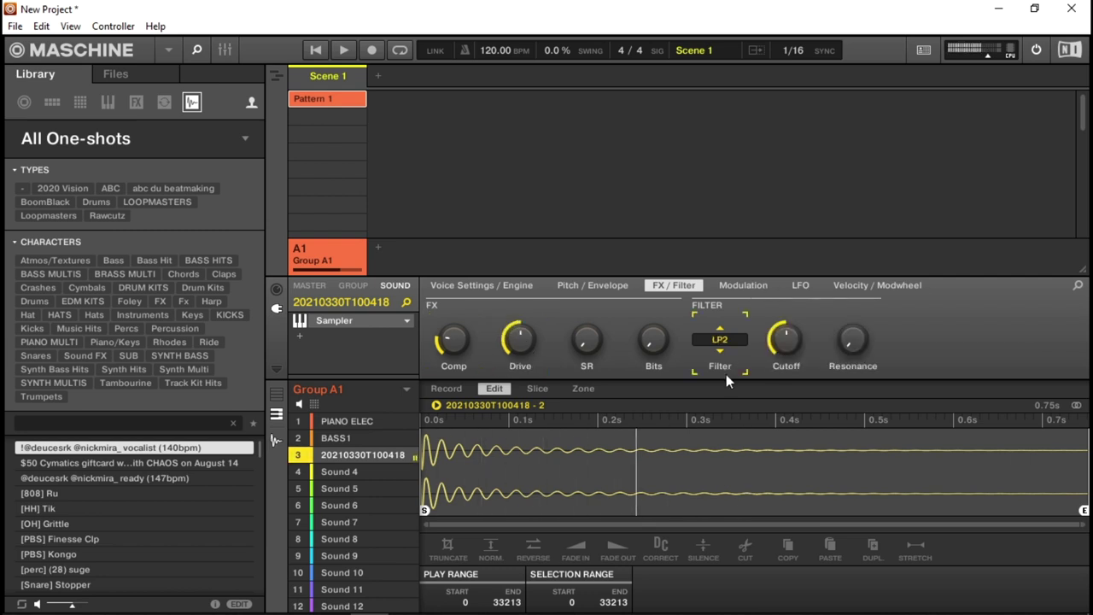
pyautogui.moveTo(773, 365); pyautogui.dragTo(786, 346)
# Rename the recorded kick sound in slot 3 as KICK
pyautogui.rightClick(375, 455)
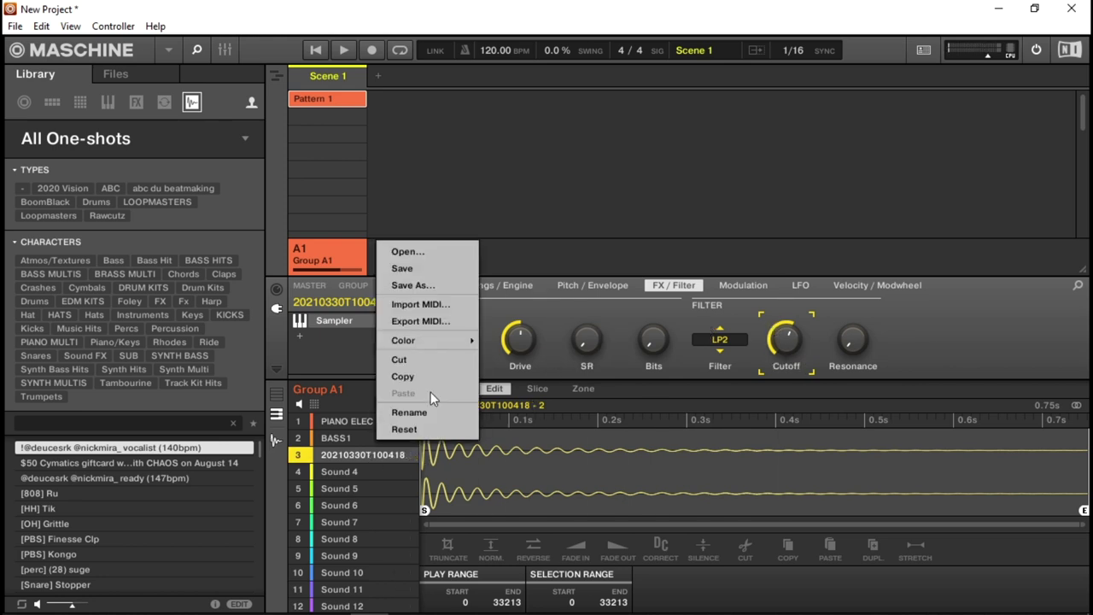
pyautogui.click(415, 413)
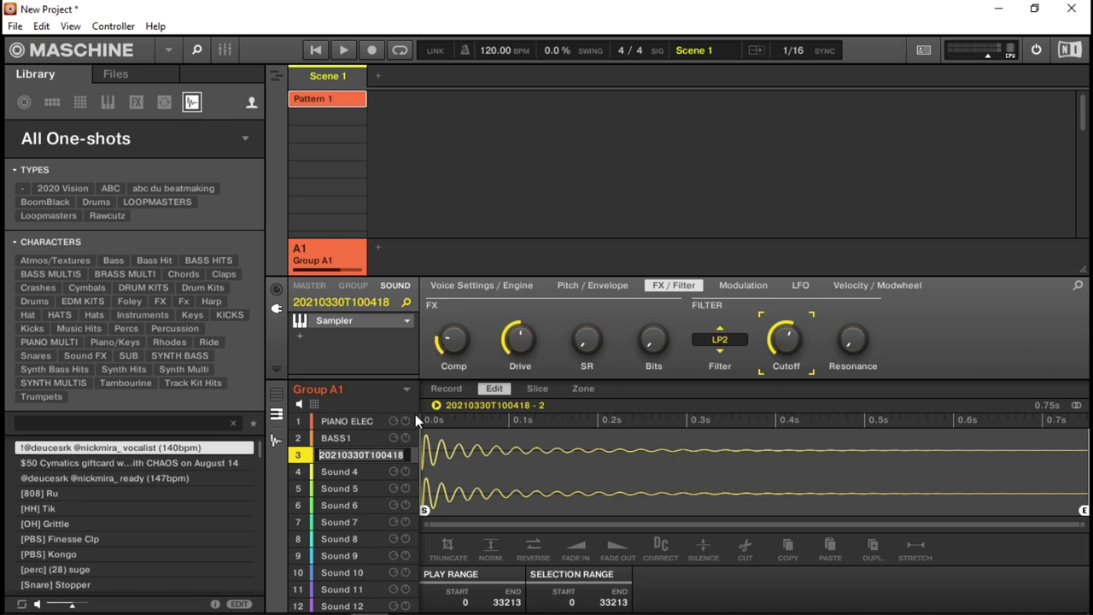
pyautogui.write('KIK')
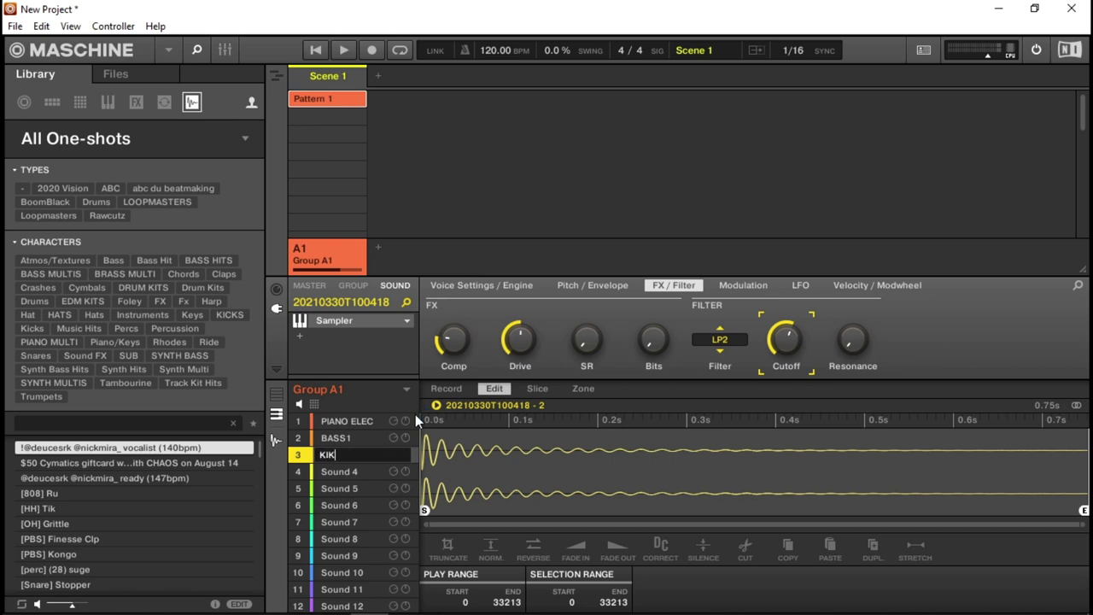
pyautogui.press('BackSpace')
pyautogui.write('CK')
pyautogui.press('Return')
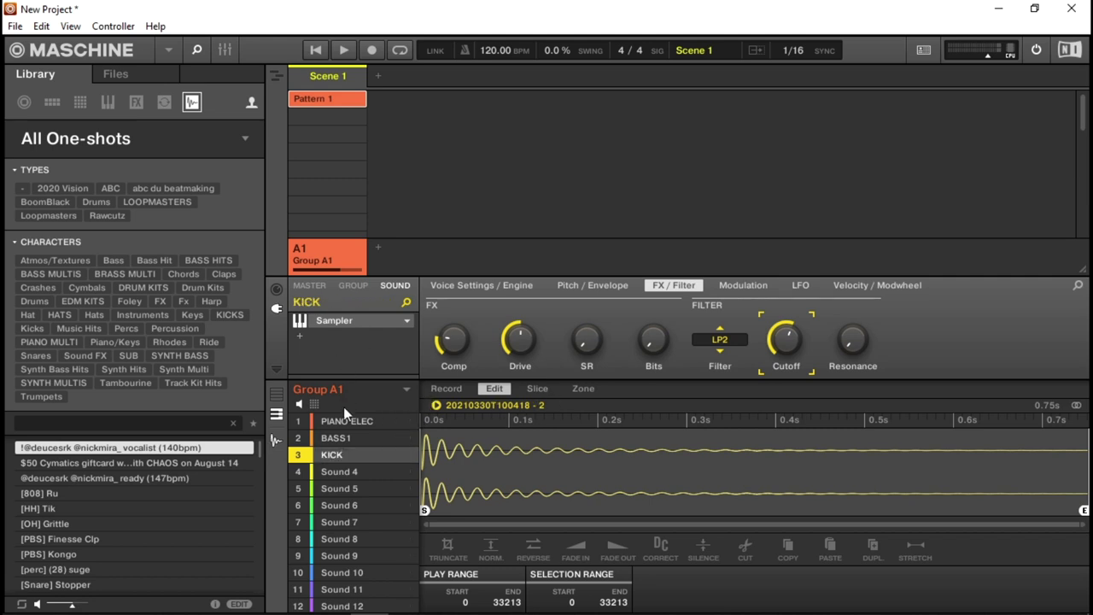
# Load the internal Drumsynth Snare onto Sound 4 and set its engine to Vintage
pyautogui.click(340, 471)
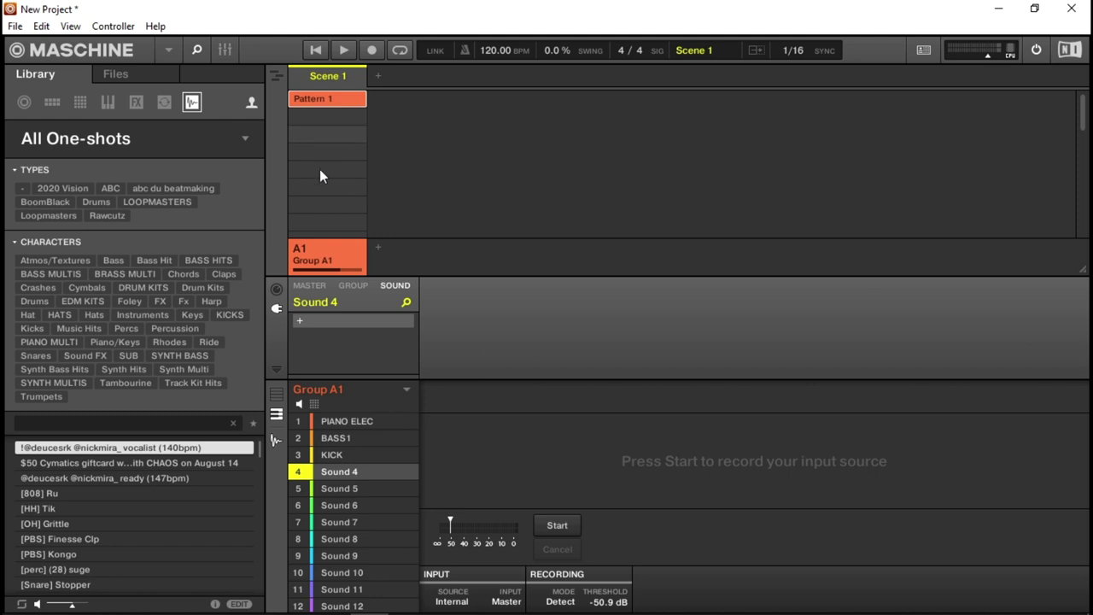
pyautogui.click(319, 319)
pyautogui.moveTo(389, 69)
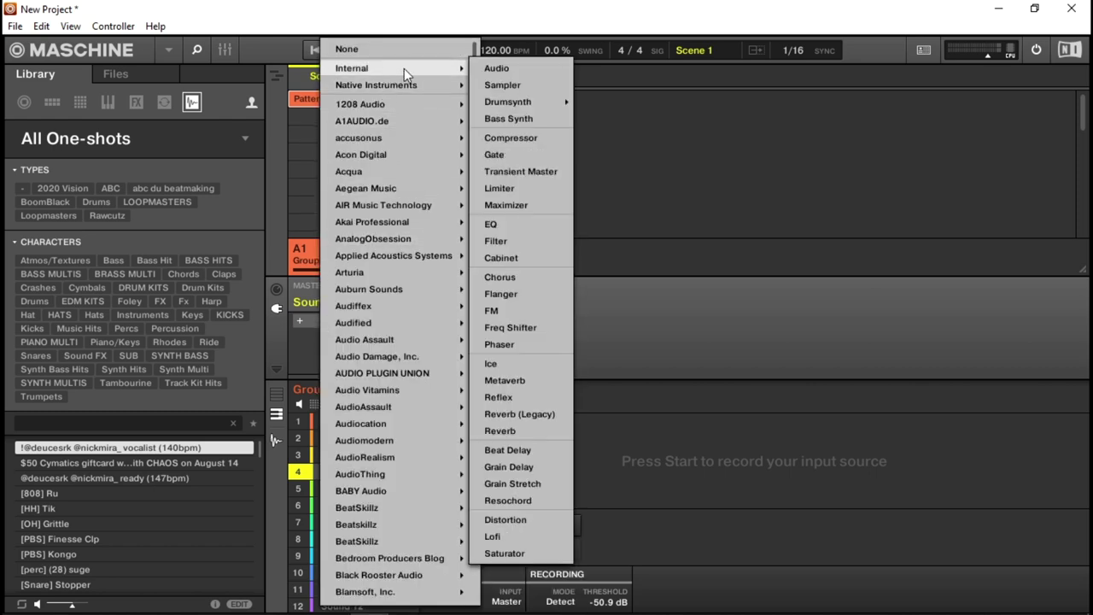
pyautogui.moveTo(547, 101)
pyautogui.click(613, 118)
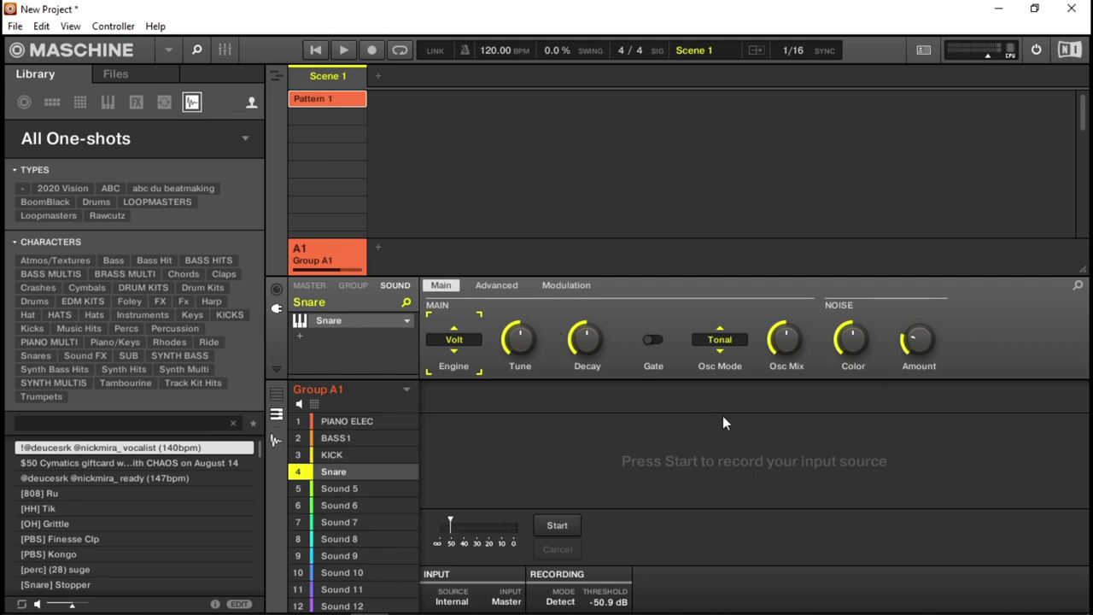
pyautogui.moveTo(852, 342)
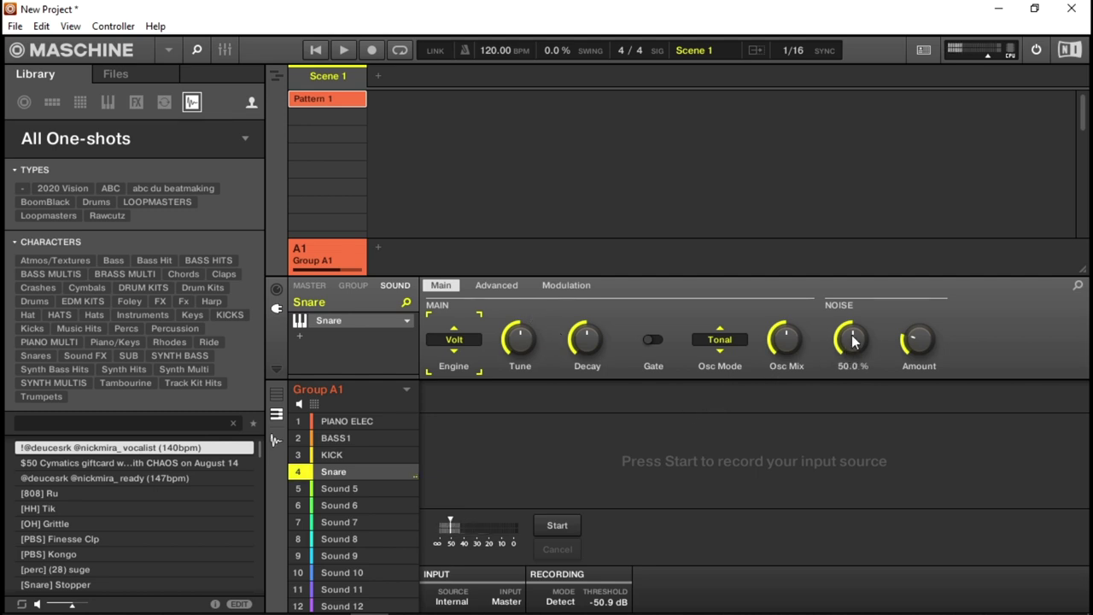
pyautogui.click(454, 340)
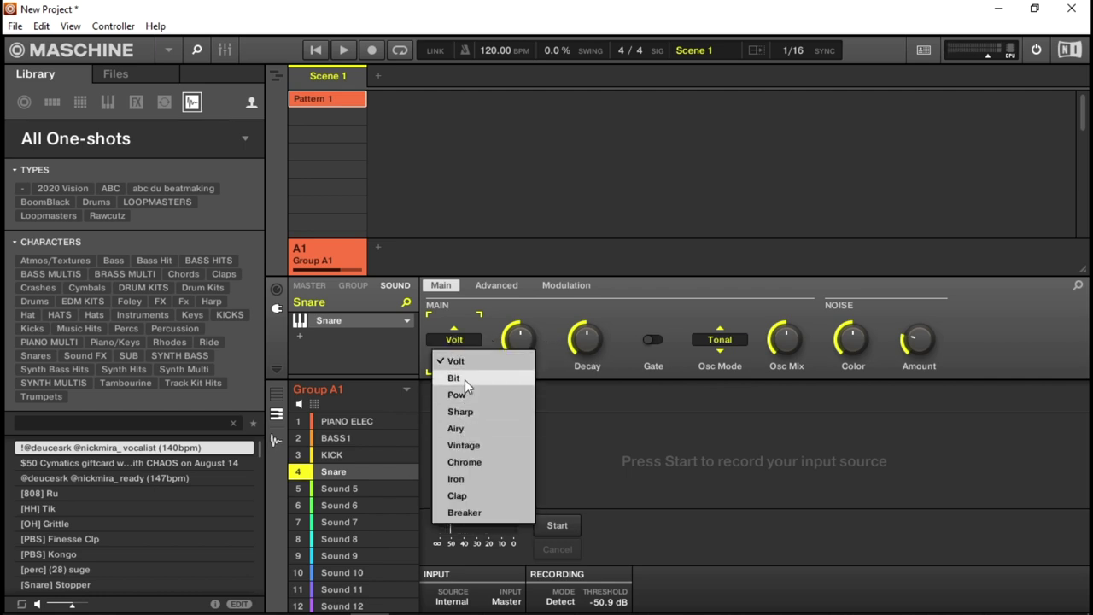
pyautogui.click(465, 446)
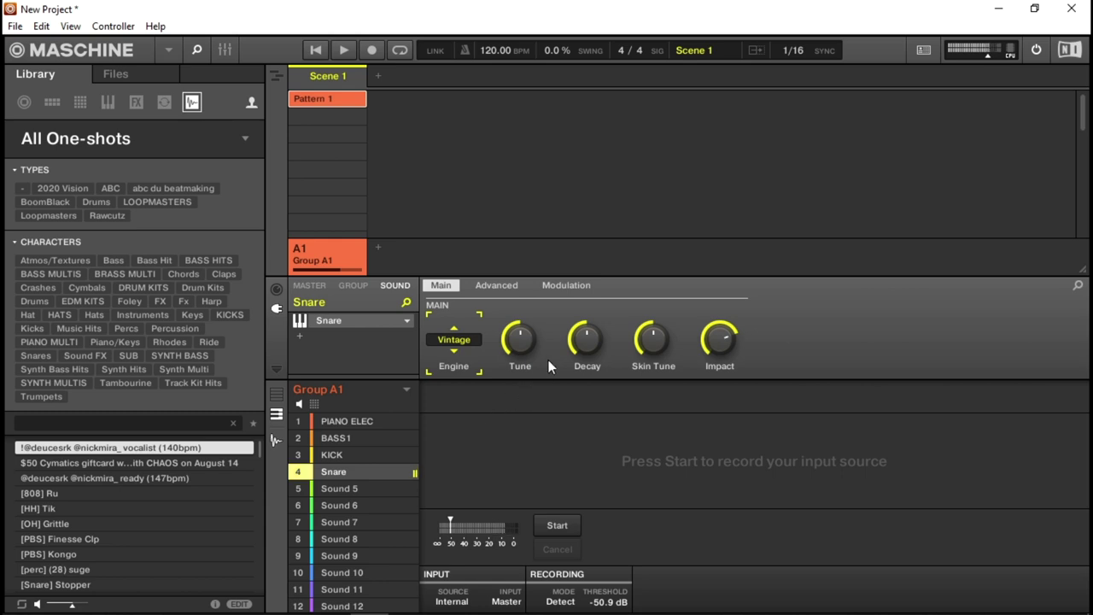
# Set the snare's Skin Tune to 16.0 % and Tune to 75.22, and raise its Impact and Decay
pyautogui.moveTo(646, 344); pyautogui.dragTo(654, 399)
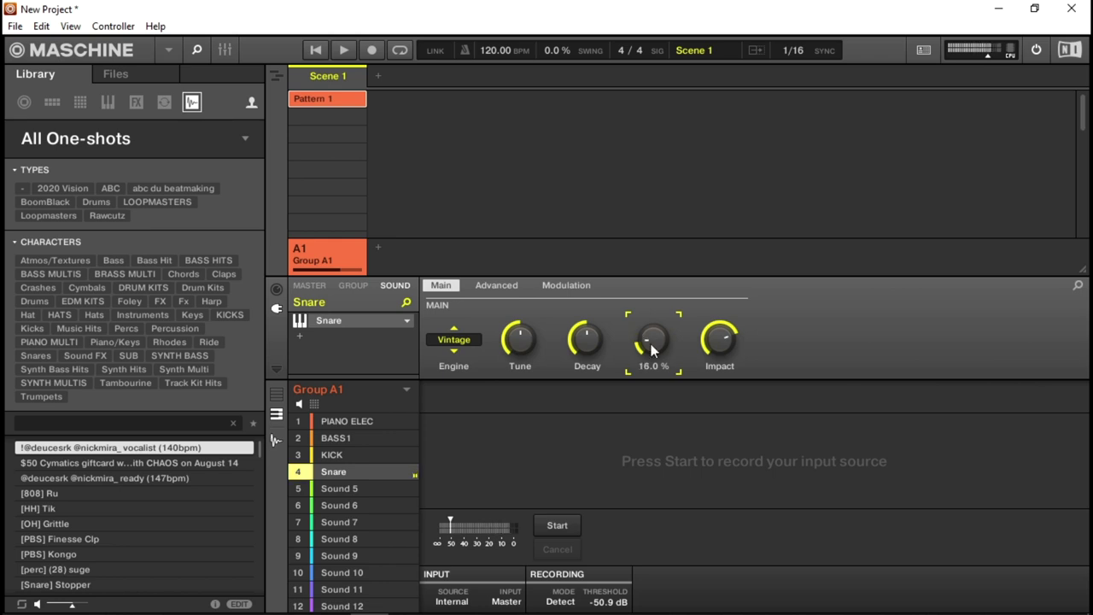
pyautogui.moveTo(719, 341); pyautogui.dragTo(719, 322)
pyautogui.click(591, 343)
pyautogui.moveTo(591, 343); pyautogui.dragTo(591, 333)
pyautogui.moveTo(519, 340)
pyautogui.mouseDown()
pyautogui.moveTo(519, 359)
pyautogui.moveTo(519, 345)
pyautogui.mouseUp()
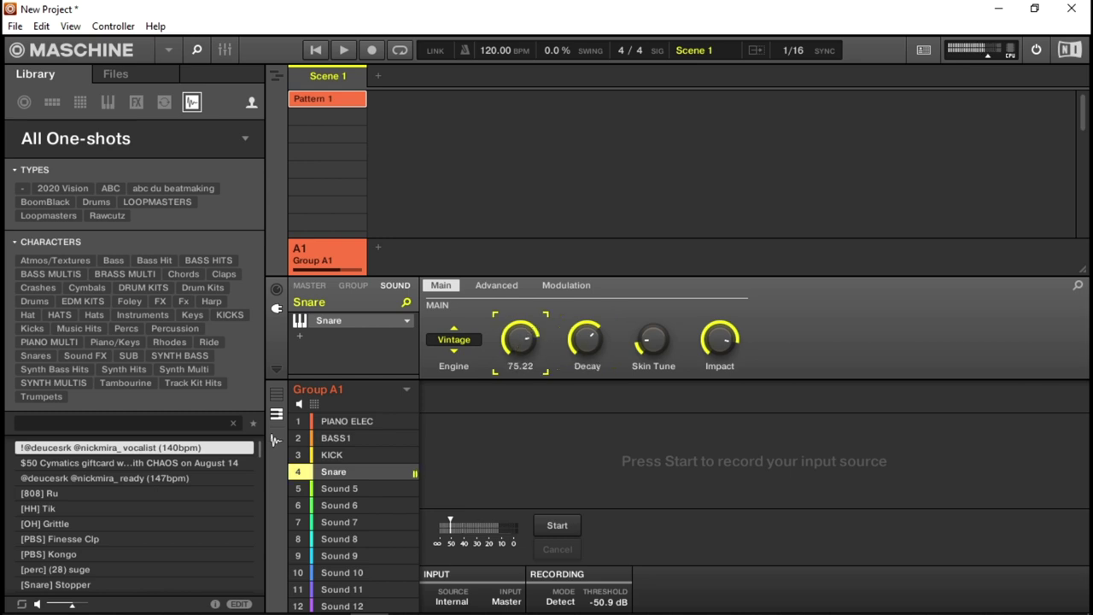
# Set the snare's Spectra Mode to B and its Spectra Tune to 66.0 %
pyautogui.click(494, 283)
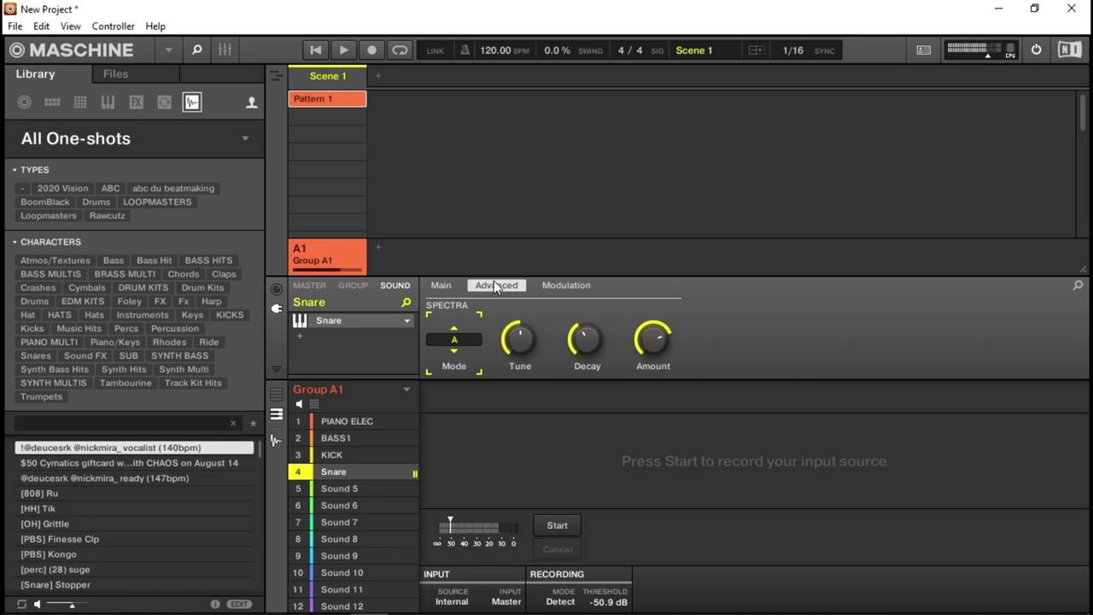
pyautogui.click(456, 342)
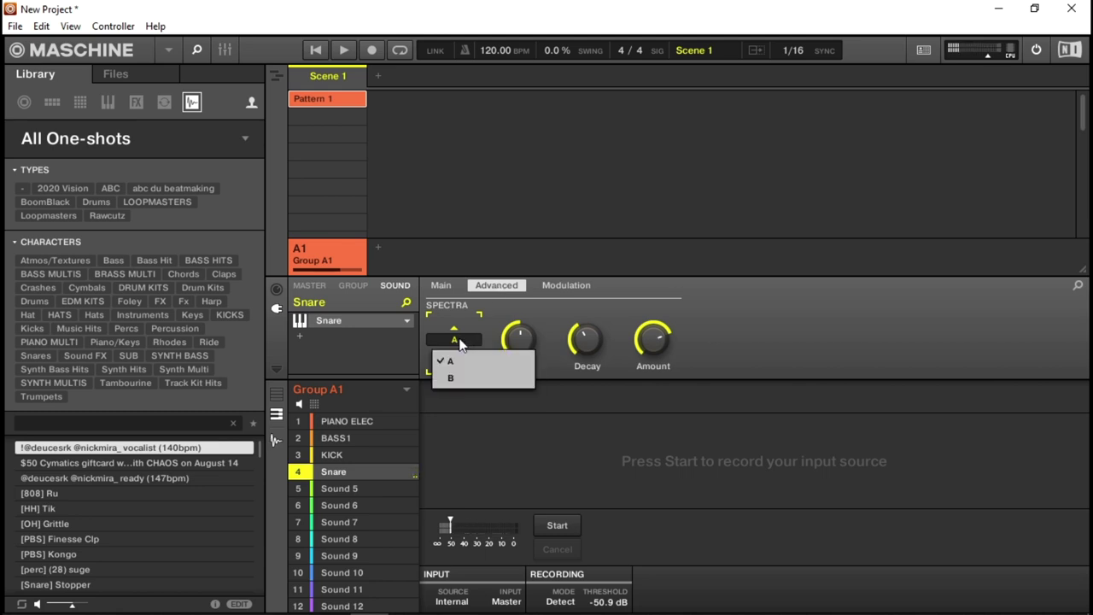
pyautogui.click(451, 378)
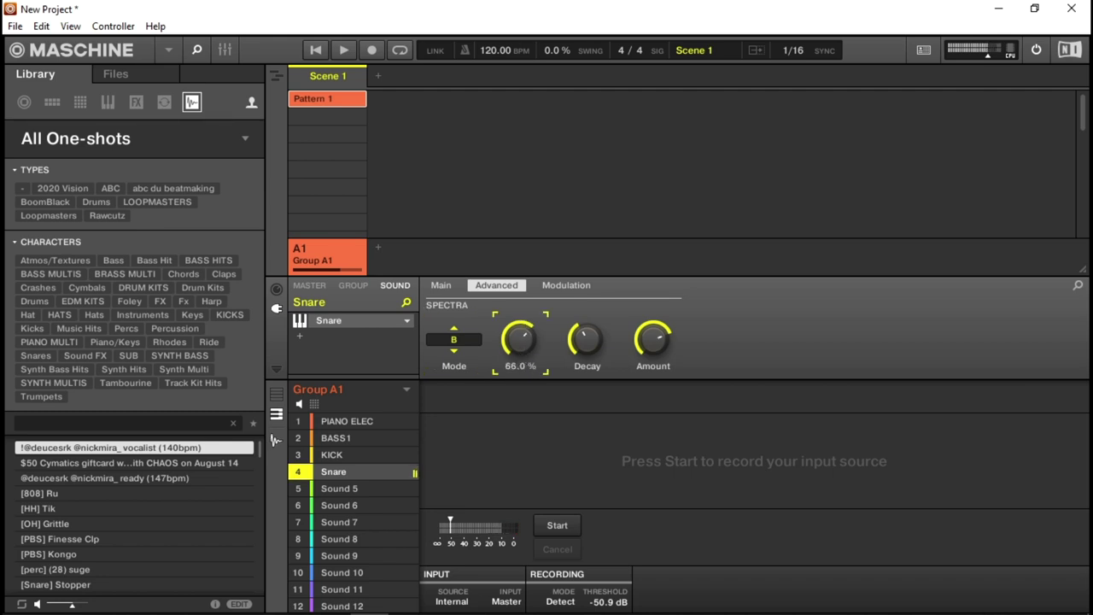
pyautogui.click(558, 285)
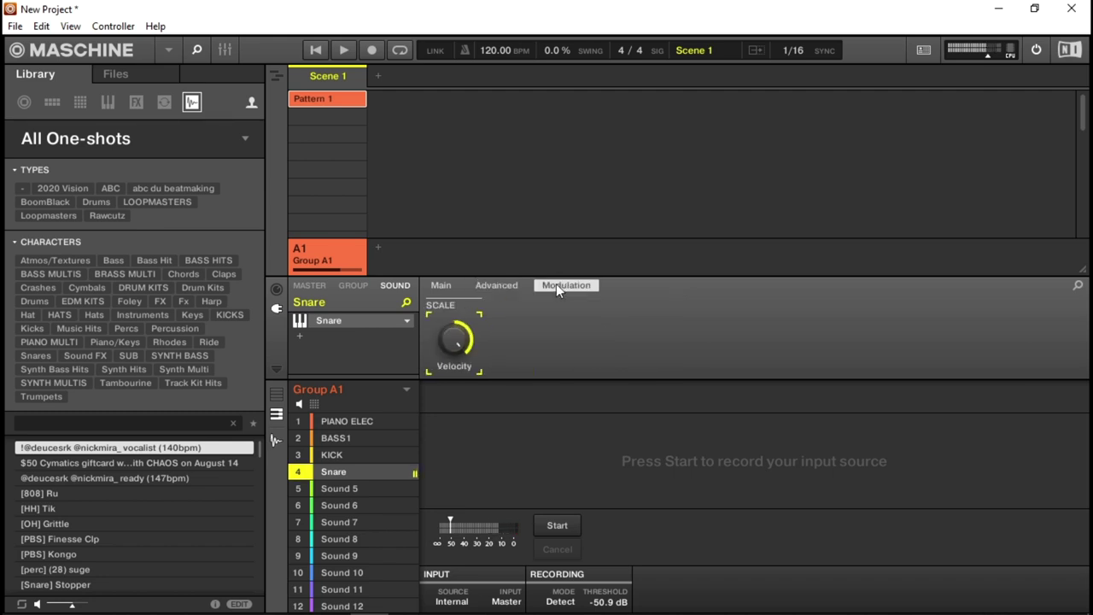
pyautogui.click(440, 287)
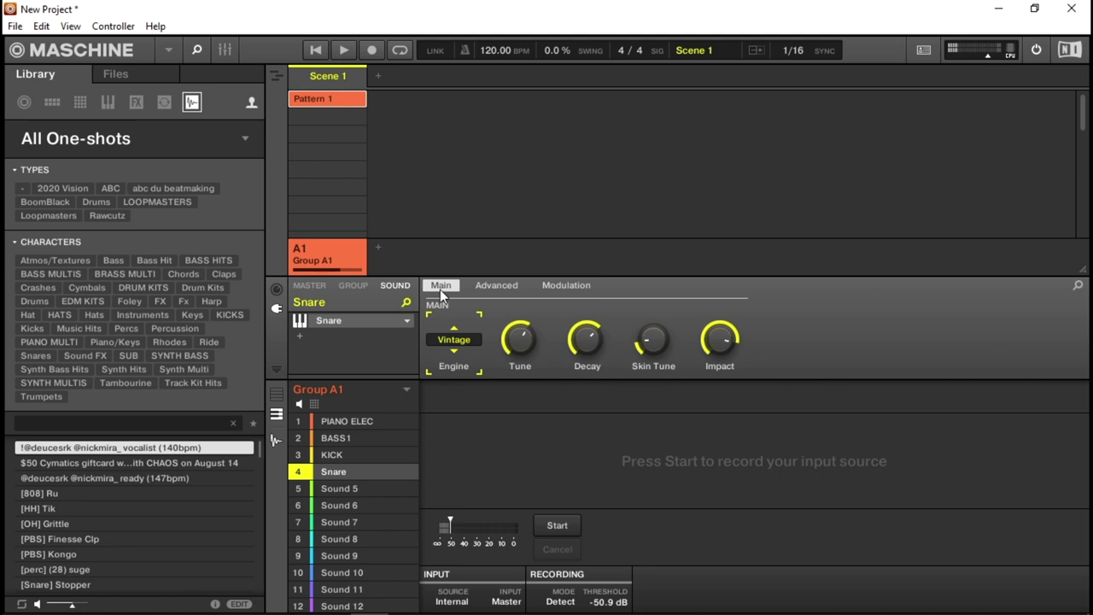
# Add the internal Transient Master effect after the snare, set Attack to 56.0 %, and raise Sustain slightly
pyautogui.click(298, 339)
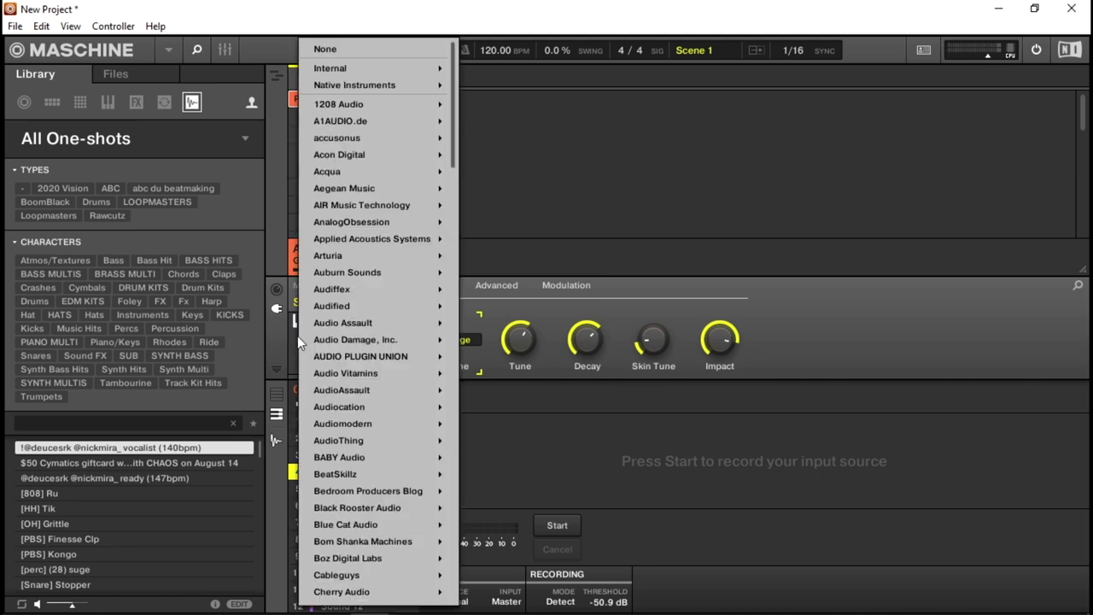
pyautogui.moveTo(347, 70)
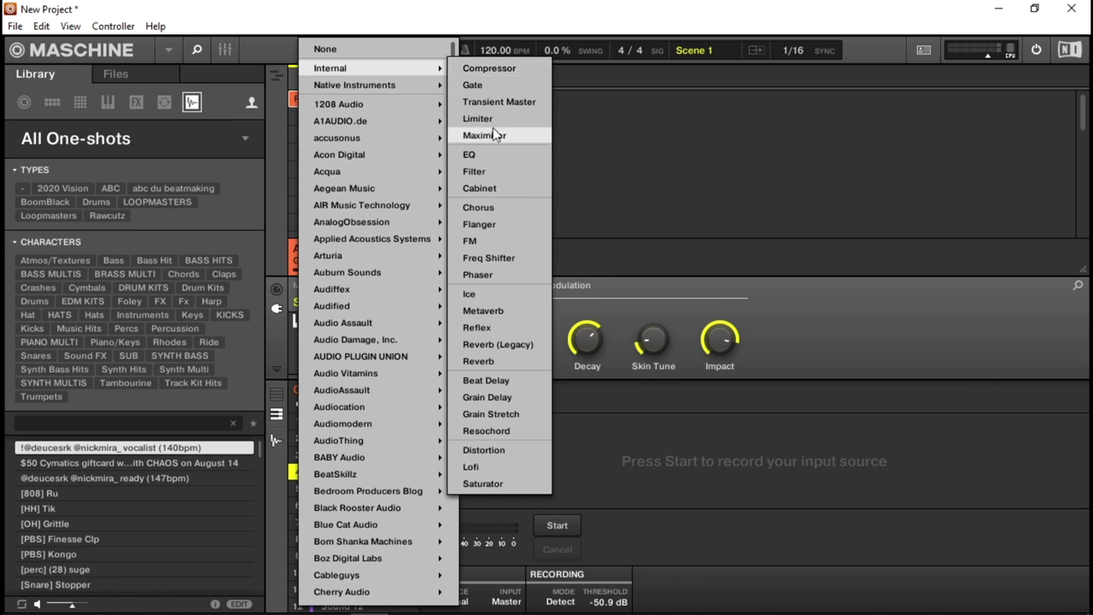
pyautogui.click(492, 103)
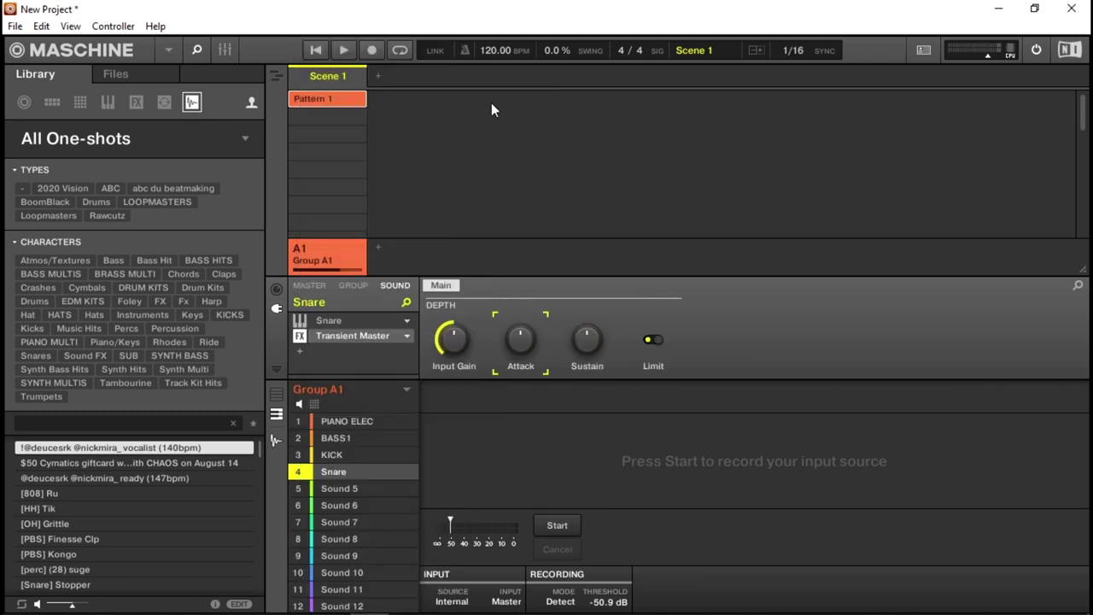
pyautogui.moveTo(524, 350); pyautogui.dragTo(524, 312)
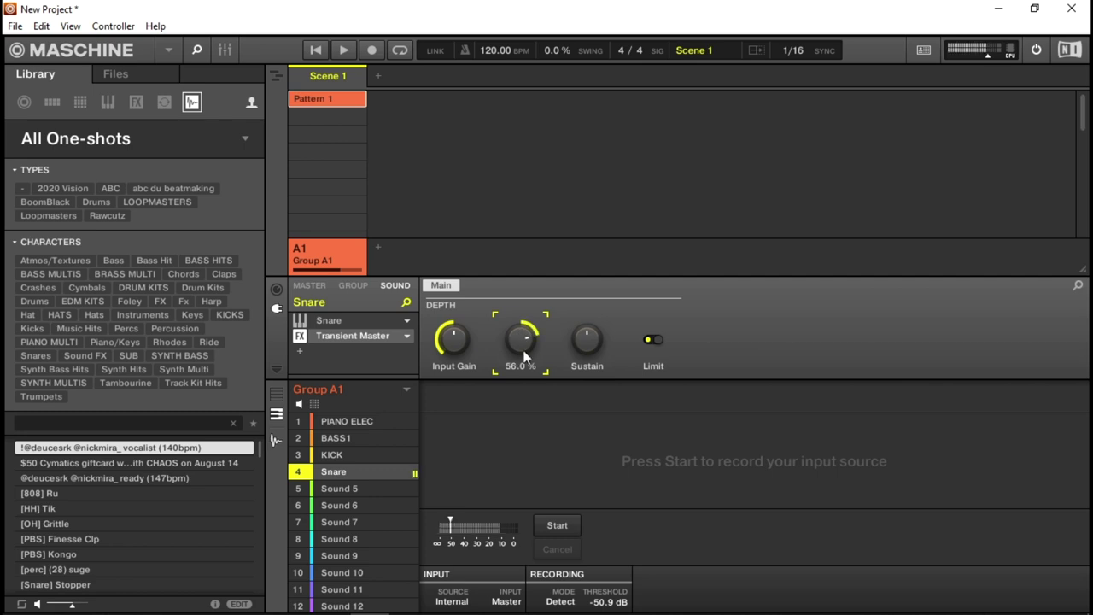
pyautogui.moveTo(589, 344); pyautogui.dragTo(589, 325)
pyautogui.moveTo(512, 342)
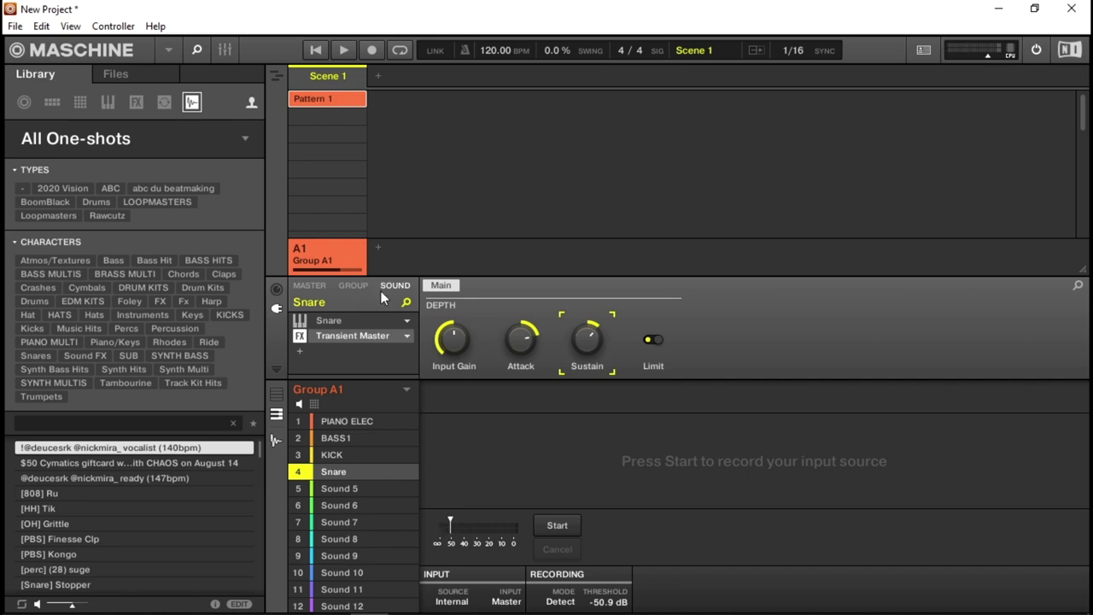
# Record the snare internally as a sample on Sound 4 and truncate it in two passes, ending at 24615 and 16578
pyautogui.click(556, 525)
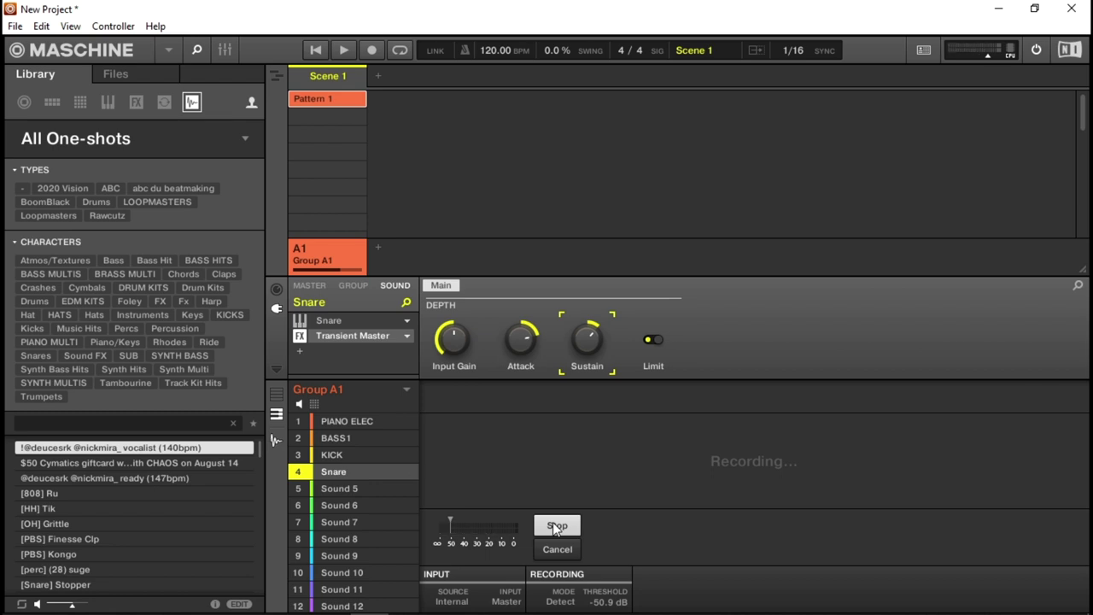
pyautogui.click(556, 525)
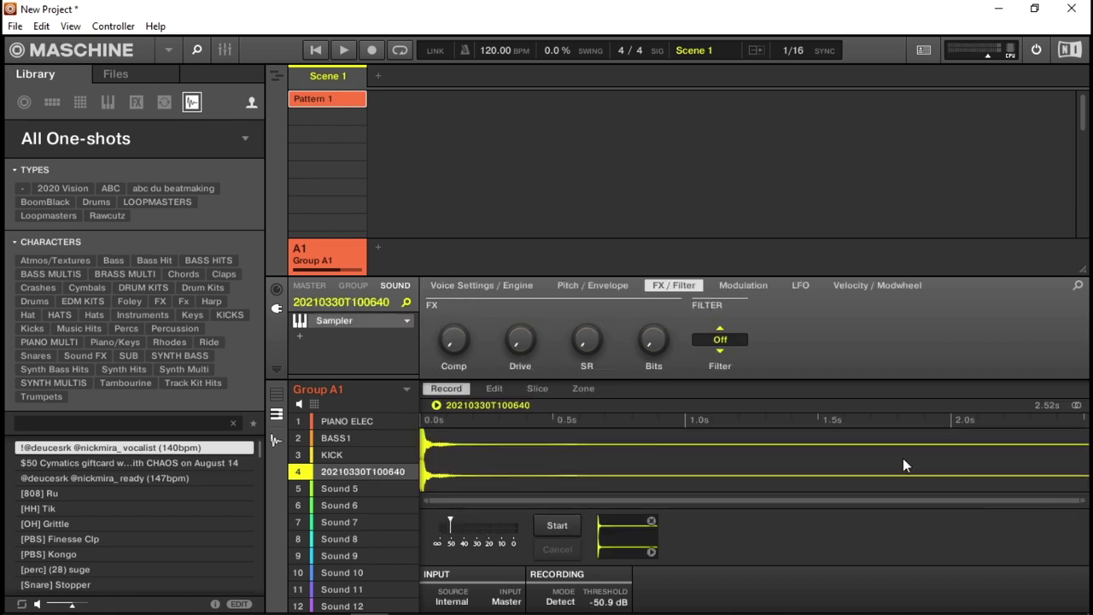
pyautogui.click(494, 388)
pyautogui.moveTo(1081, 512); pyautogui.dragTo(569, 519)
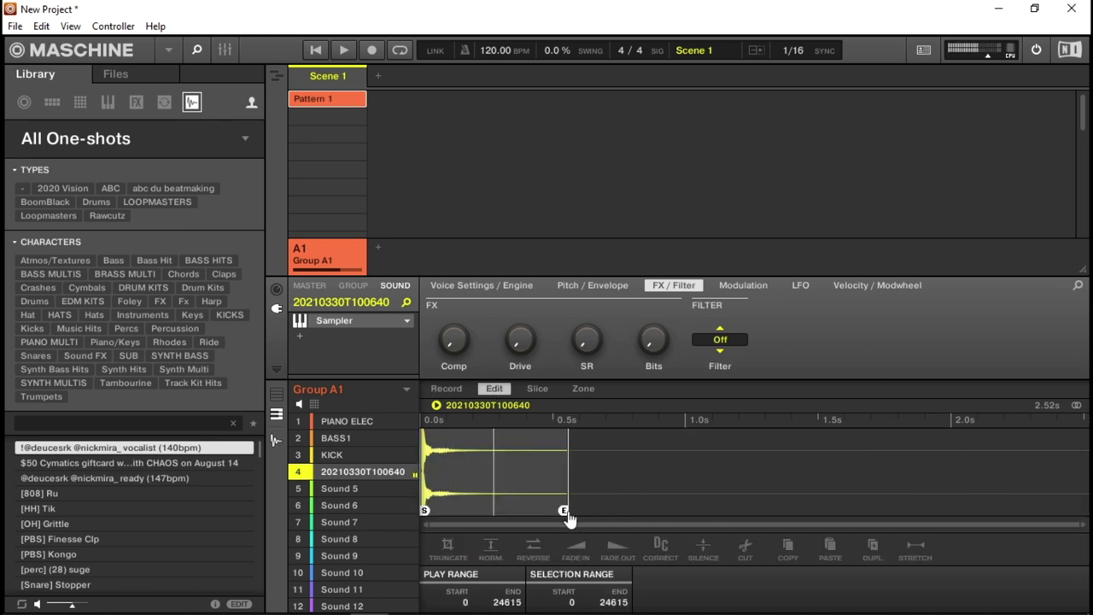
pyautogui.click(443, 549)
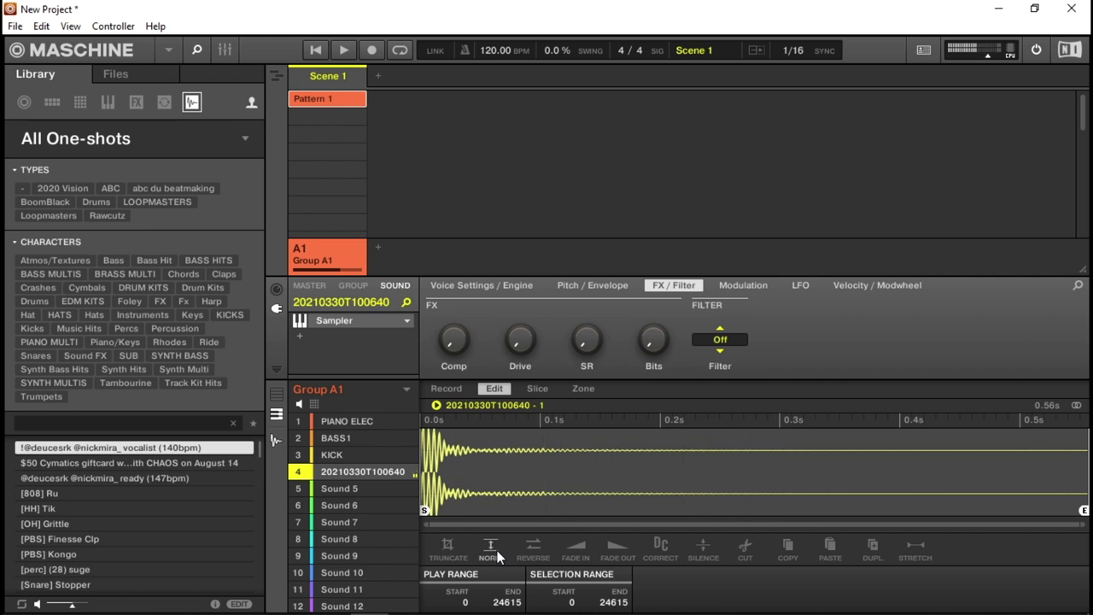
pyautogui.moveTo(1083, 513); pyautogui.dragTo(871, 518)
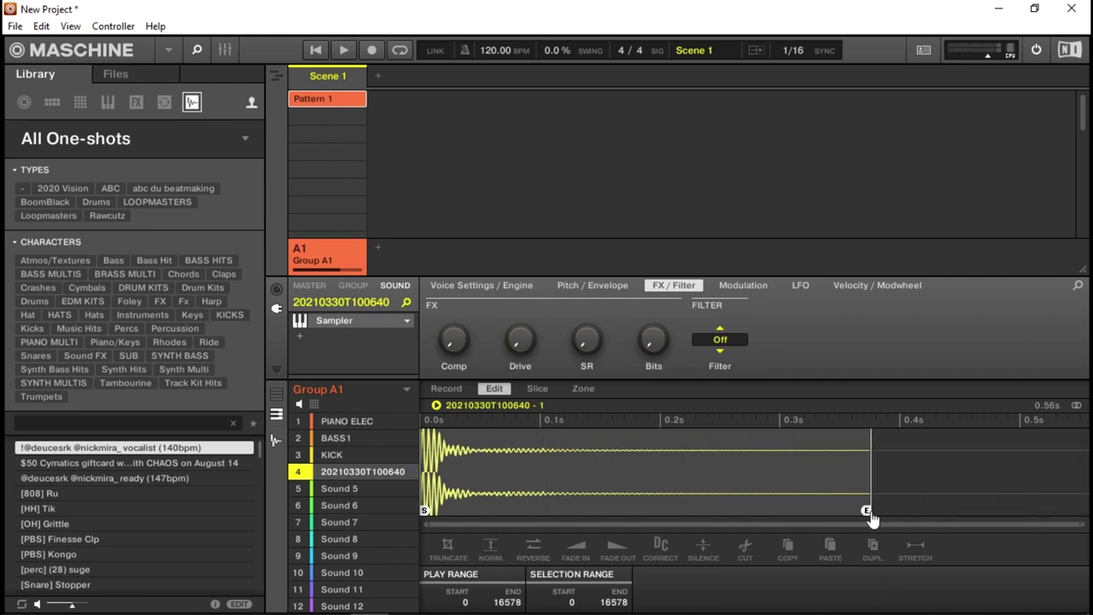
pyautogui.click(444, 547)
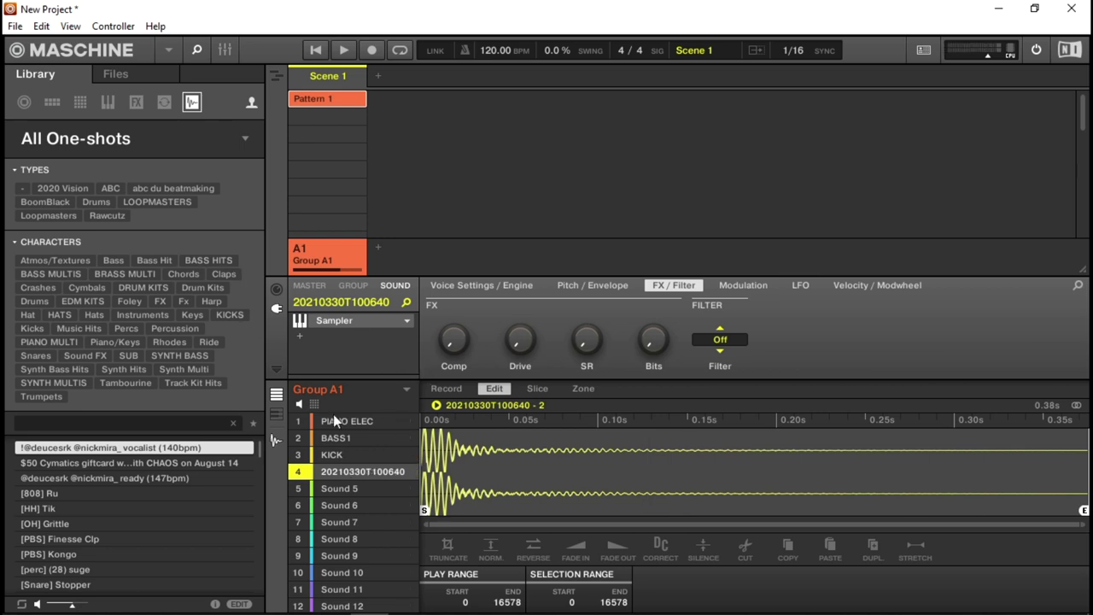
# Load the AIR Music Technology Xpand!2_x64 instrument onto Sound 5 and move its window fully into view
pyautogui.click(338, 491)
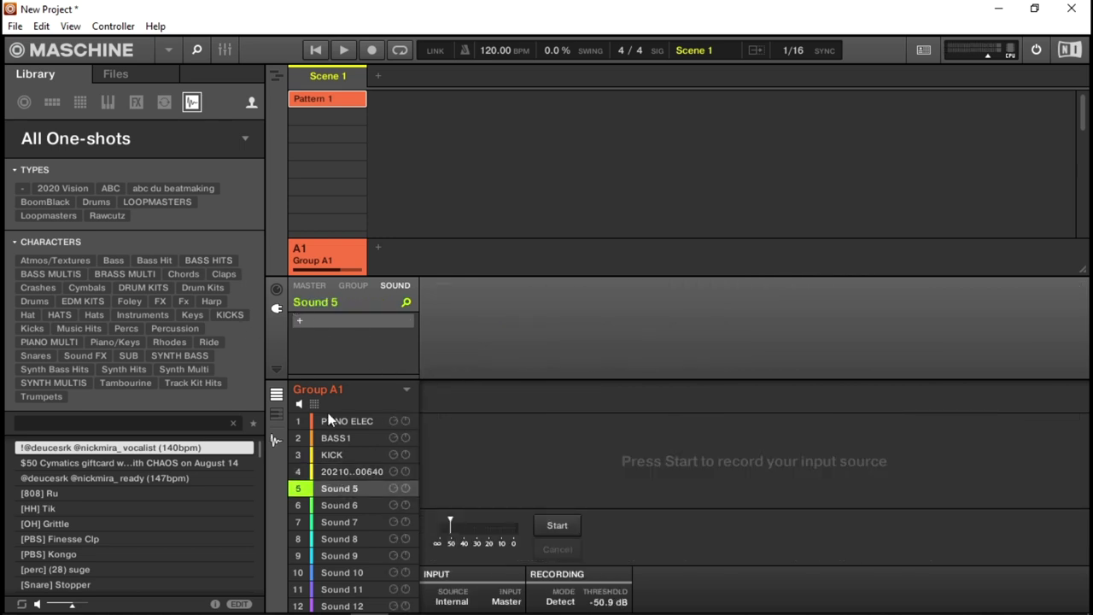
pyautogui.click(298, 318)
pyautogui.moveTo(376, 139)
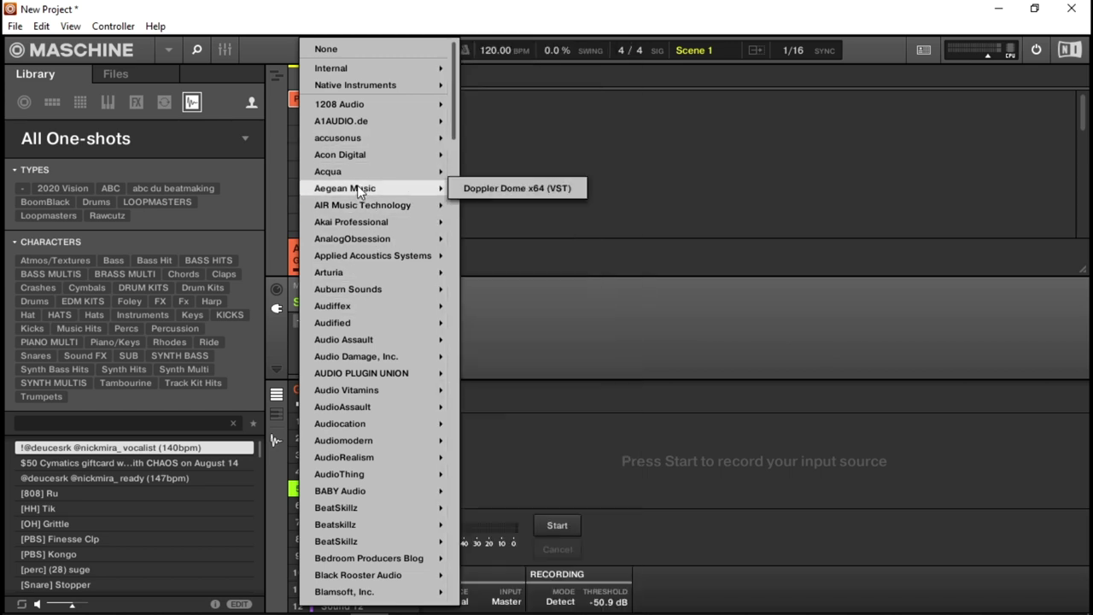
pyautogui.moveTo(356, 204)
pyautogui.scroll(-2, 618, 552)
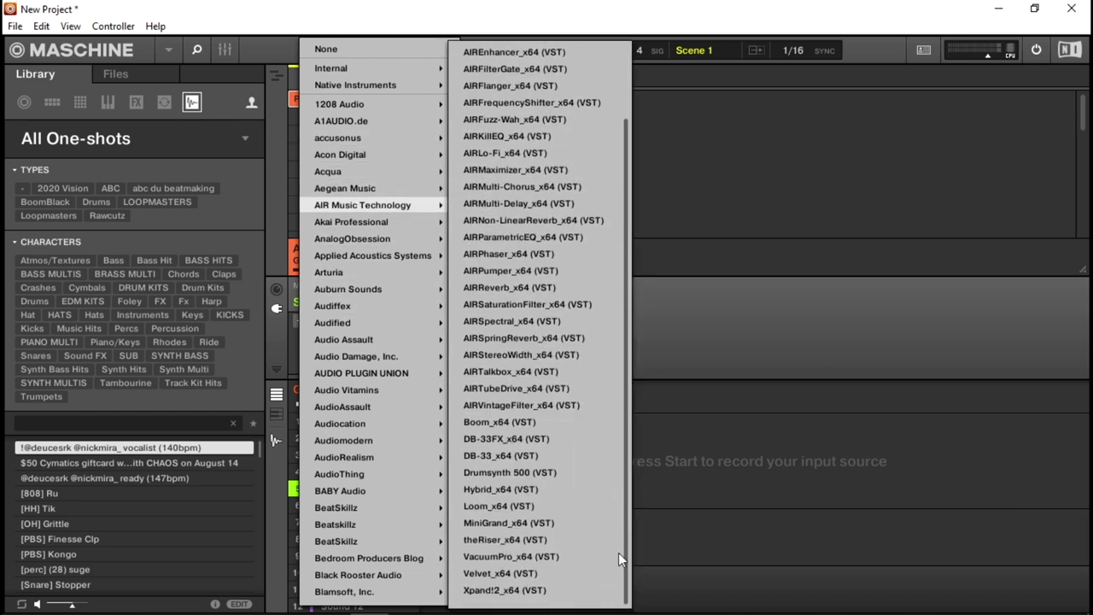
pyautogui.click(536, 595)
pyautogui.moveTo(441, 55); pyautogui.dragTo(633, 15)
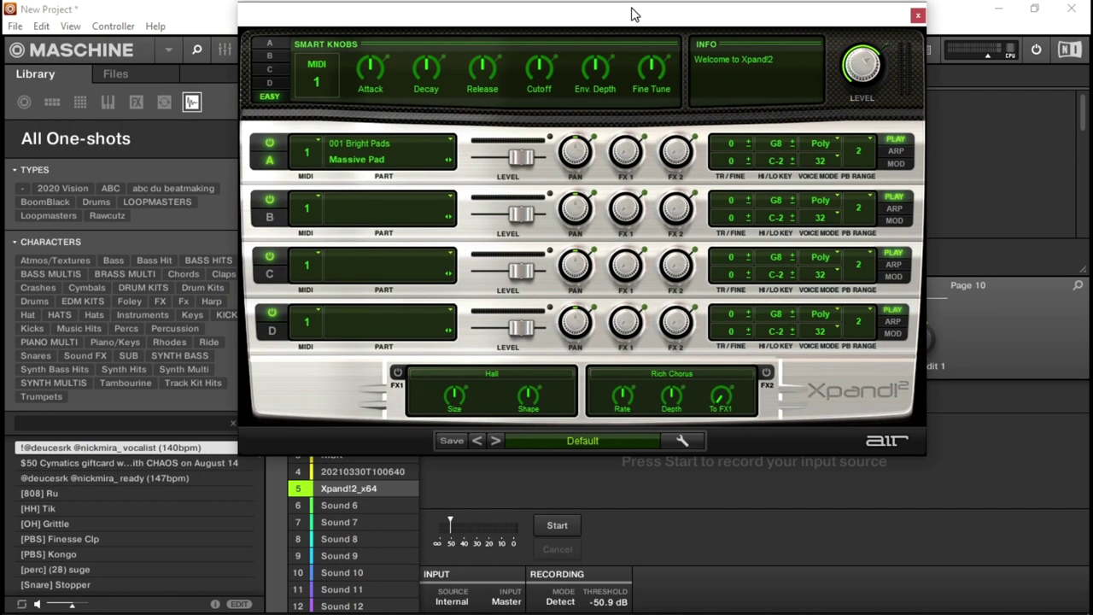
# Try the +20 Legato-Spiccato MW preset from the Strings category in Xpand!2
pyautogui.click(602, 440)
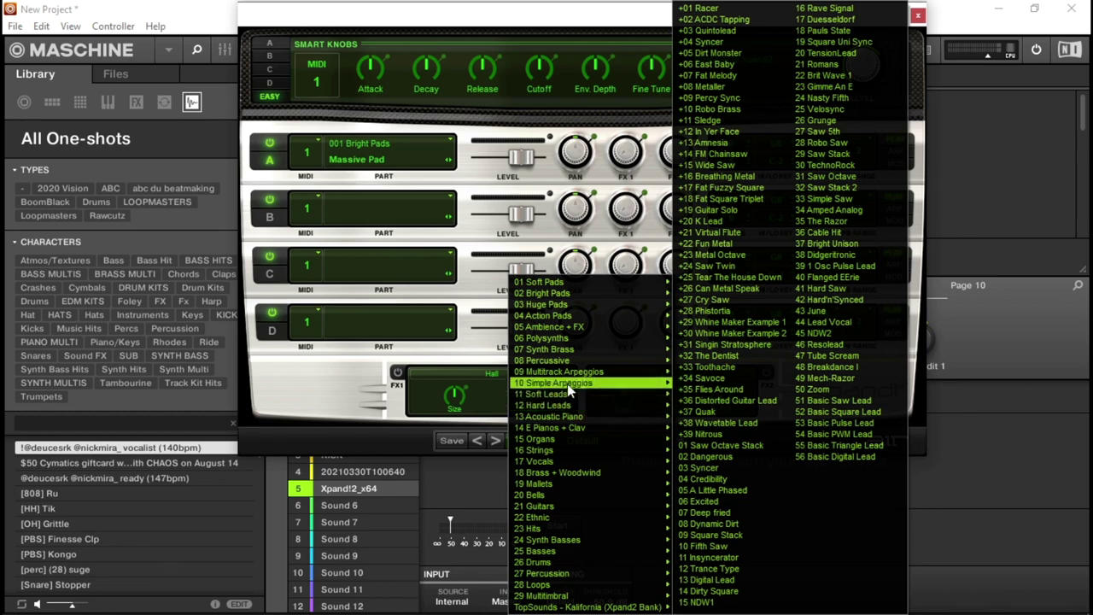
pyautogui.moveTo(558, 465)
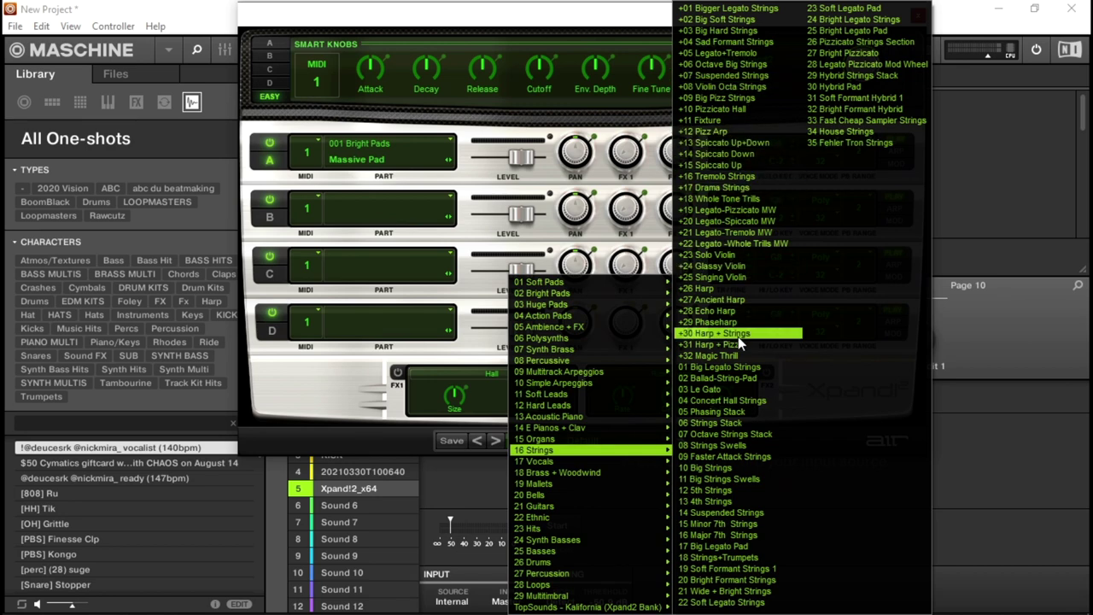
pyautogui.click(755, 221)
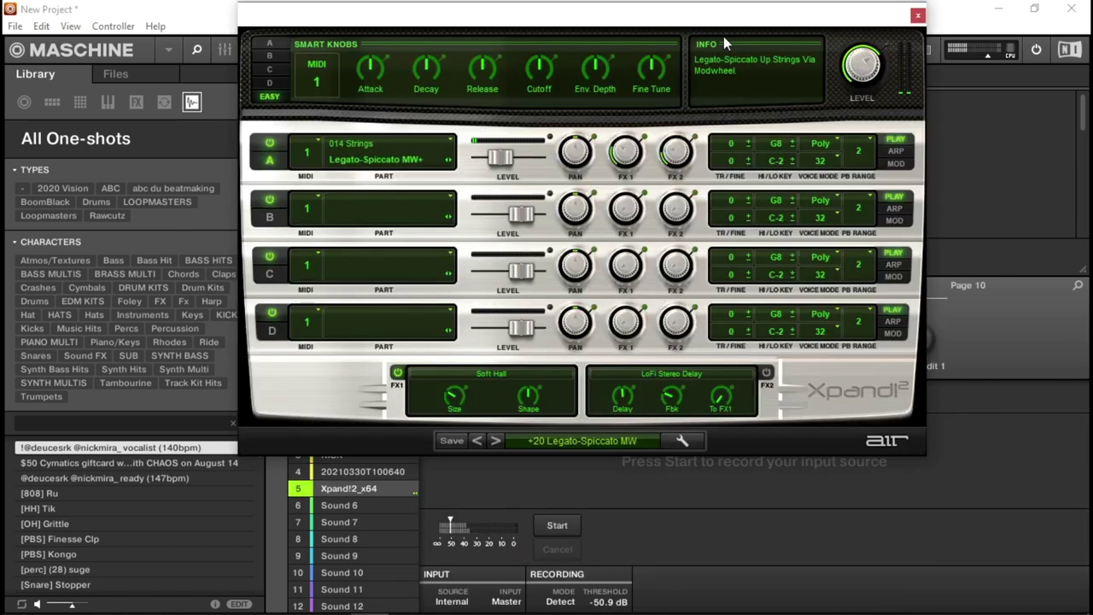
# Load the +15 Spiccato Up preset from the Strings category in Xpand!2
pyautogui.click(579, 442)
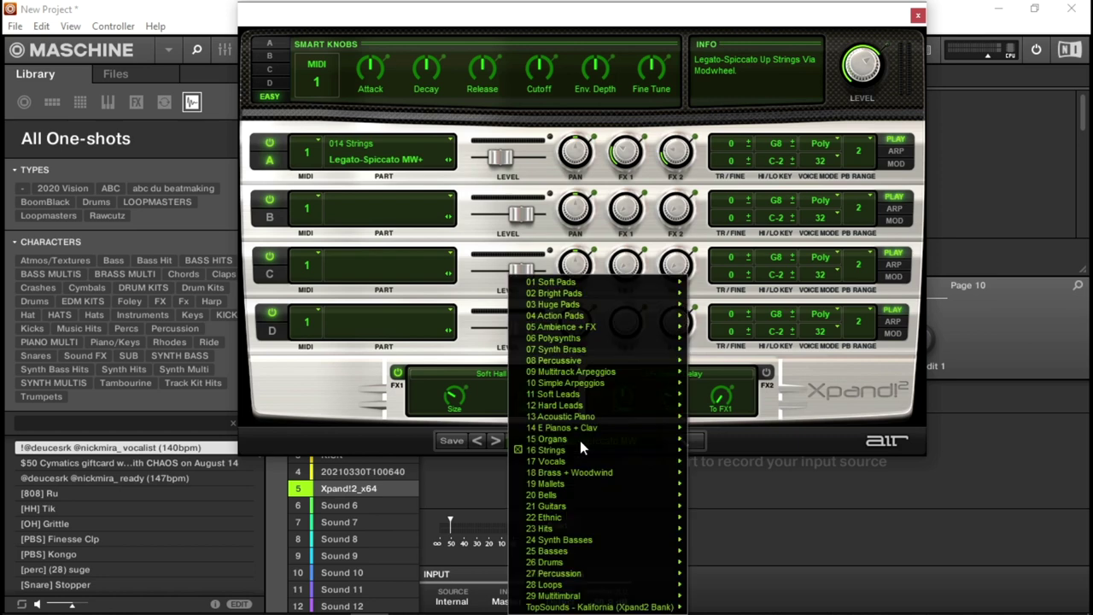
pyautogui.moveTo(602, 453)
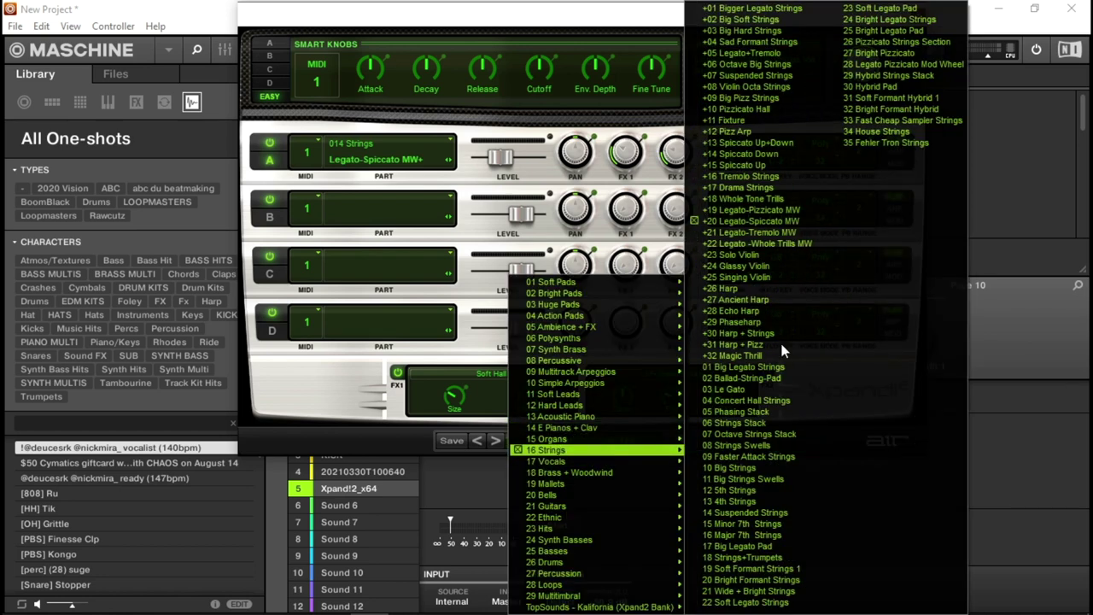
pyautogui.click(767, 166)
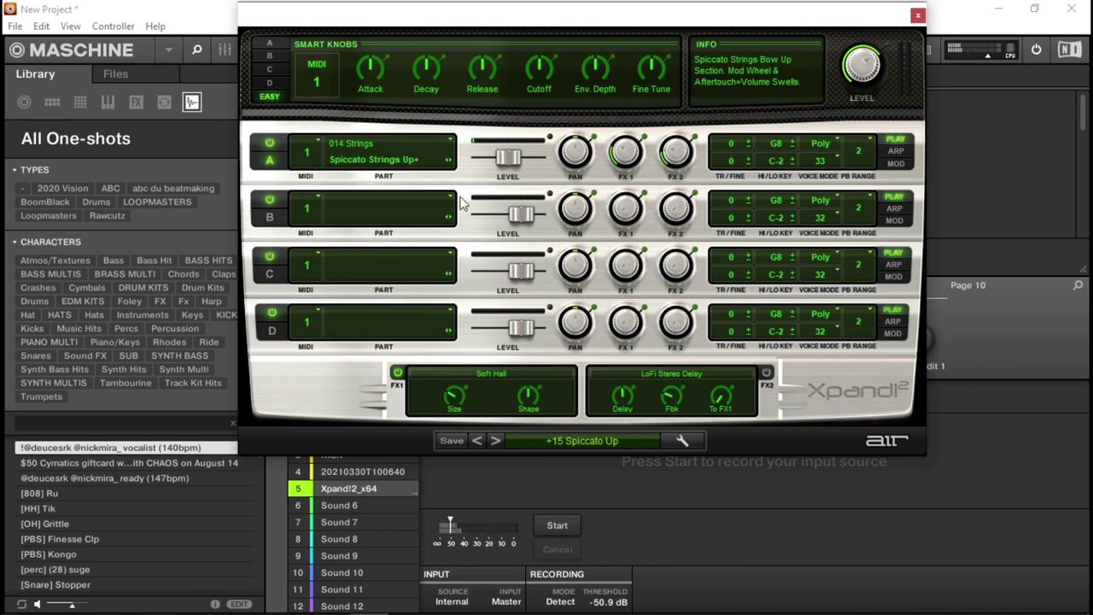
# Assign Spiccato Strings Down+ from the Strings category to part B and close the Xpand!2 window
pyautogui.click(383, 220)
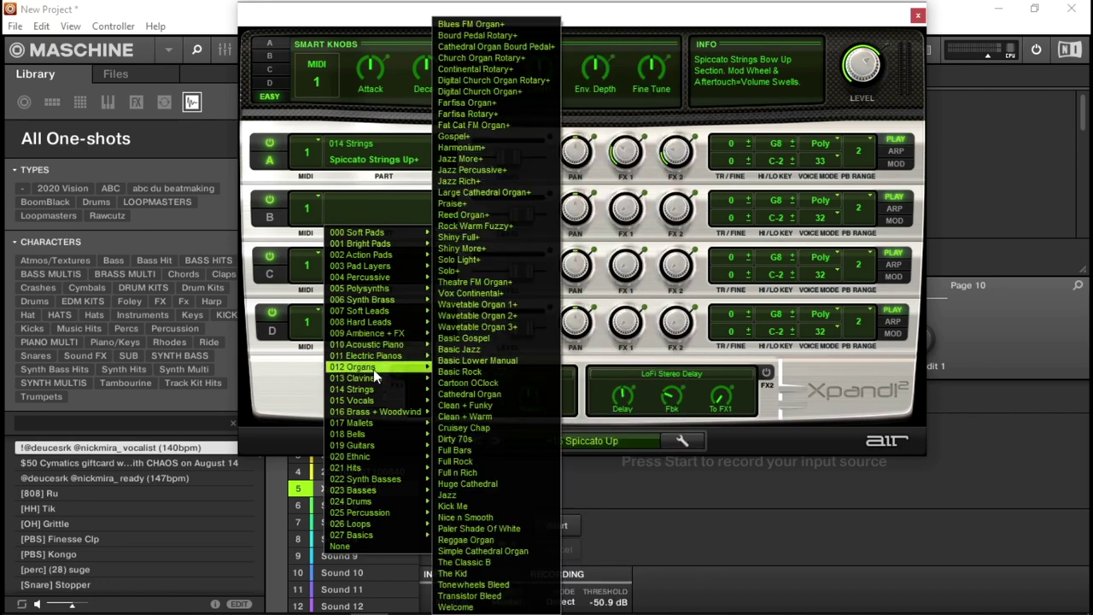
pyautogui.moveTo(379, 344)
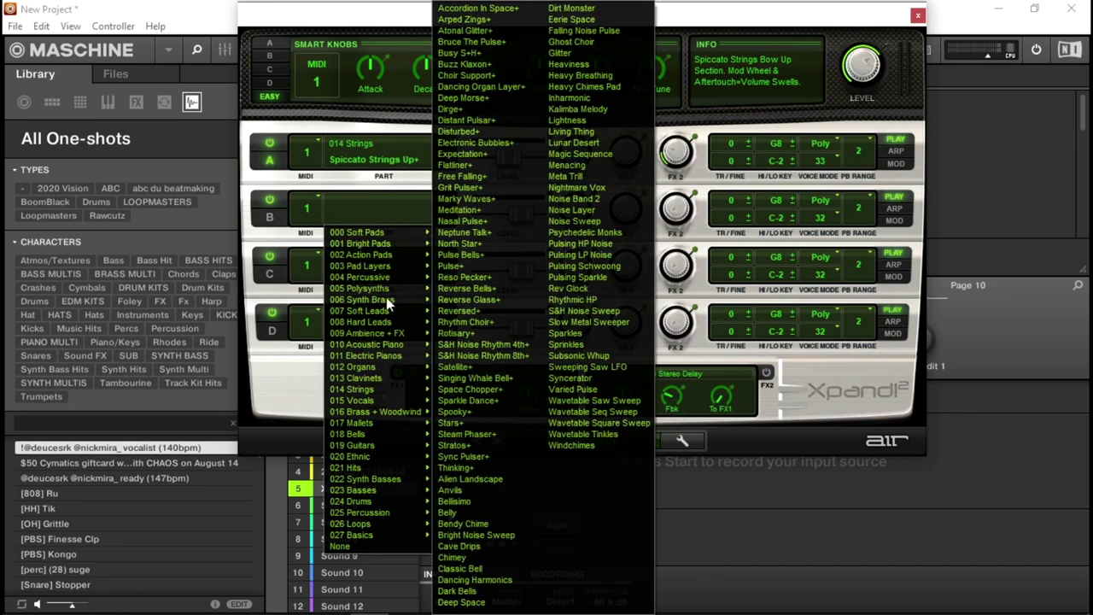
pyautogui.moveTo(373, 389)
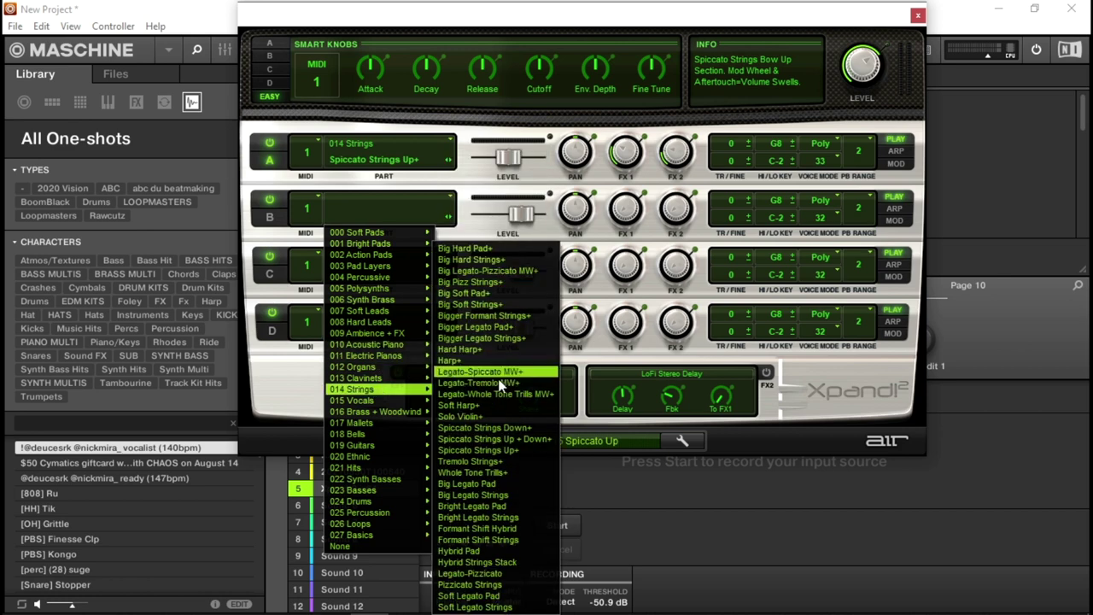
pyautogui.click(506, 427)
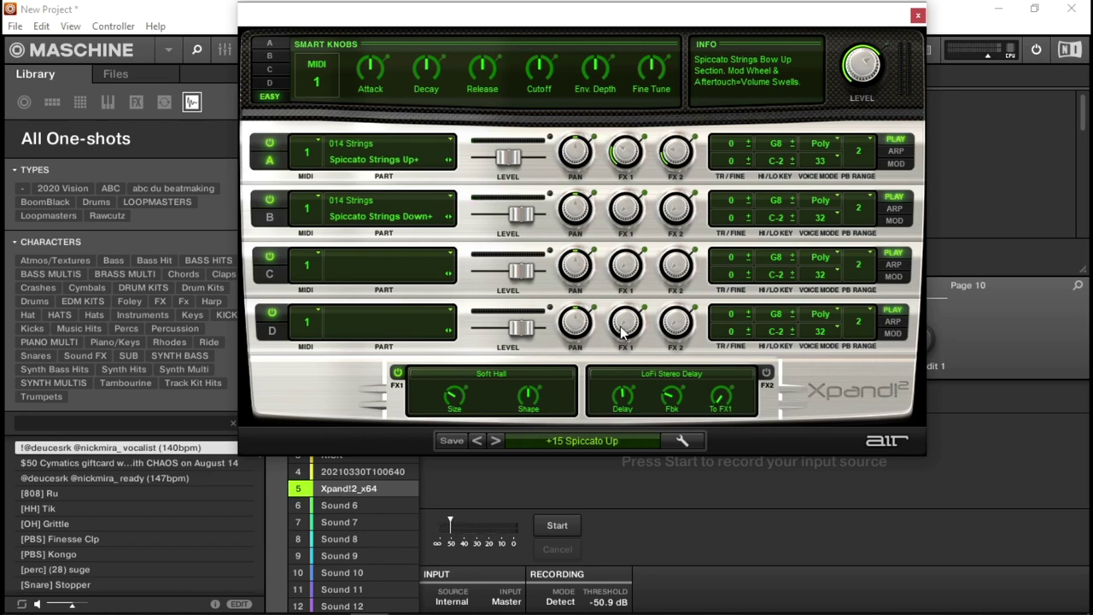
pyautogui.click(917, 15)
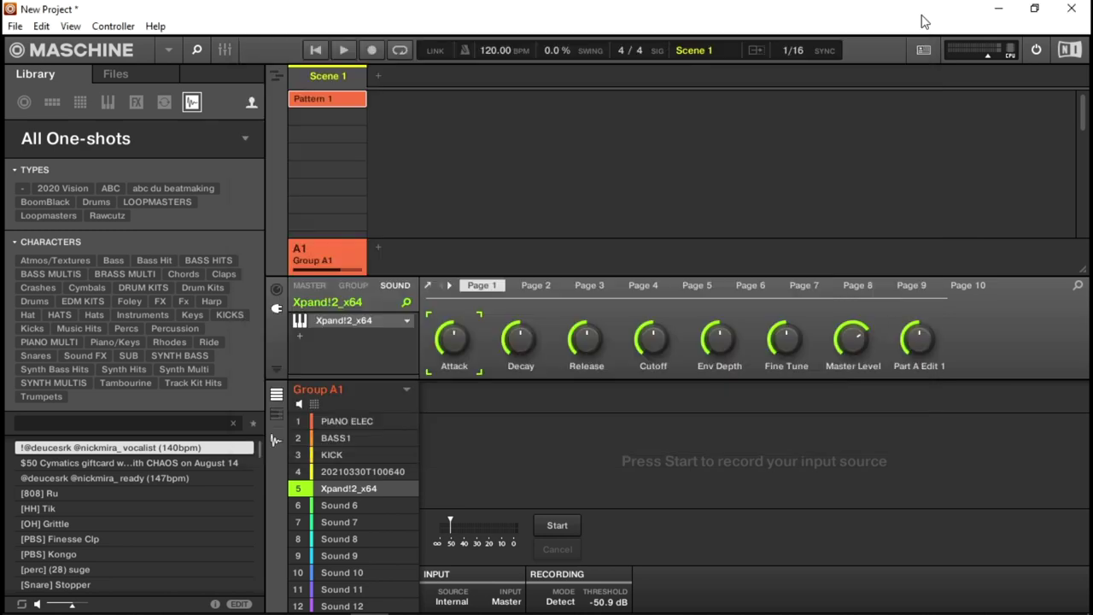
# Record the layered strings internally as a sample on Sound 5 and truncate it to end at 75289
pyautogui.click(562, 526)
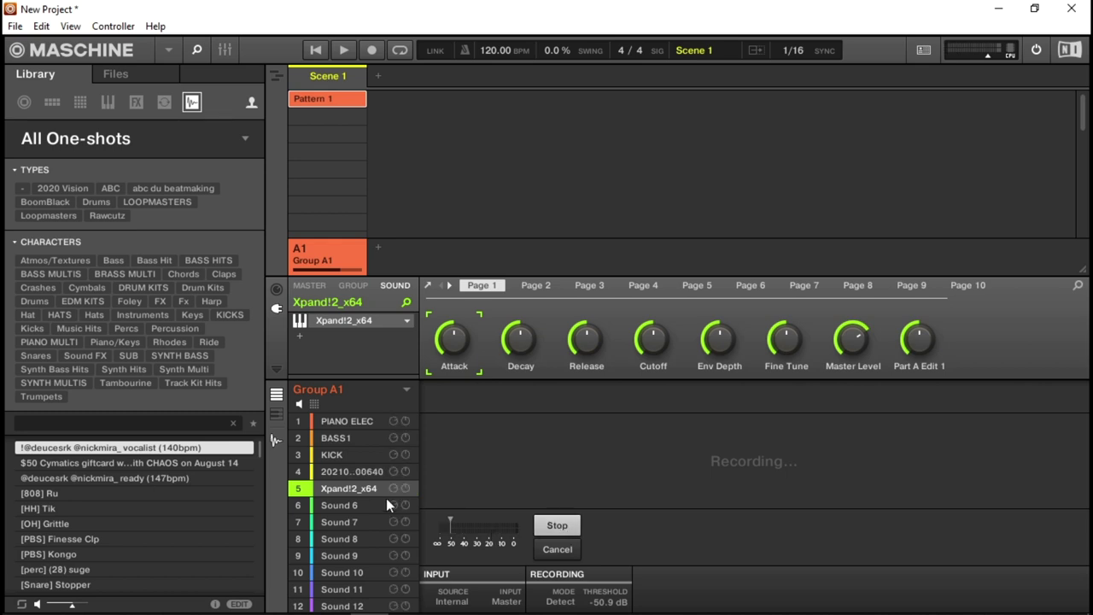
pyautogui.click(553, 528)
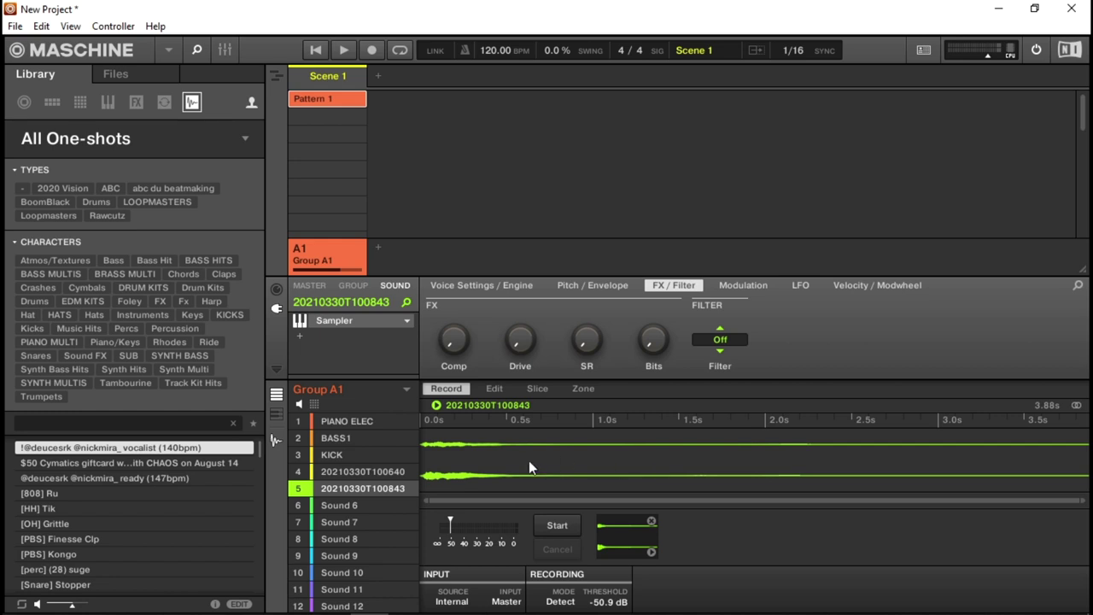
pyautogui.click(491, 387)
pyautogui.moveTo(1080, 520); pyautogui.dragTo(713, 510)
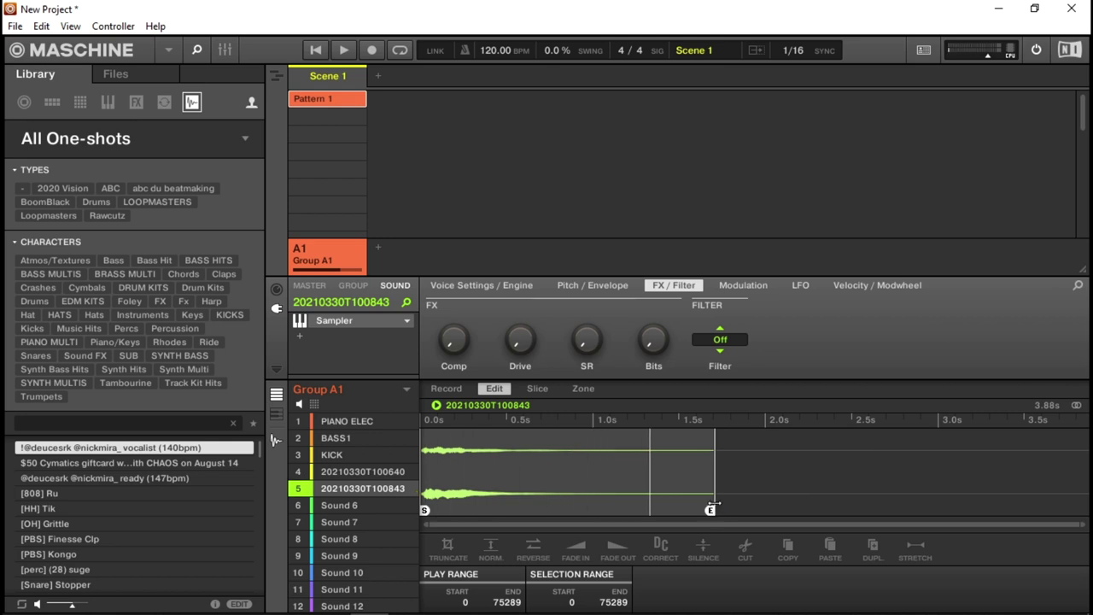
pyautogui.click(449, 544)
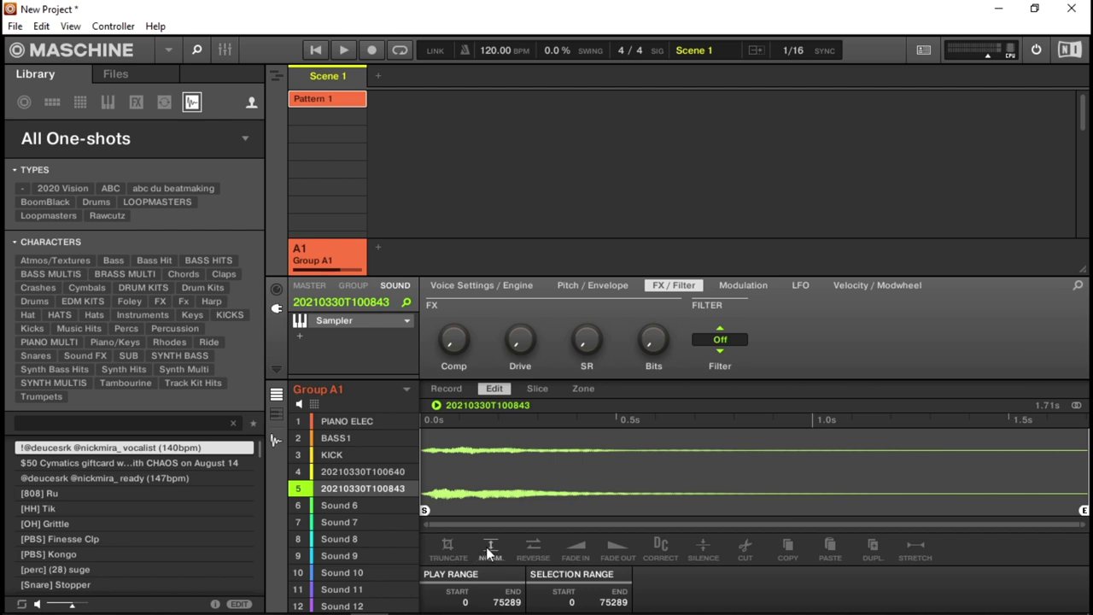
# Normalize the recorded strings sample on Sound 5 and add the internal Chorus effect after its Sampler
pyautogui.click(489, 546)
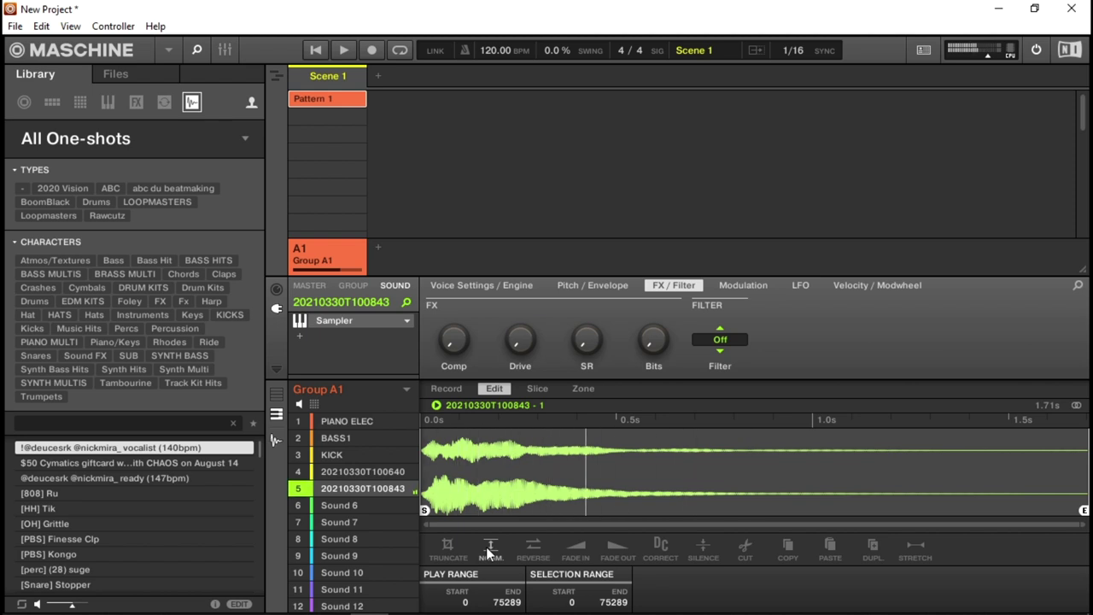
pyautogui.moveTo(683, 335)
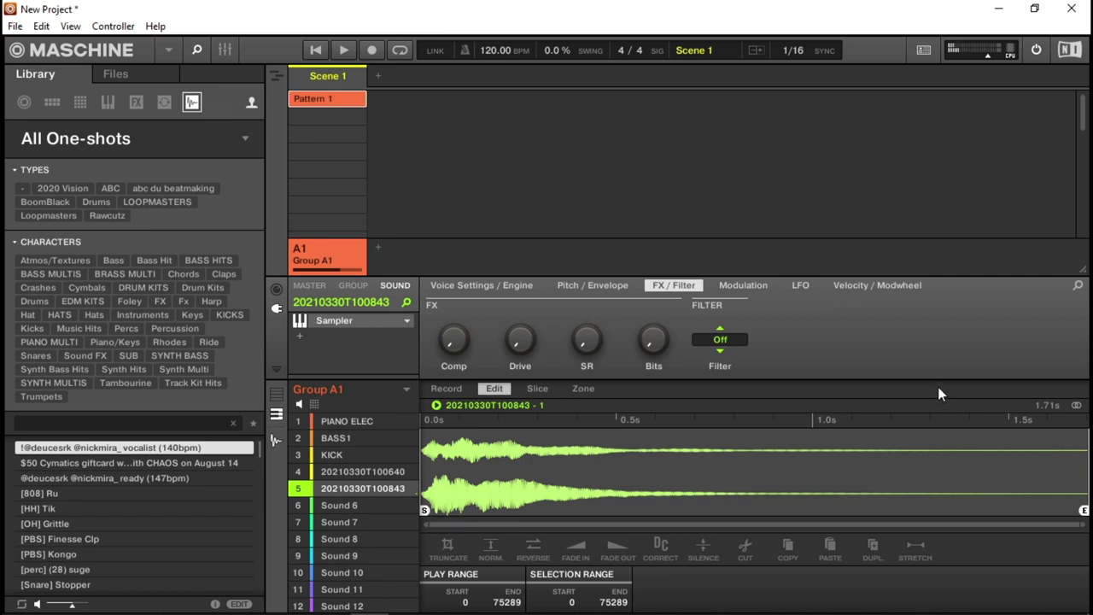
pyautogui.click(299, 337)
pyautogui.moveTo(340, 93)
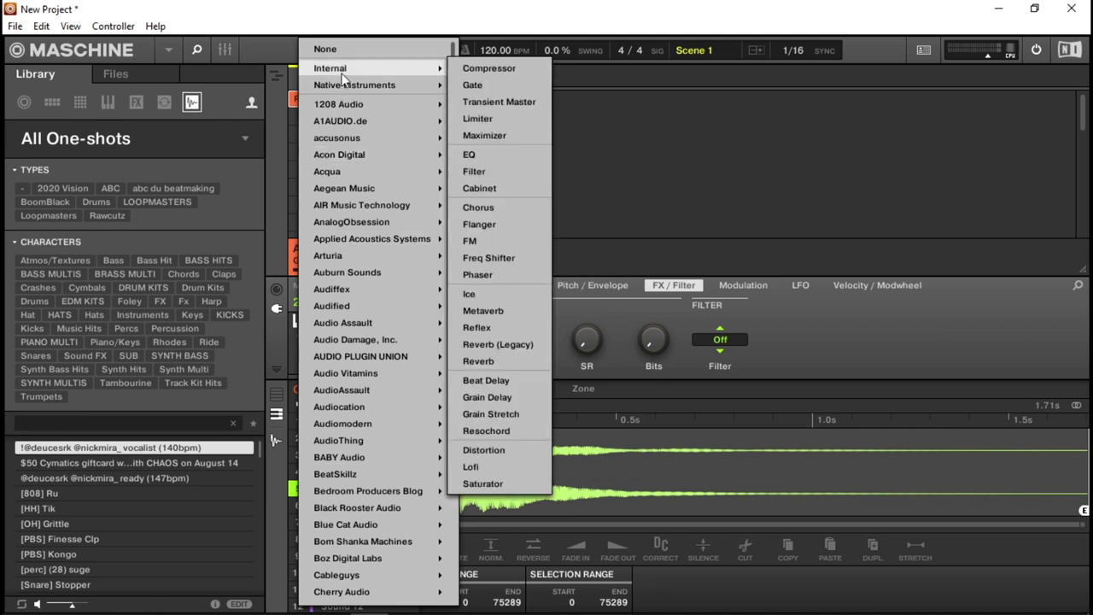
pyautogui.click(496, 212)
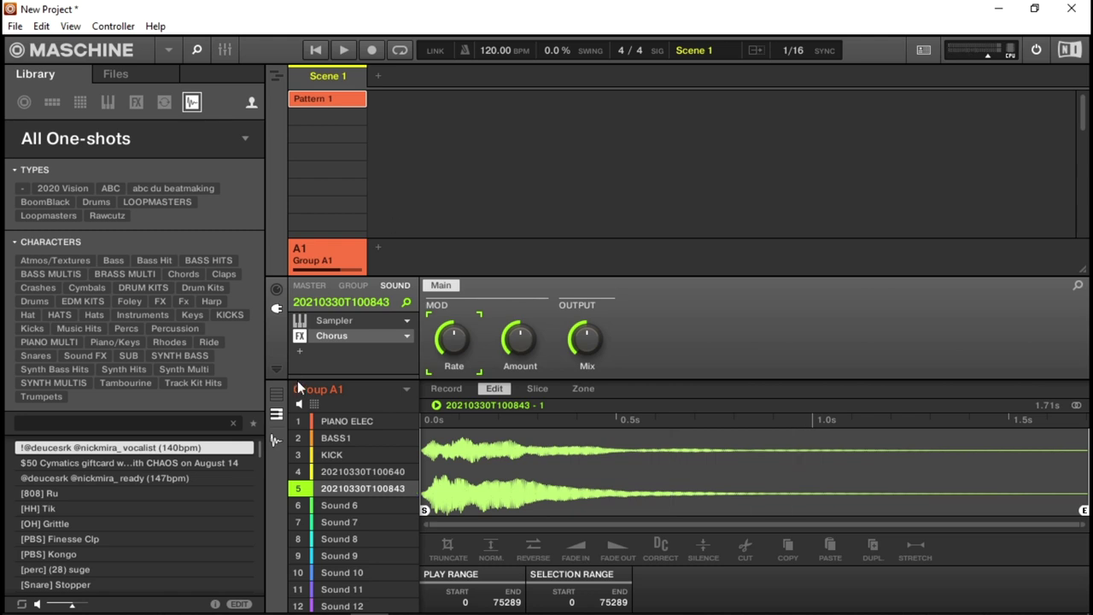
# Rename the recorded snare sound in slot 4 of Group A1 as SNARE
pyautogui.click(359, 472)
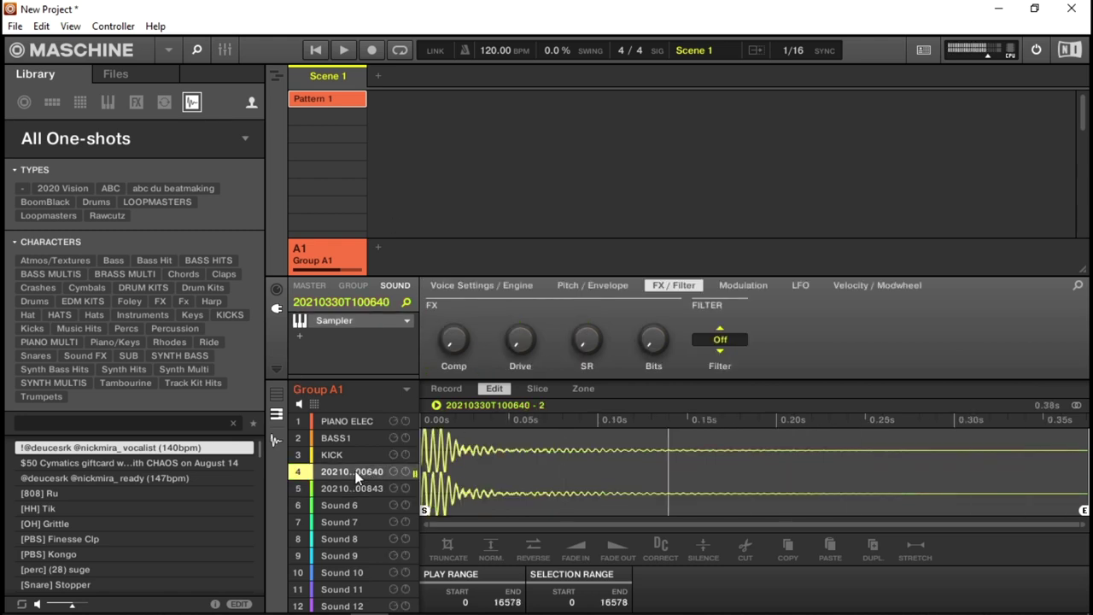
pyautogui.rightClick(355, 475)
pyautogui.click(403, 428)
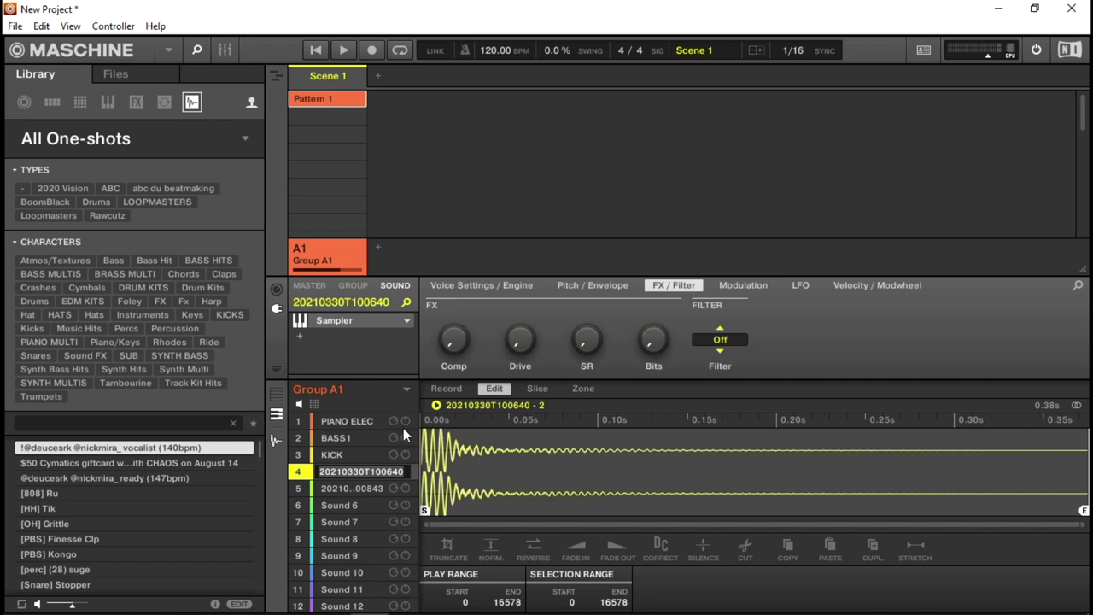
pyautogui.write('SNARE')
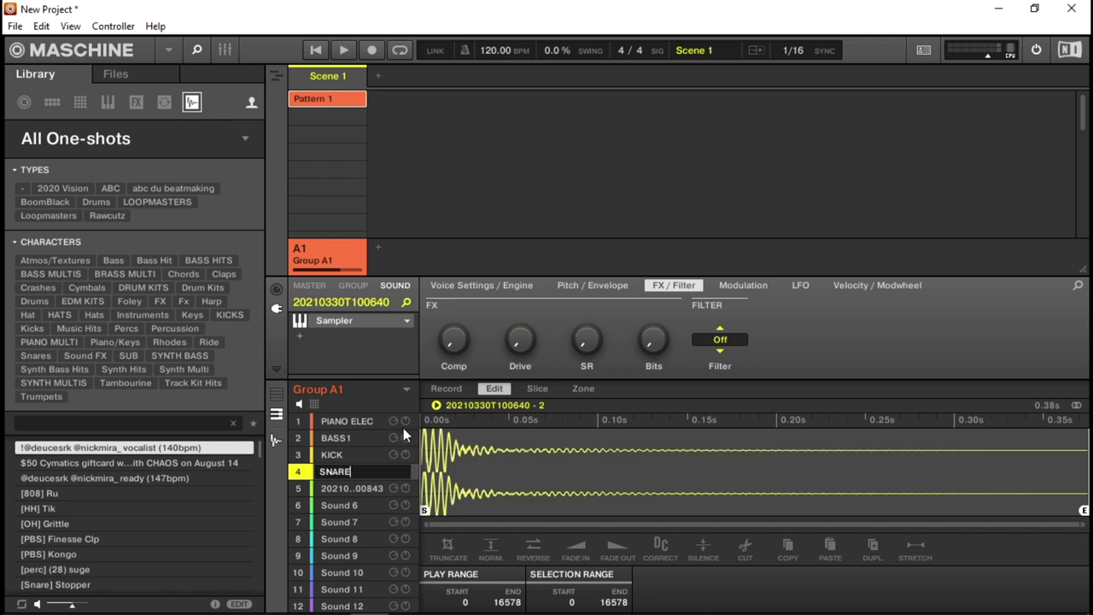
pyautogui.press('Return')
# Rename the recorded strings sound in slot 5 of Group A1 as SPICATO VIOL
pyautogui.click(362, 488)
pyautogui.rightClick(362, 488)
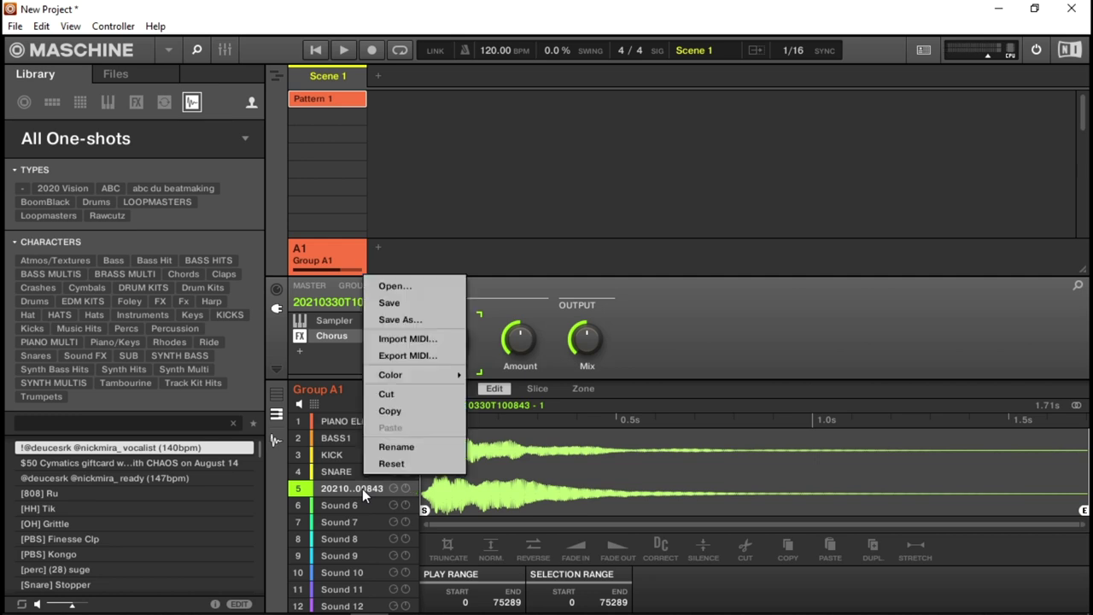
pyautogui.click(403, 450)
pyautogui.write('SP')
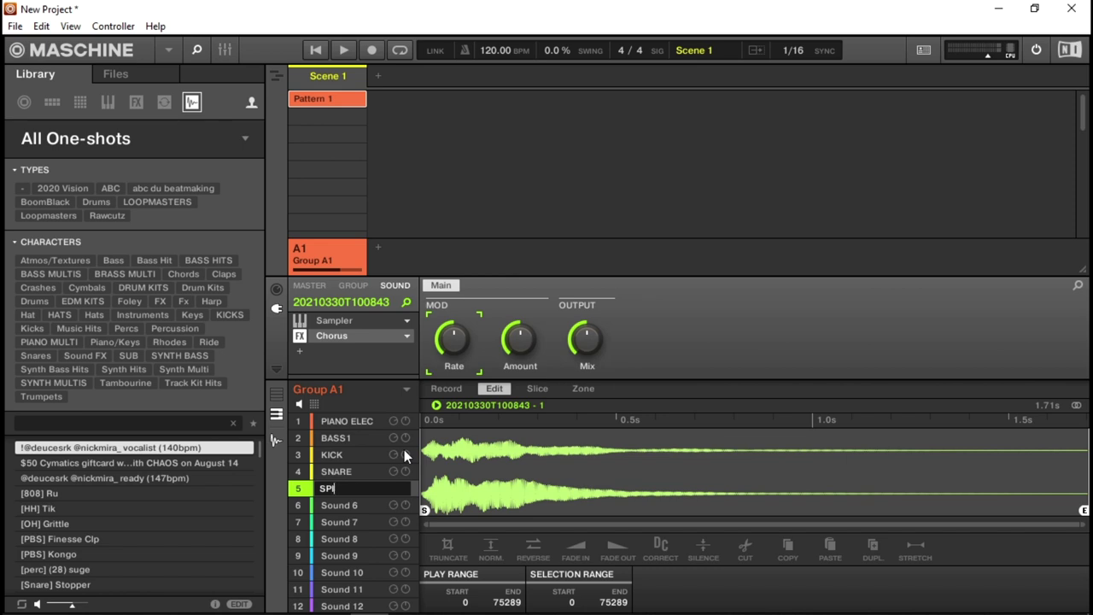
pyautogui.write('ICATO VIOL')
pyautogui.press('Return')
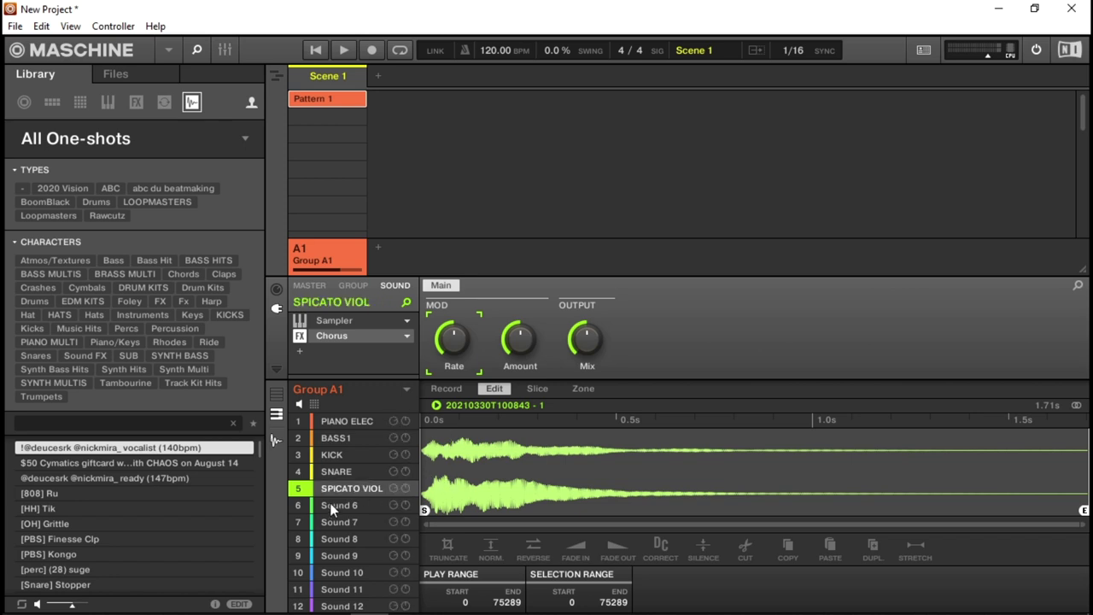